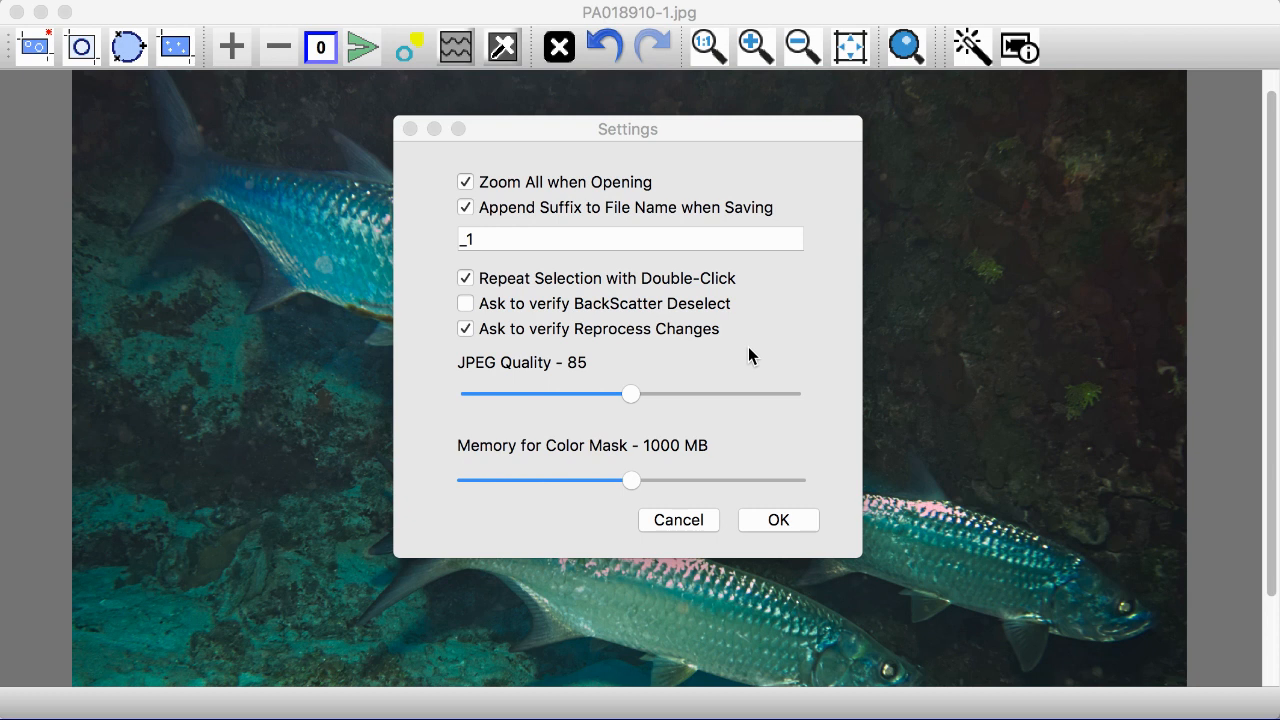
Set the suffix for saved file names to _backscatter and enable Ask to verify BackScatter Deselect in the settings
left_click(466, 240)
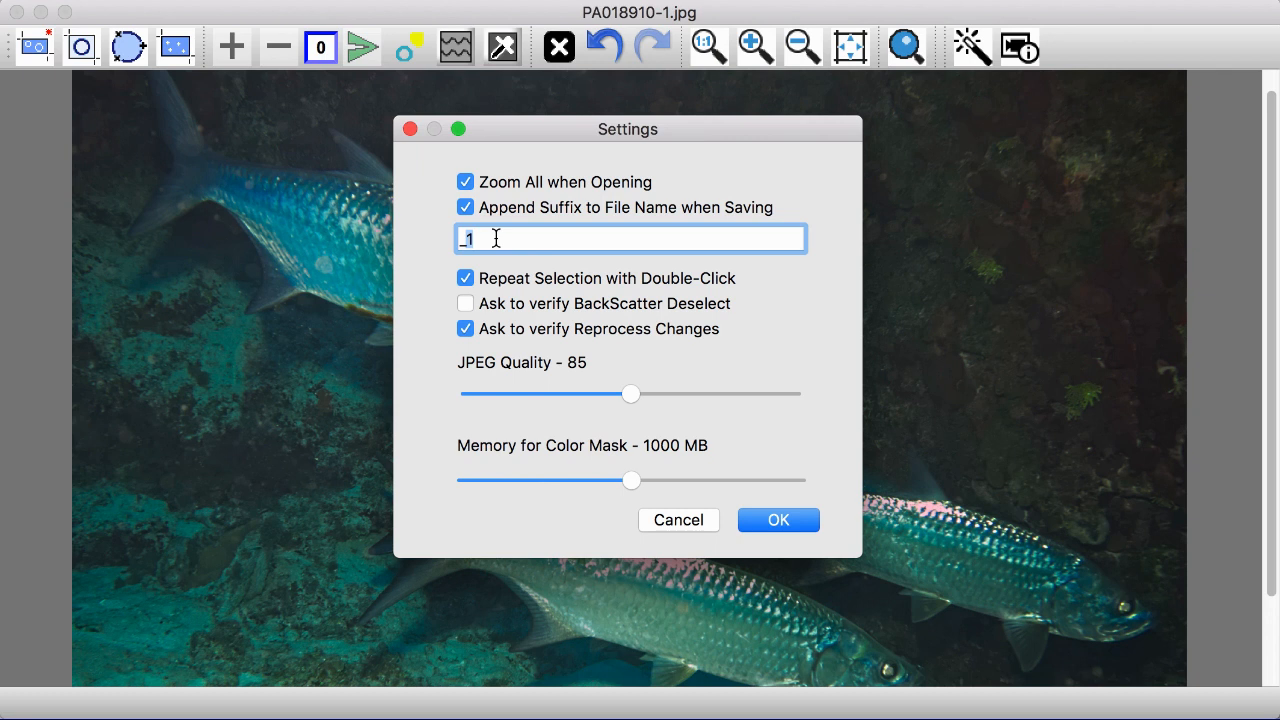
type("_backscatter")
left_click(466, 304)
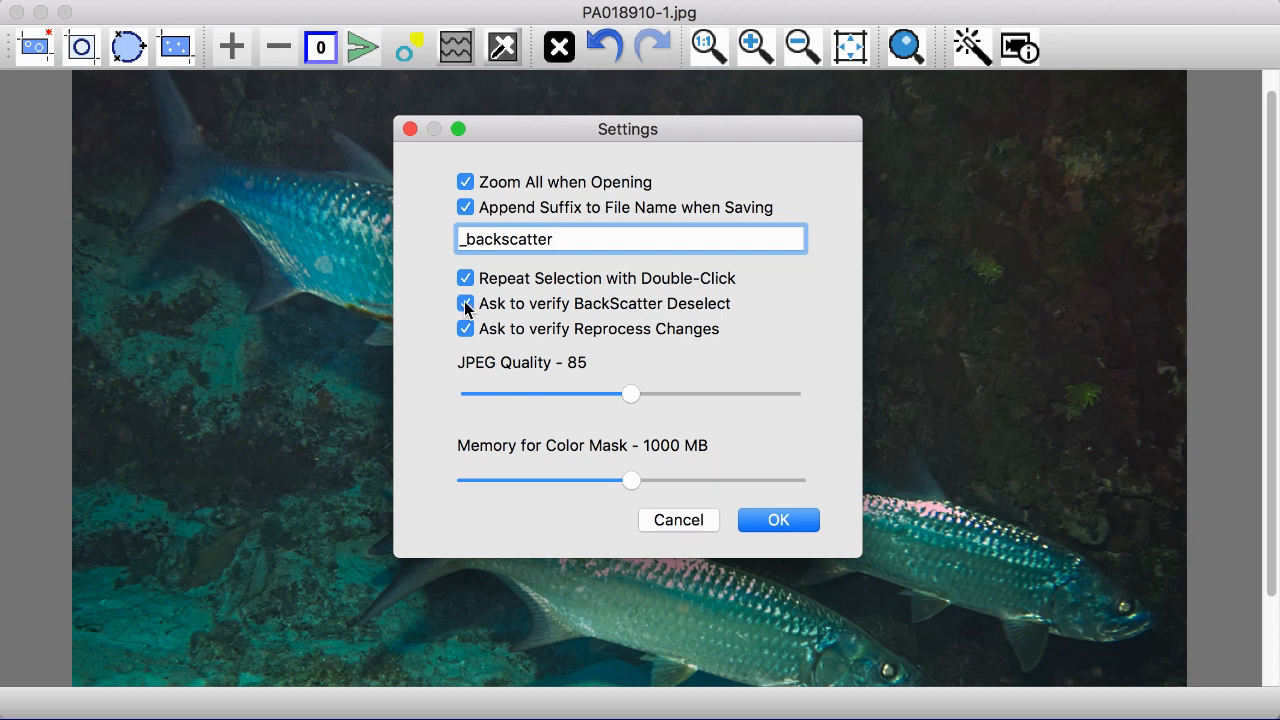
Set JPEG Quality to 100 and Memory for Color Mask to 1500 MB, and accept the settings
left_click_drag(632, 399, 803, 403)
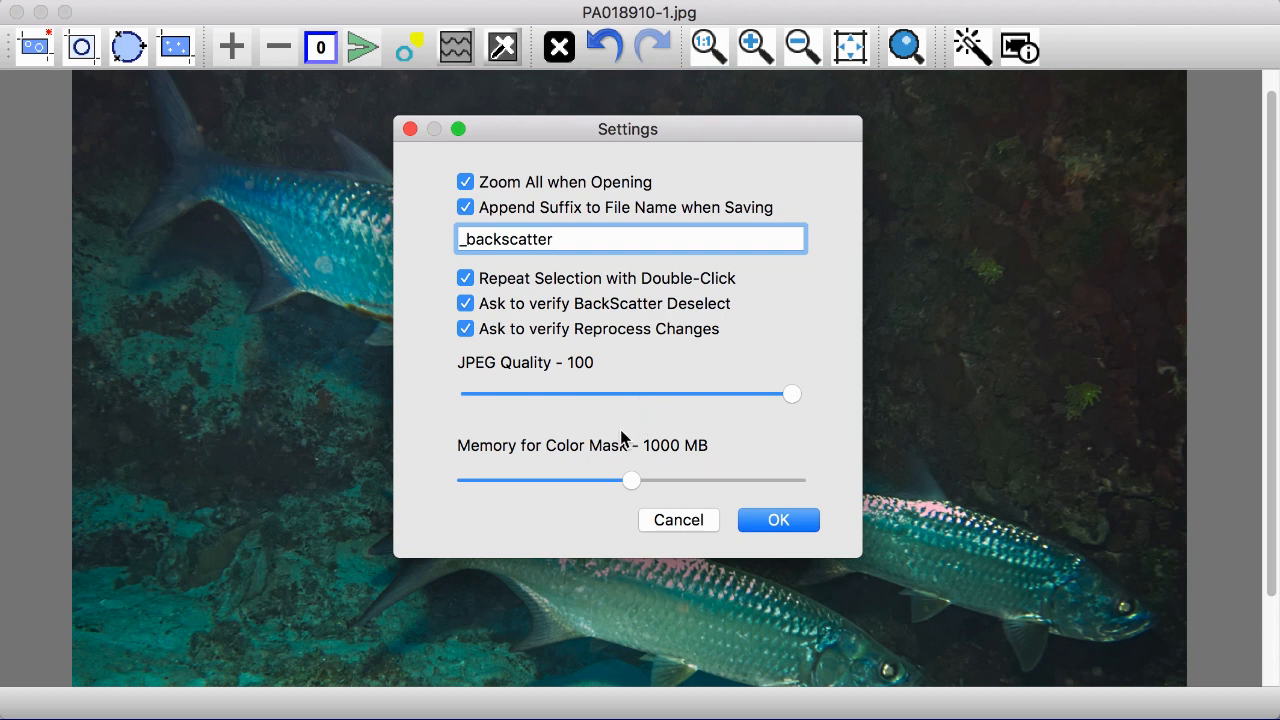
left_click_drag(649, 486, 778, 505)
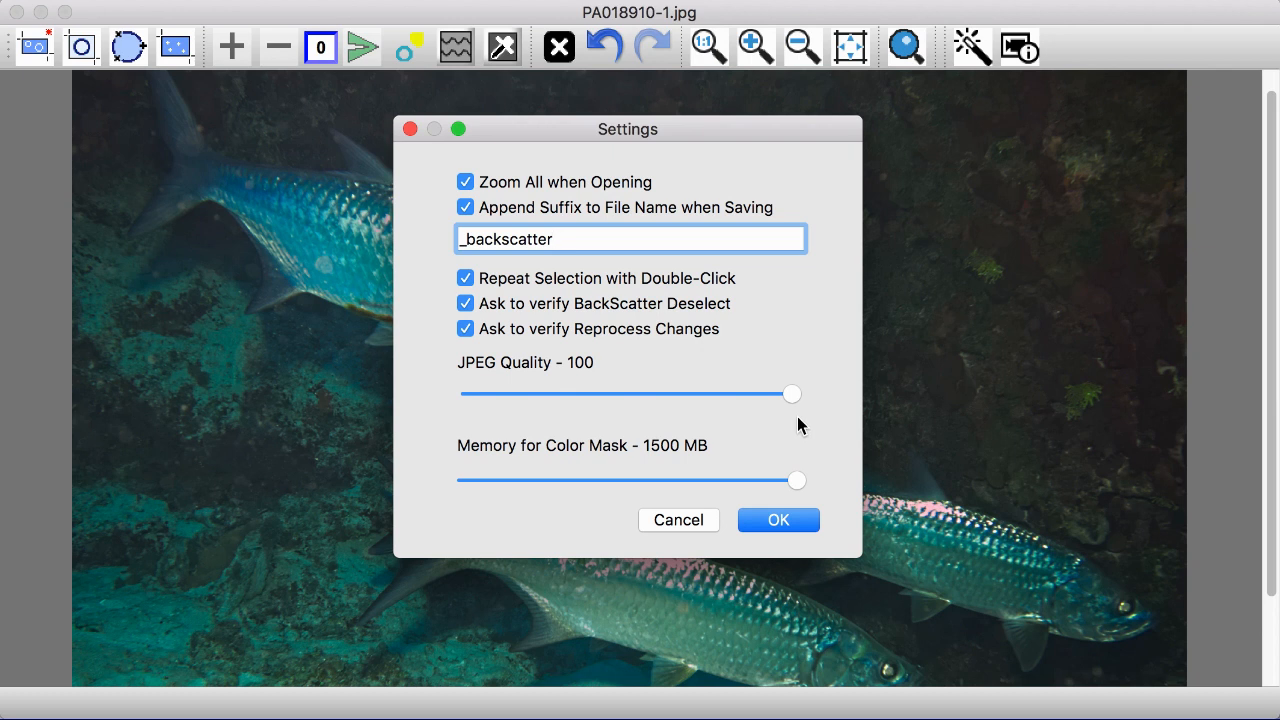
left_click(778, 522)
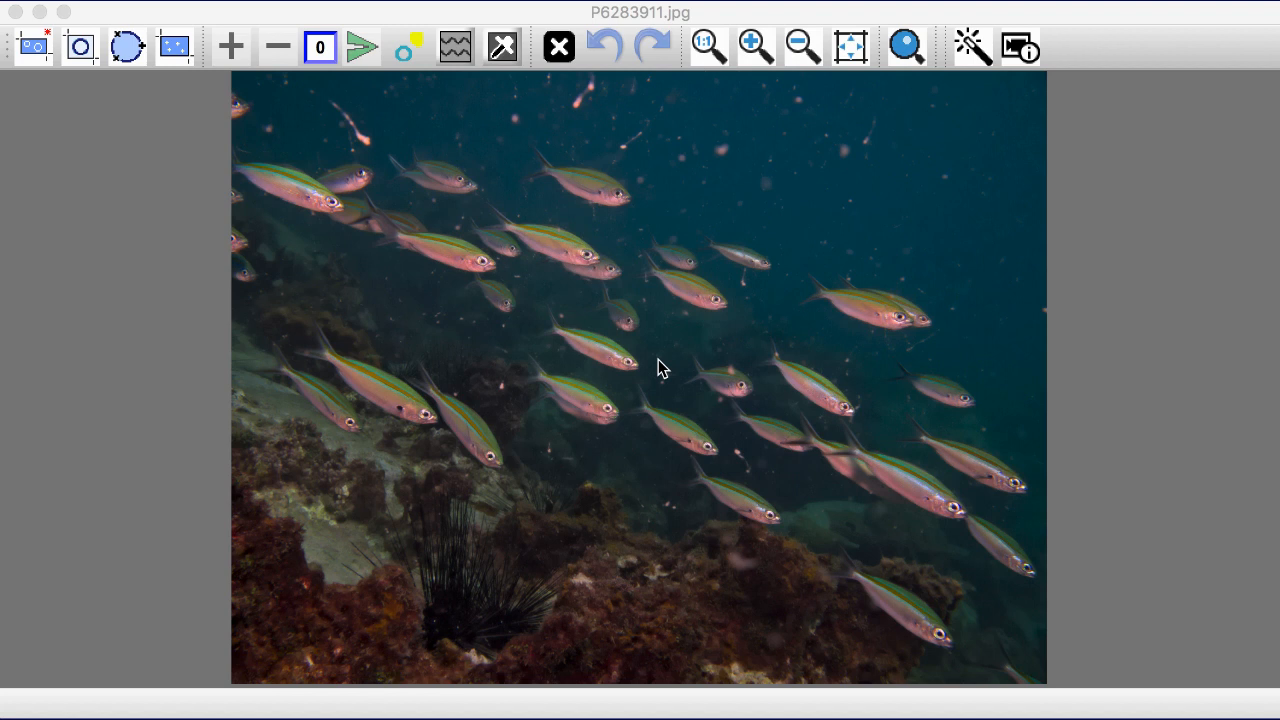
Examine the particles around the fish at 1:1 scale across the middle and upper water, and return to the whole photo
left_click(707, 46)
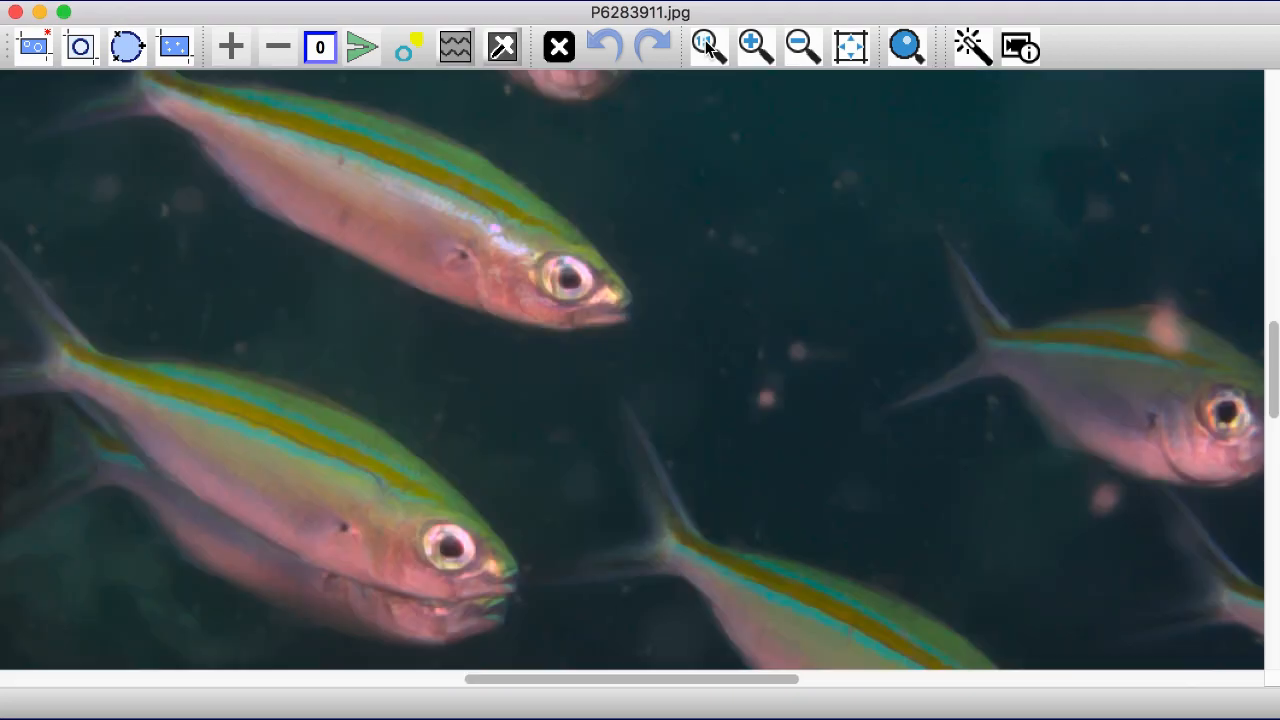
left_click_drag(880, 306, 294, 317)
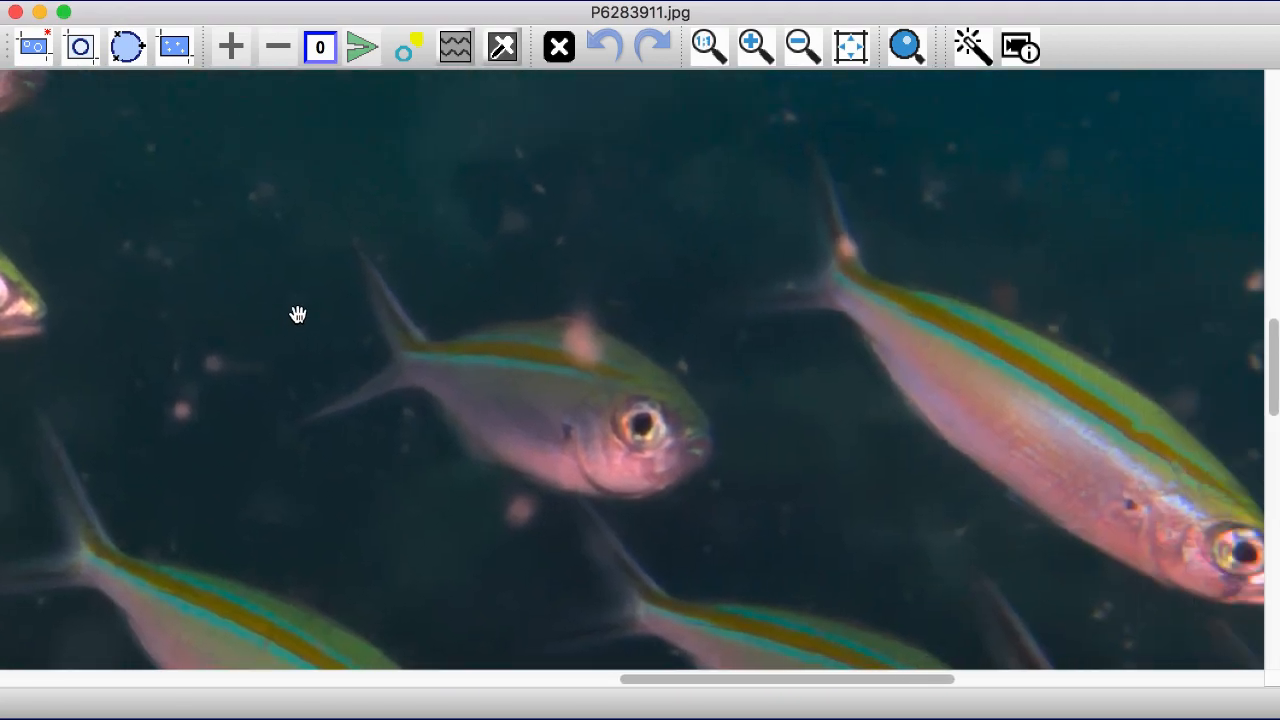
left_click_drag(563, 144, 591, 635)
left_click_drag(637, 266, 645, 453)
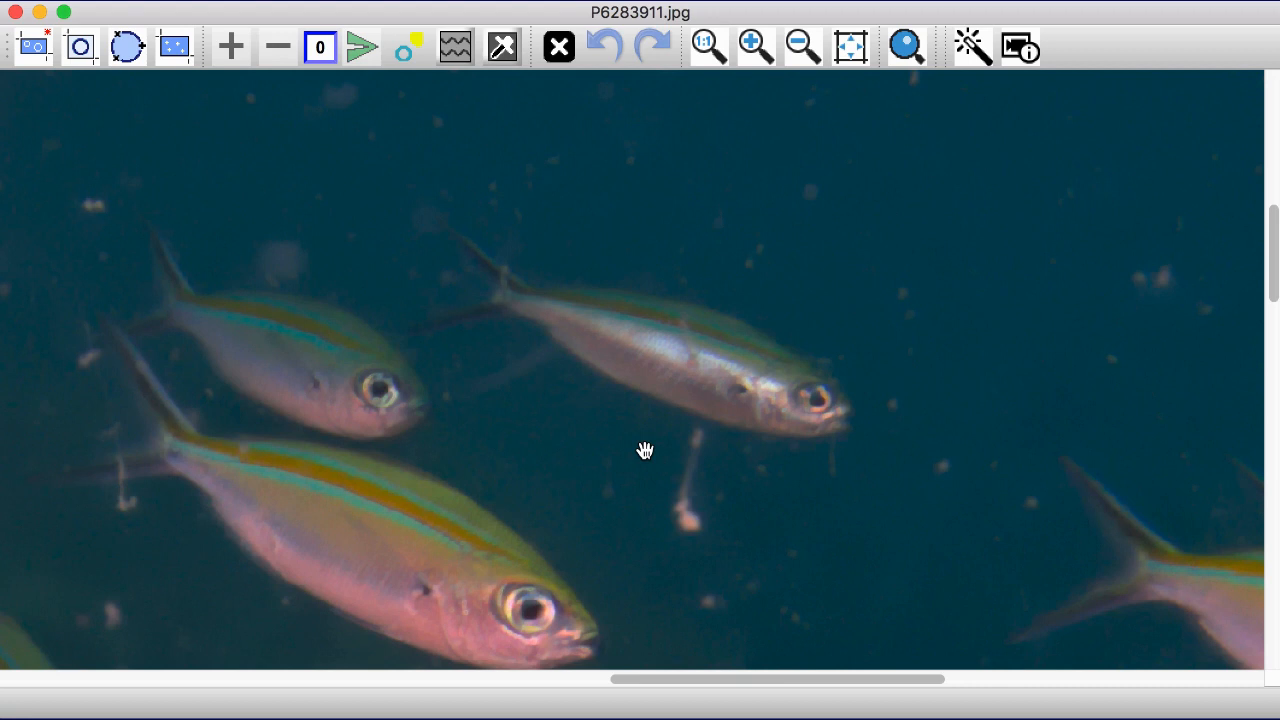
left_click(852, 52)
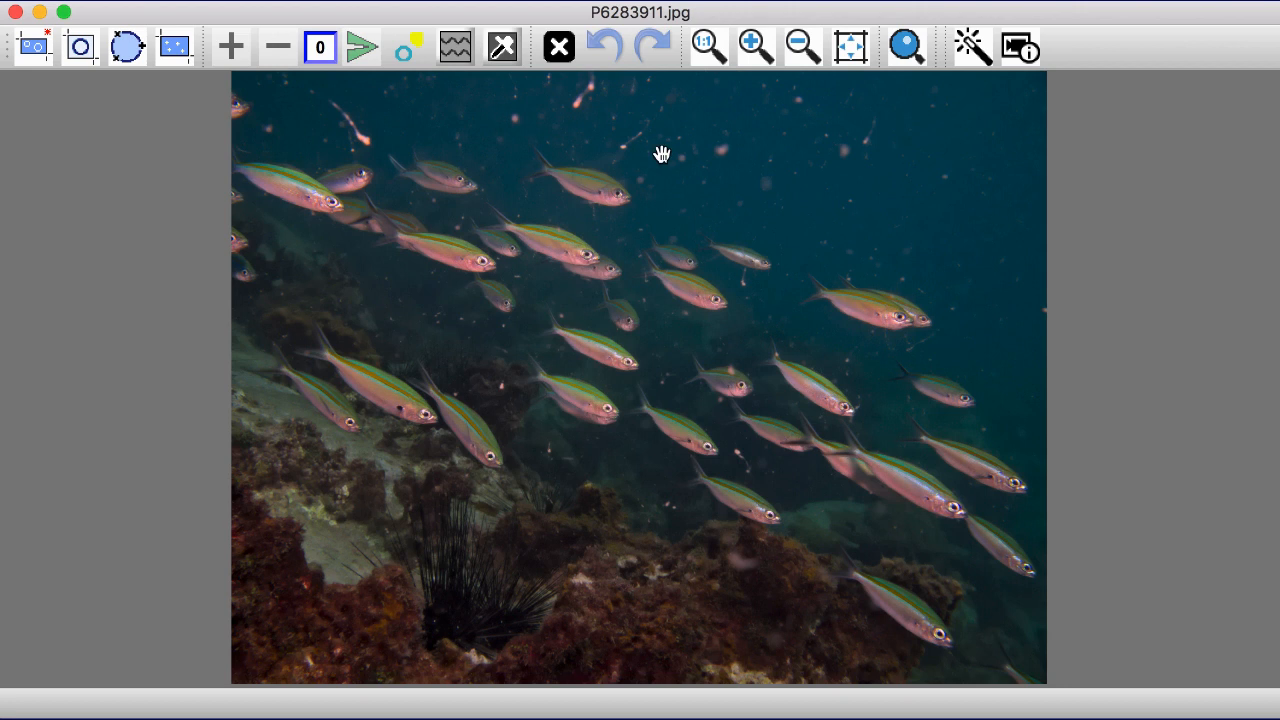
Examine the school of fish and surrounding particles at several magnifications, from close-up back out to a wide view
left_click(755, 45)
left_click(755, 45)
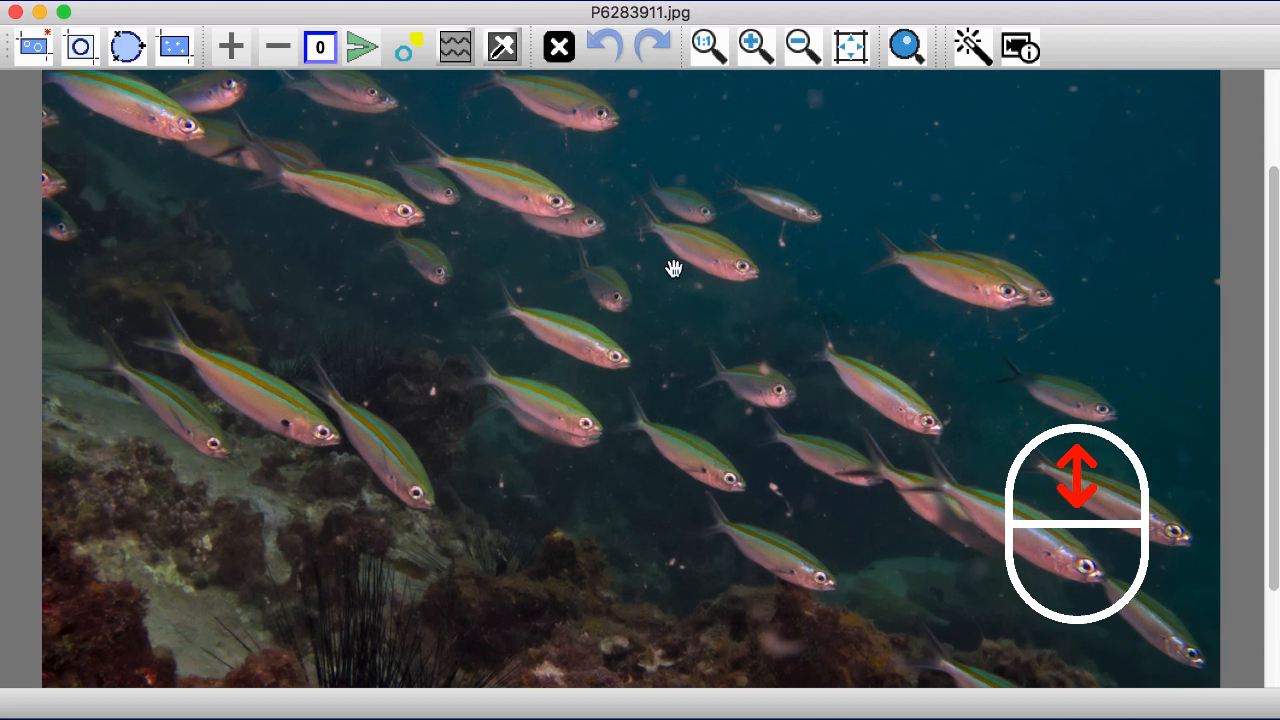
scroll(670, 268, "down", 2)
scroll(670, 268, "up", 6)
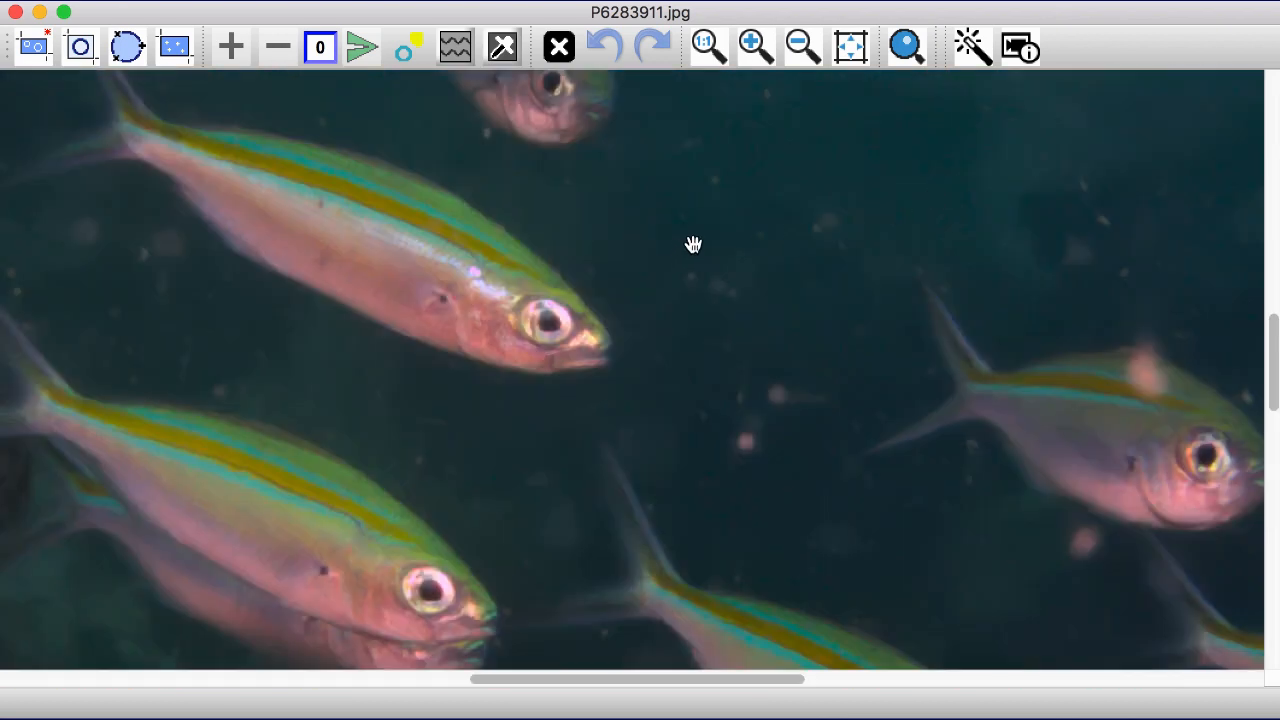
left_click(800, 47)
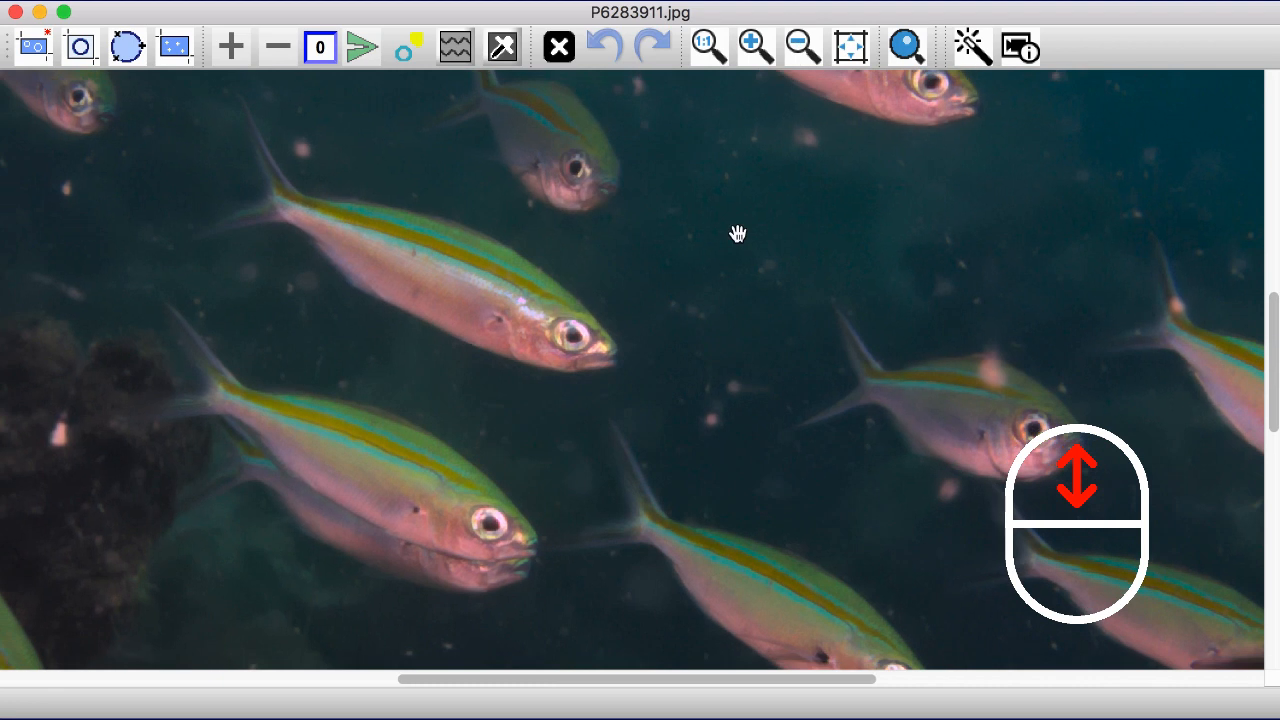
scroll(737, 249, "down", 3)
scroll(734, 249, "down", 2)
scroll(734, 249, "down", 3)
scroll(734, 249, "down", 3)
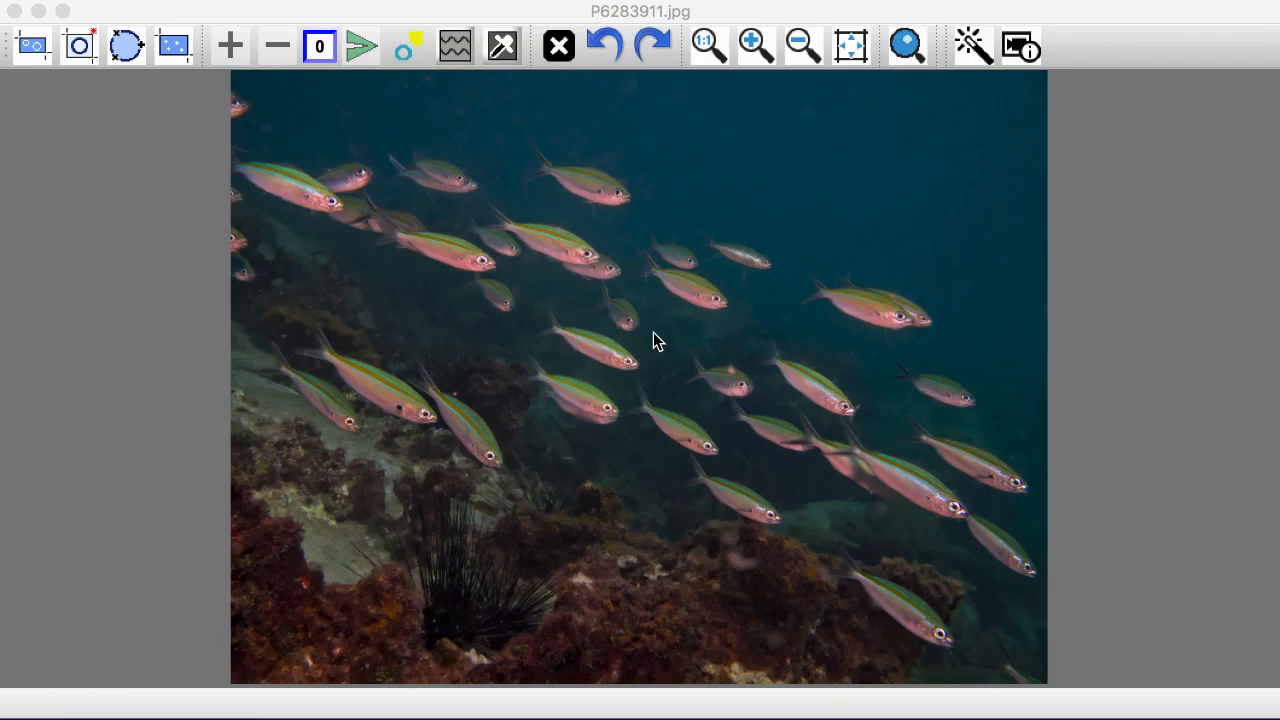
Compare the cleaned photo with the original inside the circular viewer at the upper right, upper middle and upper left water
left_click(906, 50)
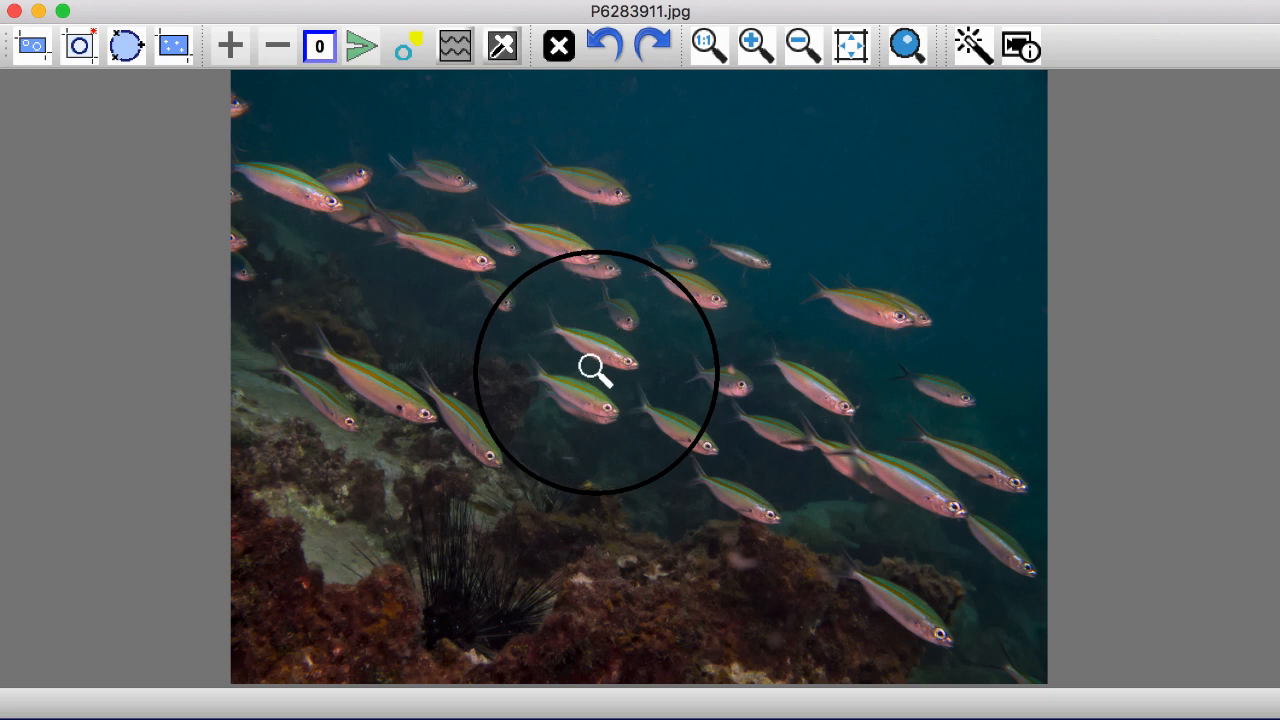
left_click(870, 219)
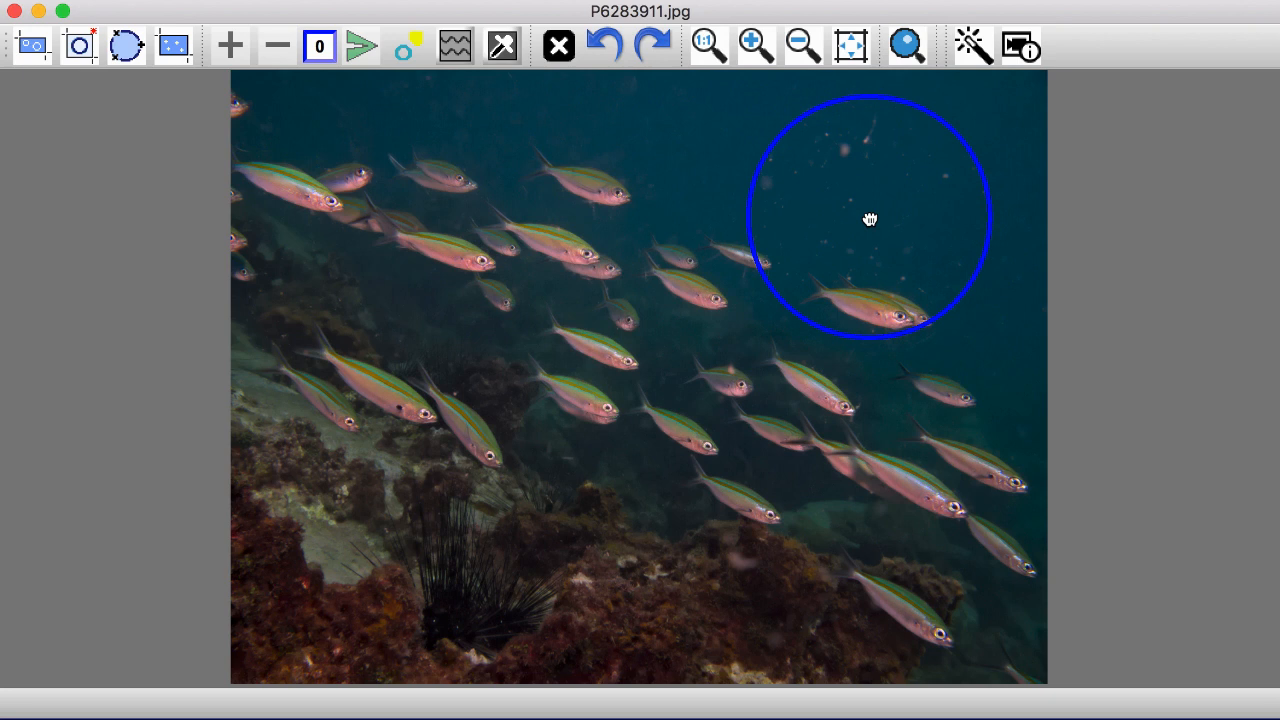
left_click(870, 219)
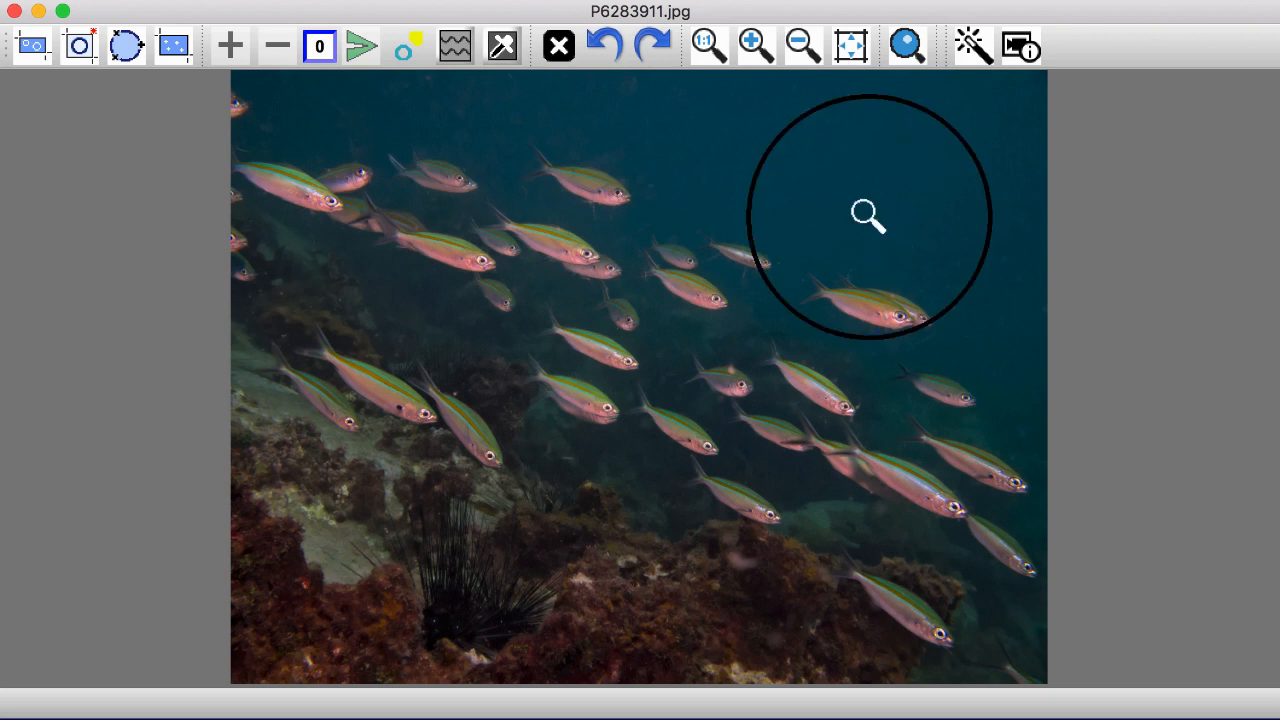
left_click(656, 208)
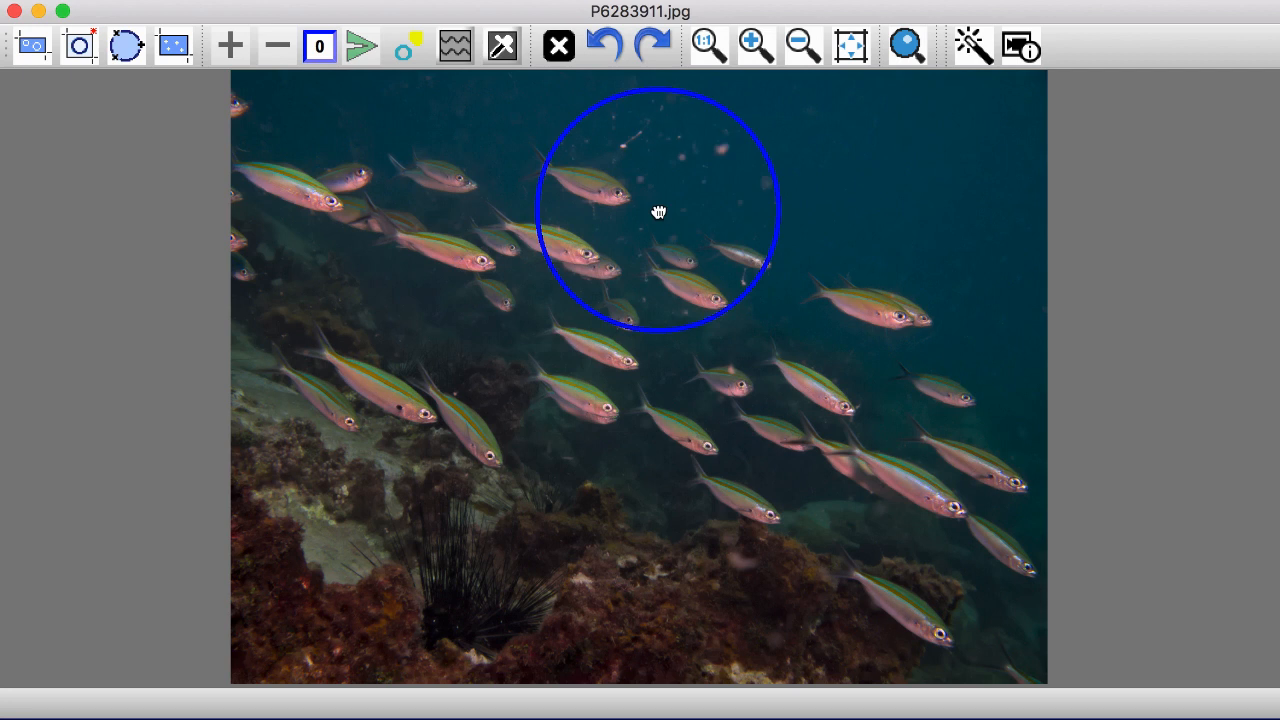
left_click(658, 212)
left_click(436, 223)
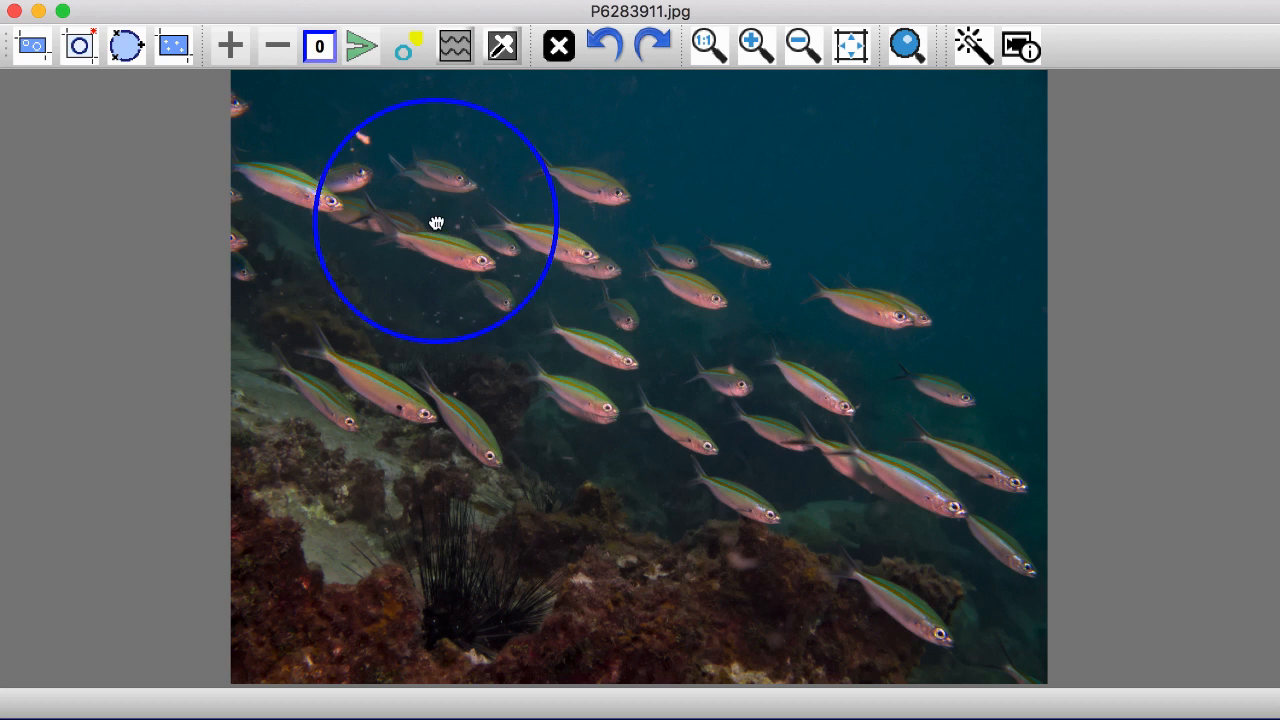
left_click(436, 223)
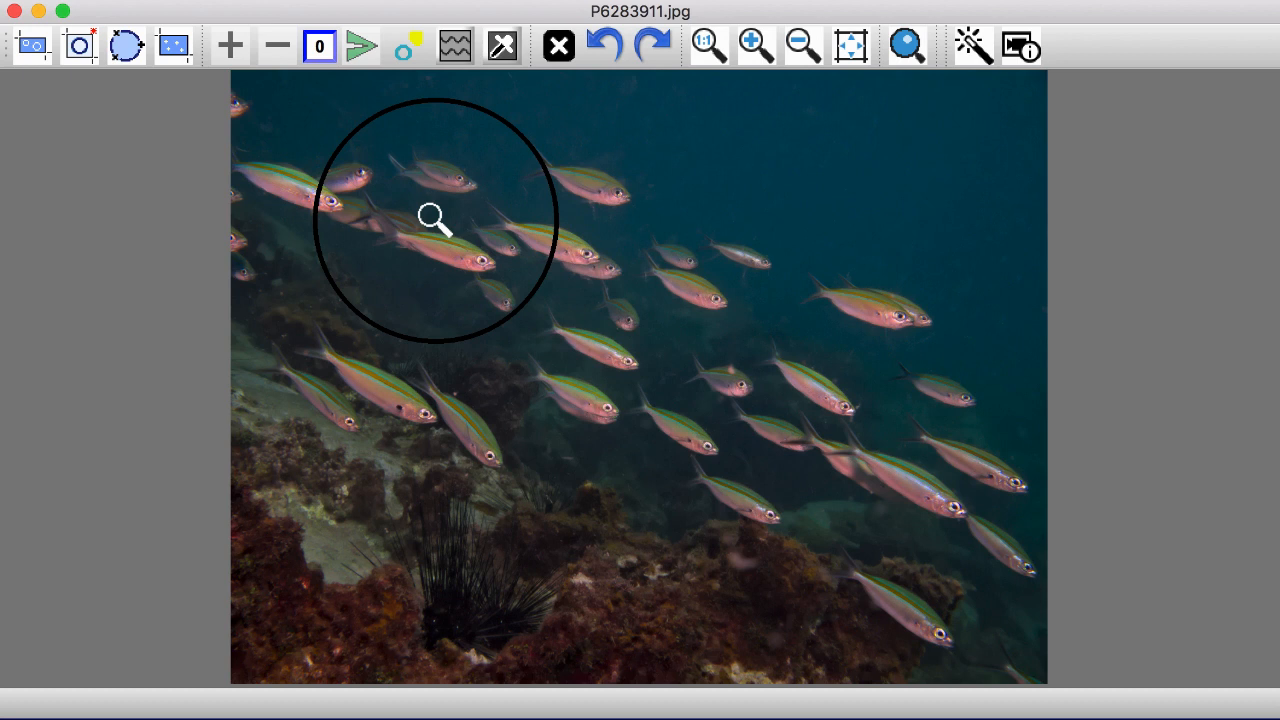
left_click(436, 223)
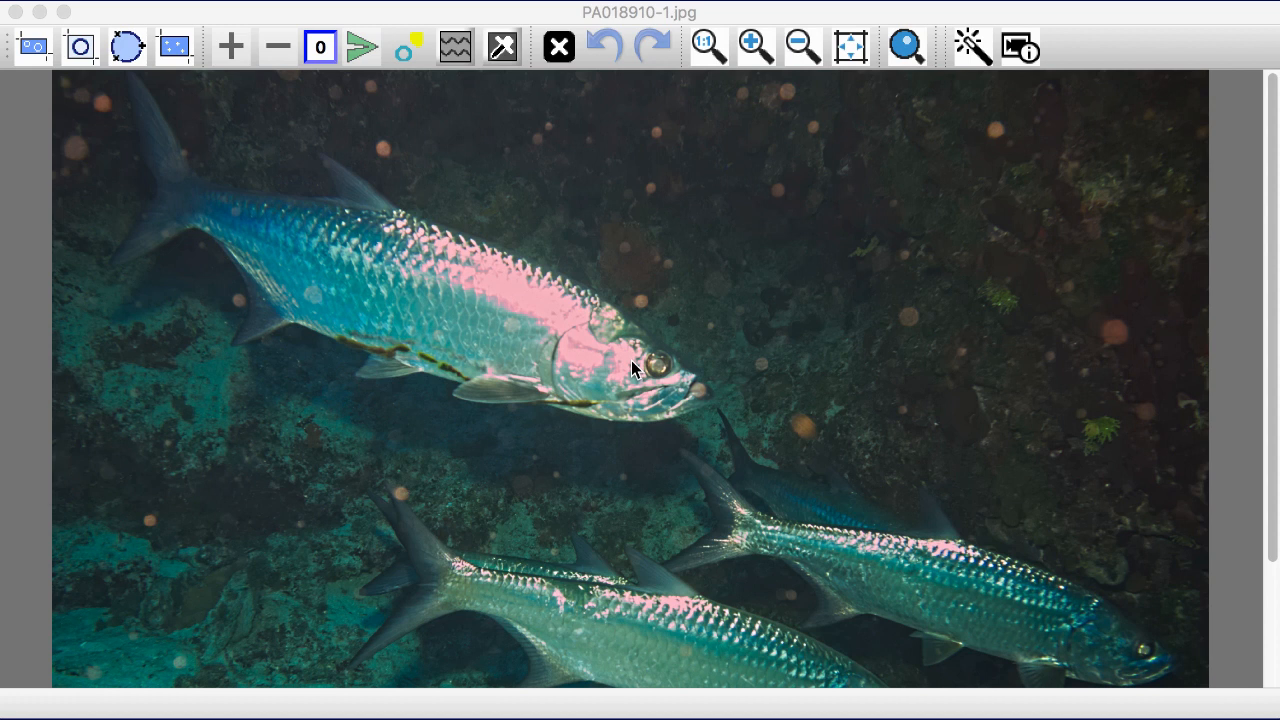
Magic-select the dark background above and to the right of the large fish, extend it with neighbouring areas, and subtract the patch above the lower-right fish
left_click(970, 45)
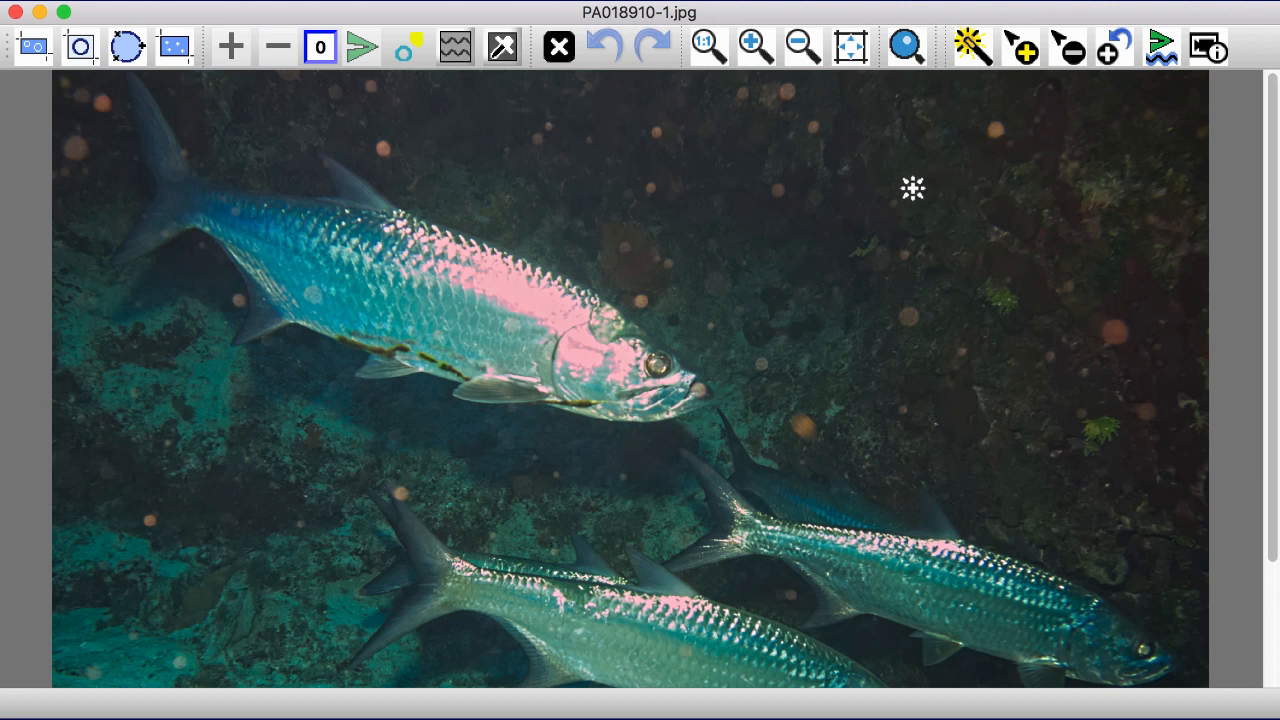
left_click(840, 229)
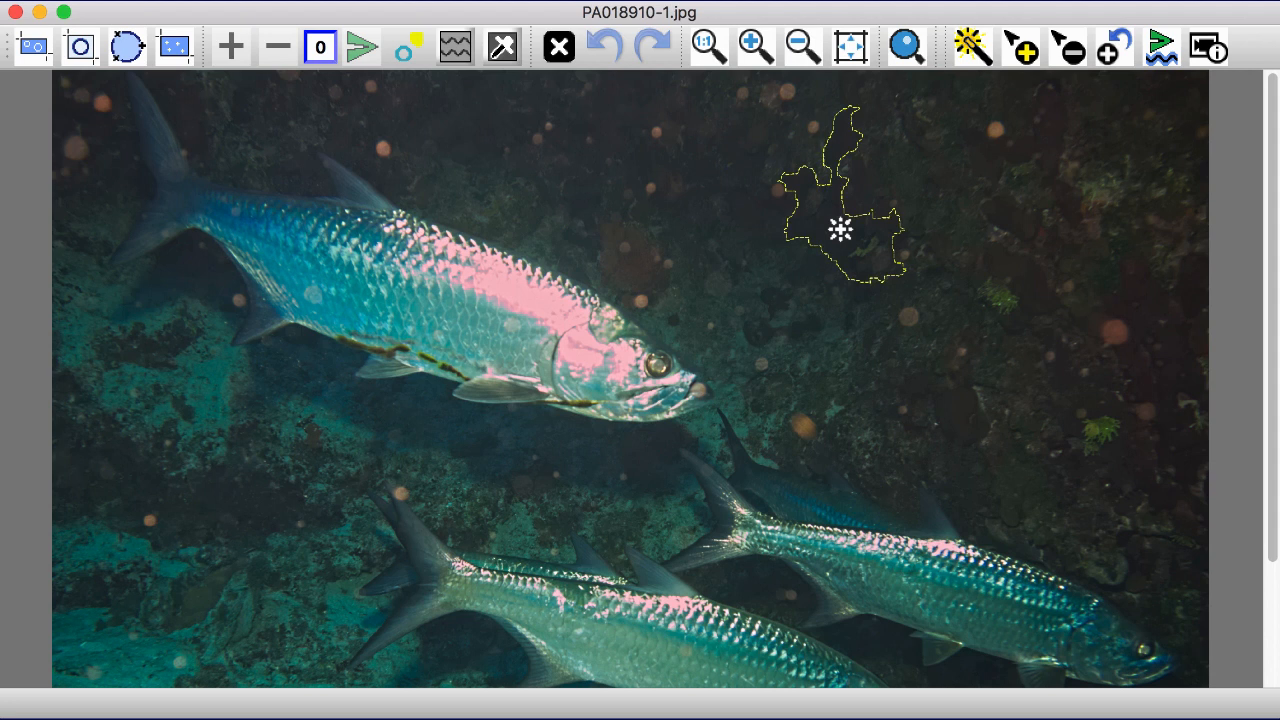
left_click(908, 188, "shift")
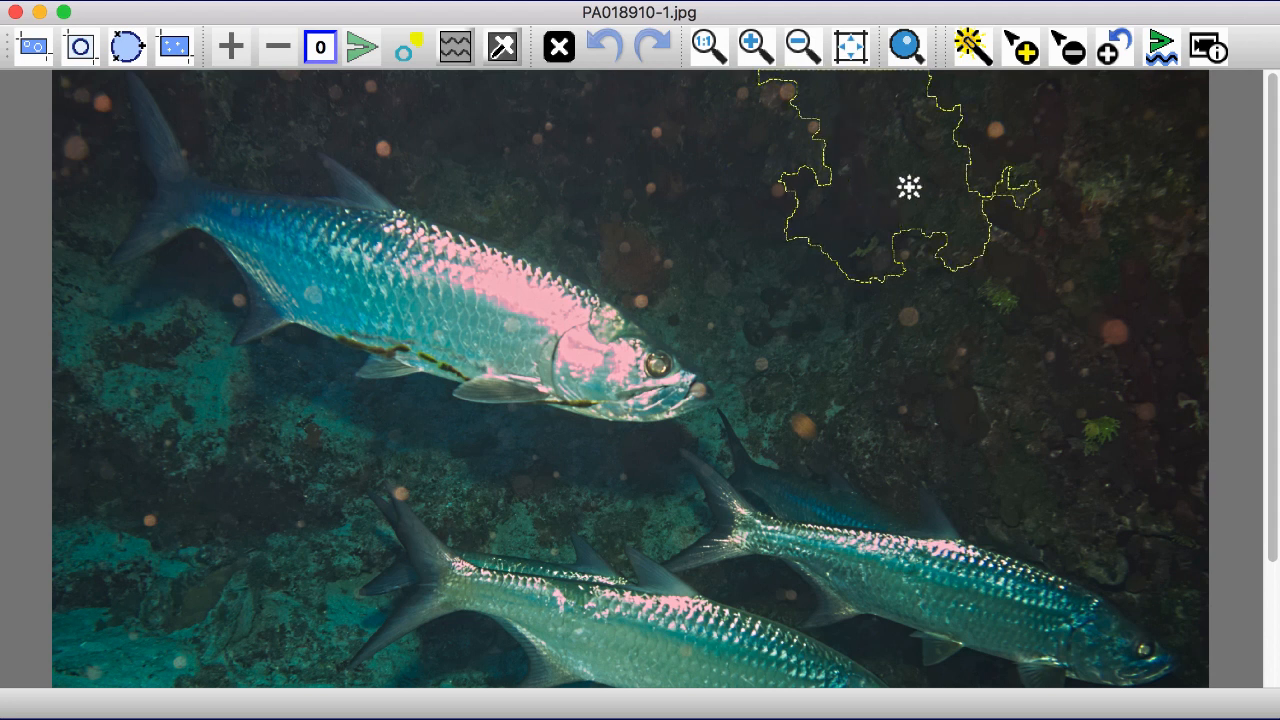
left_click(744, 152, "shift")
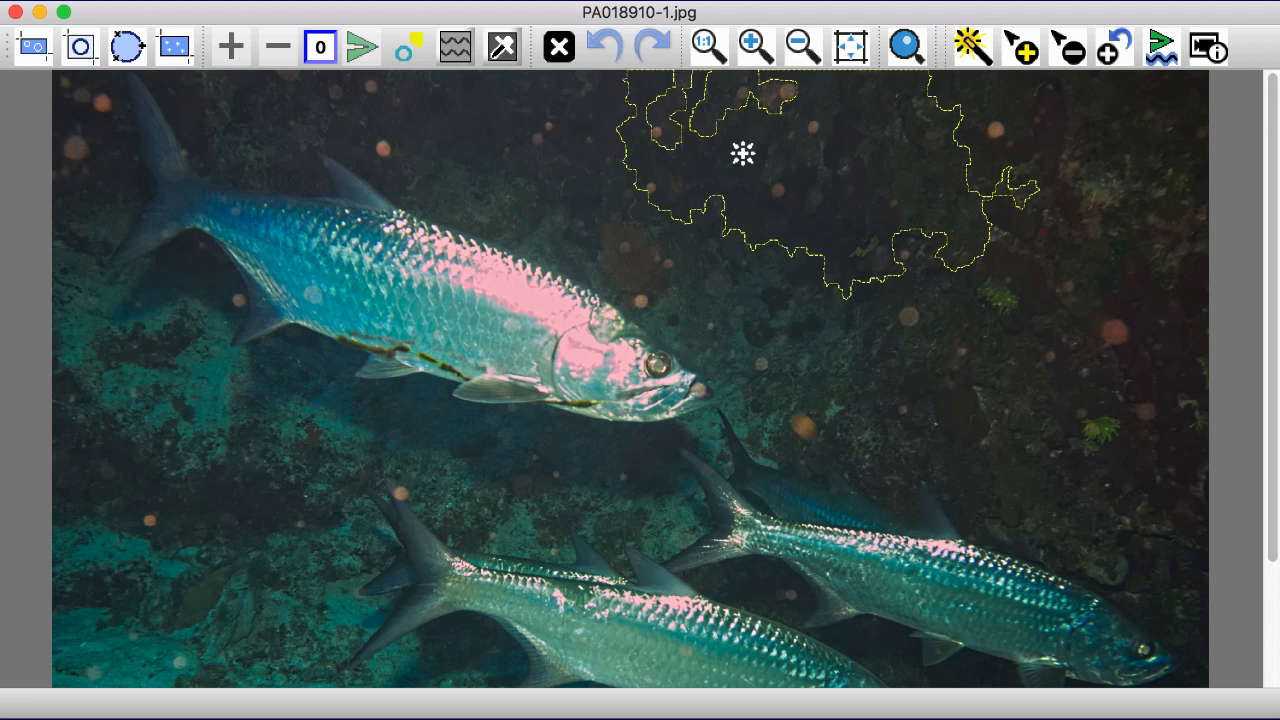
left_click(722, 274, "shift")
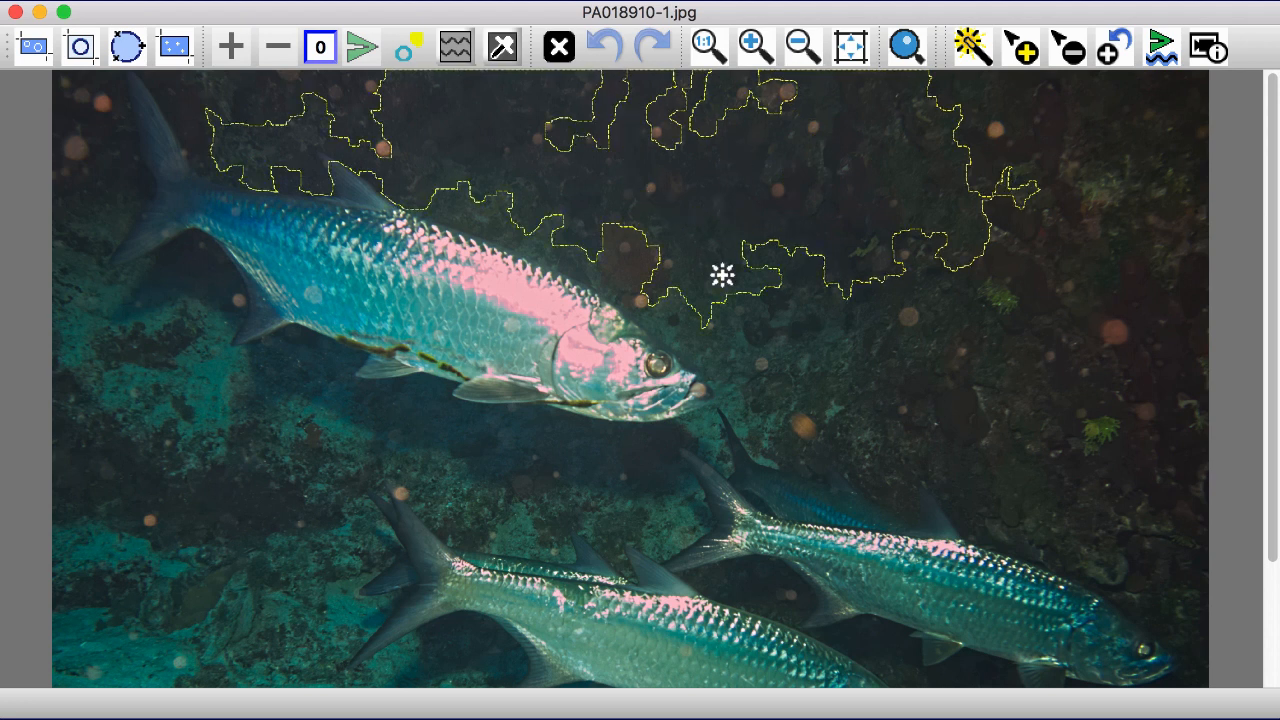
left_click(852, 352, "shift")
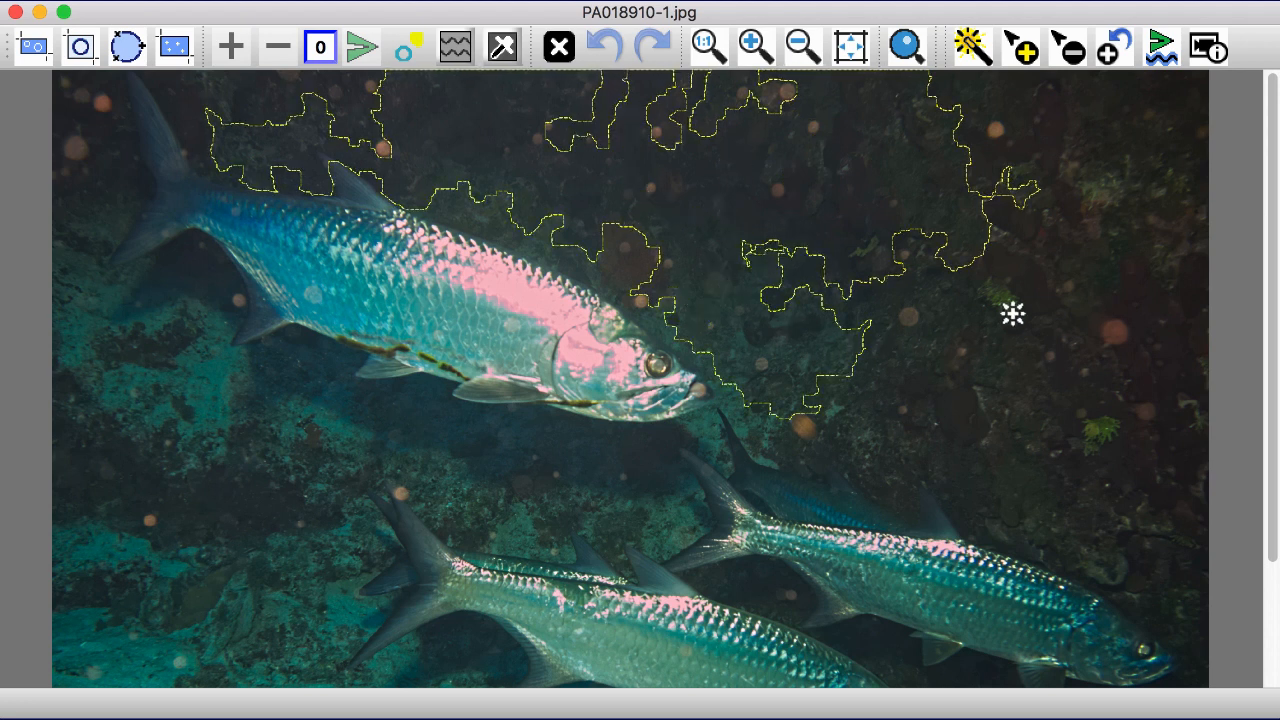
left_click(926, 305, "shift")
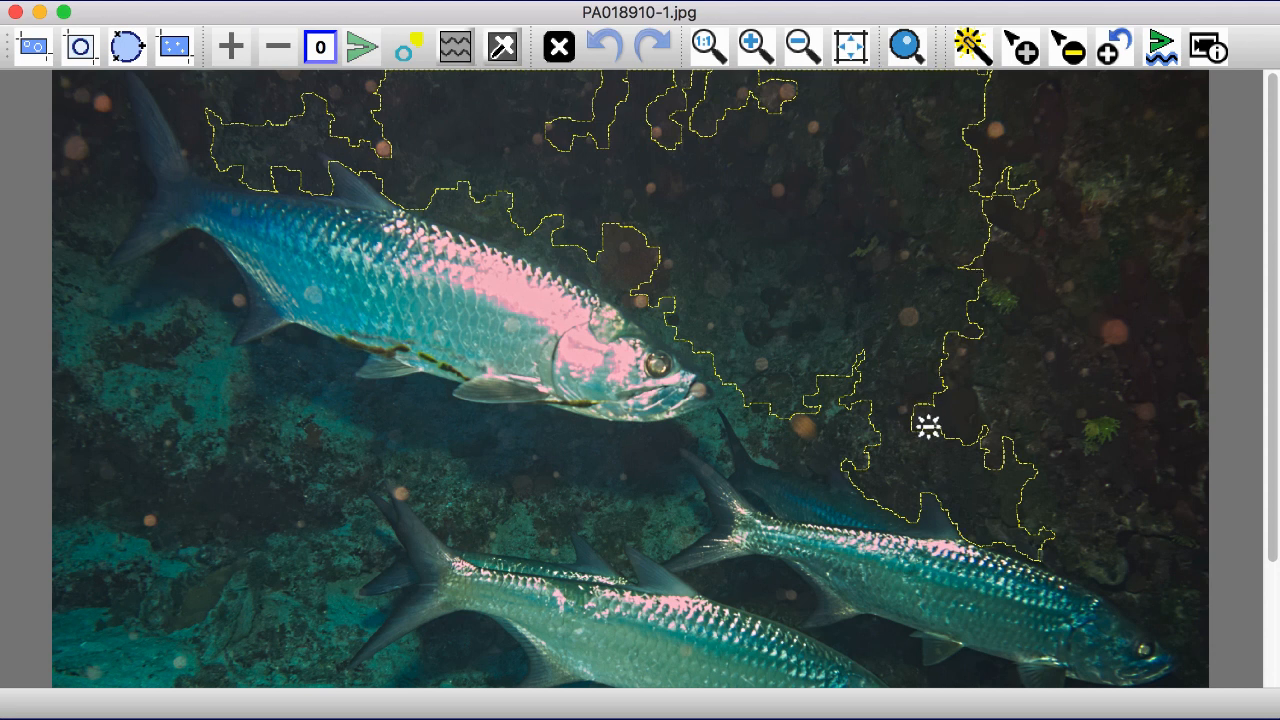
left_click(981, 497, "alt")
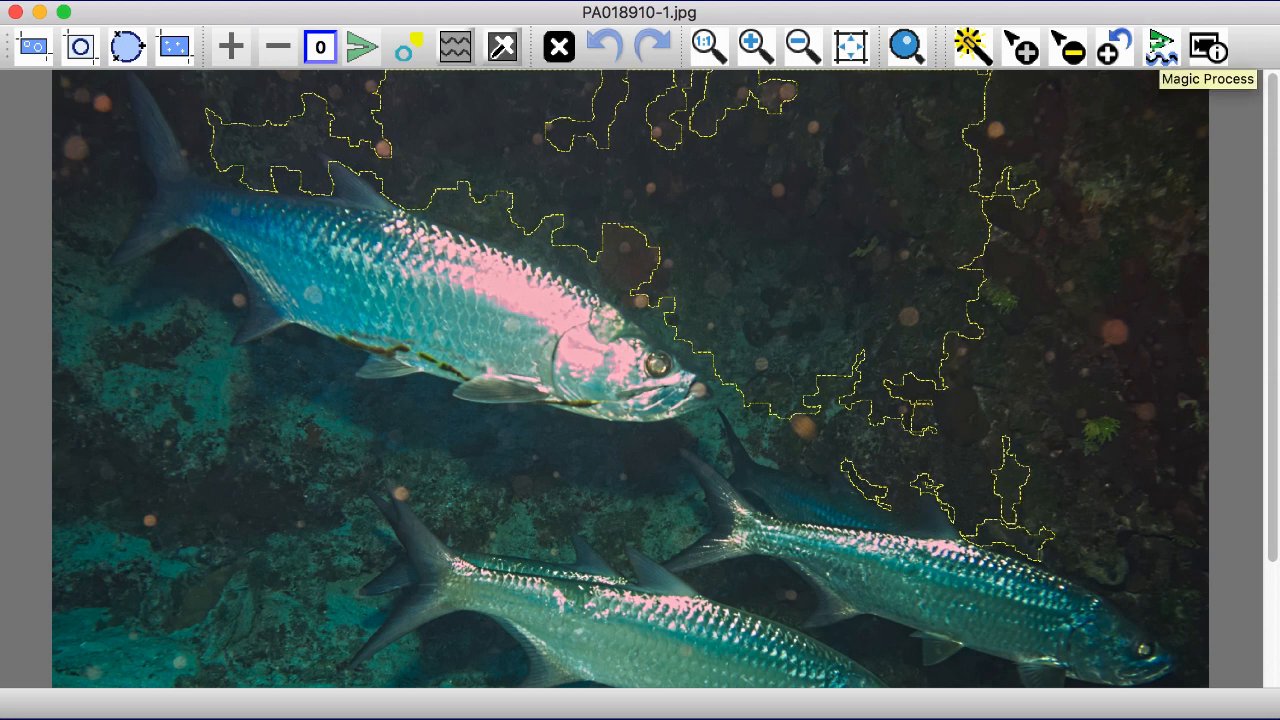
Run Magic Process on the selected dark background to remove its backscatter, and clear the selection
left_click(1160, 47)
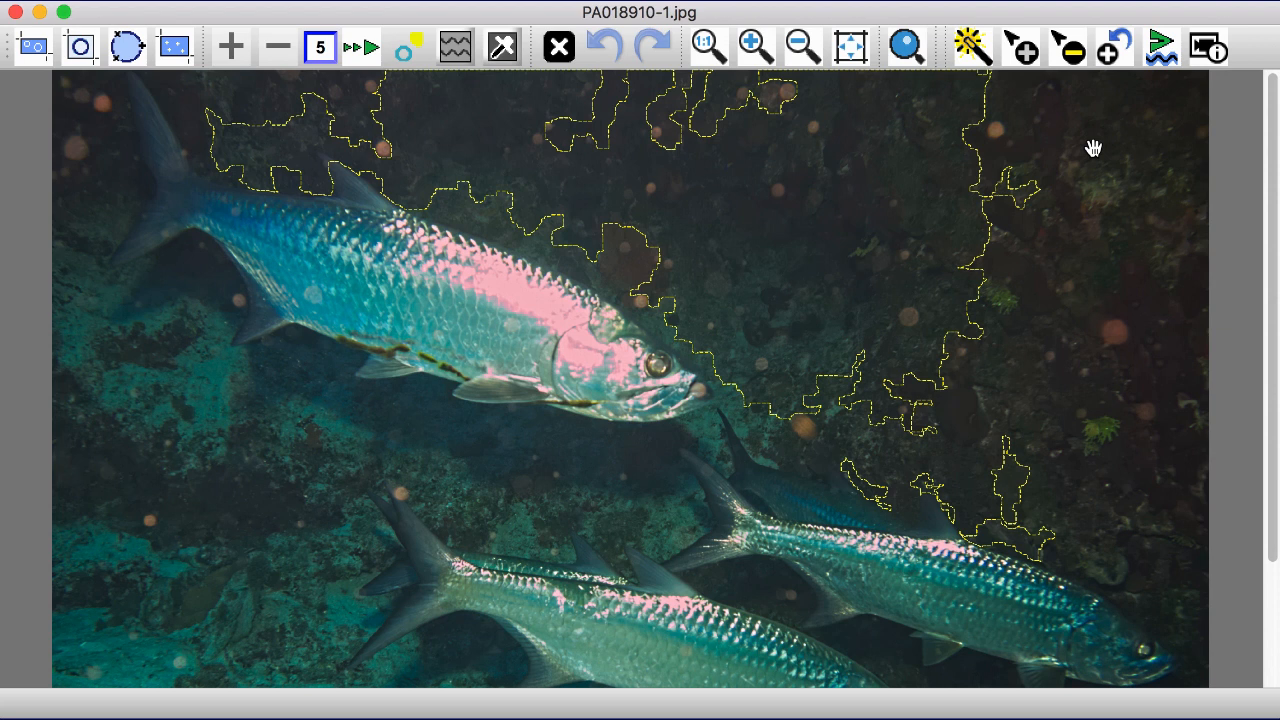
key("x")
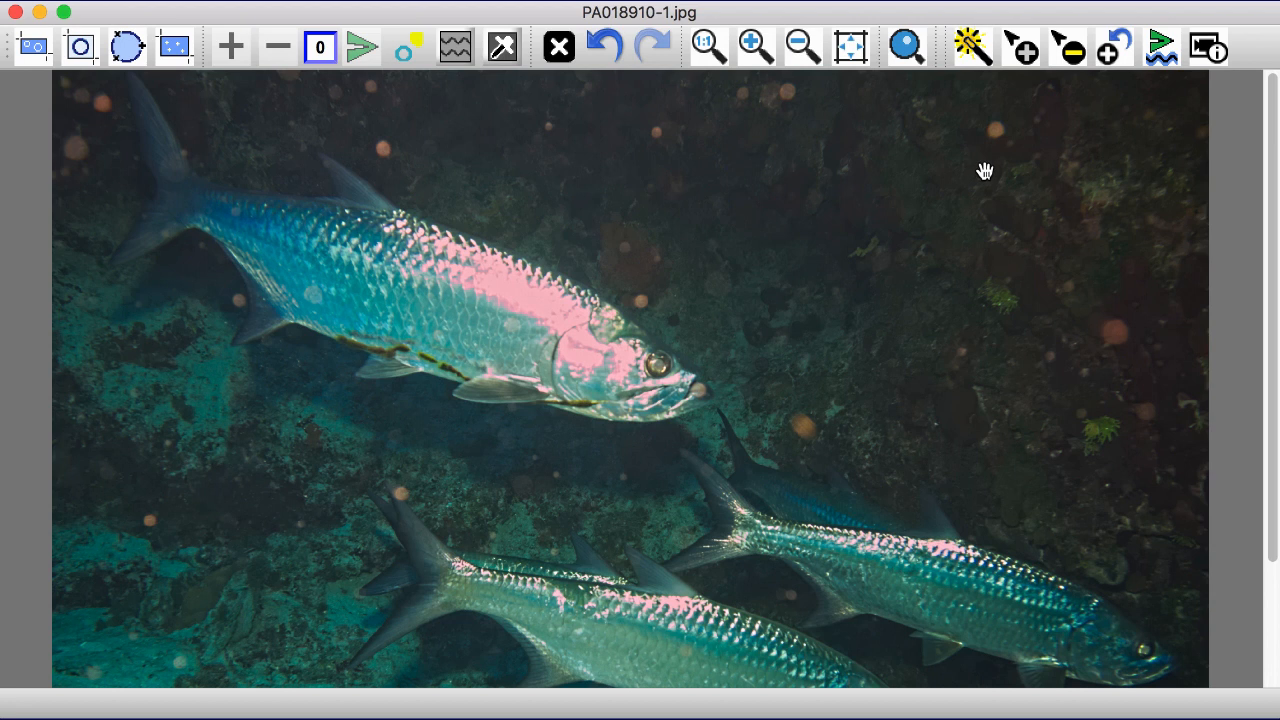
key("Escape")
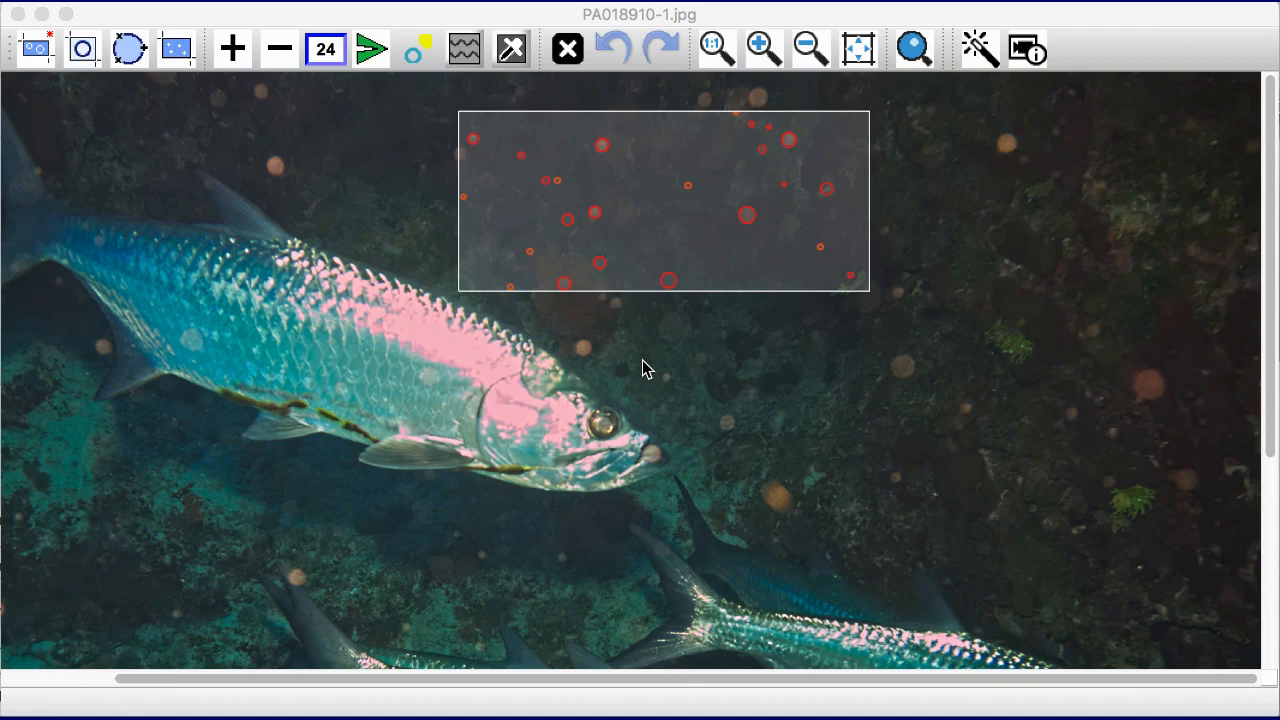
Process the rectangular selection above the large fish to remove its detected backscatter, and inspect the cleaned area close up
left_click(372, 53)
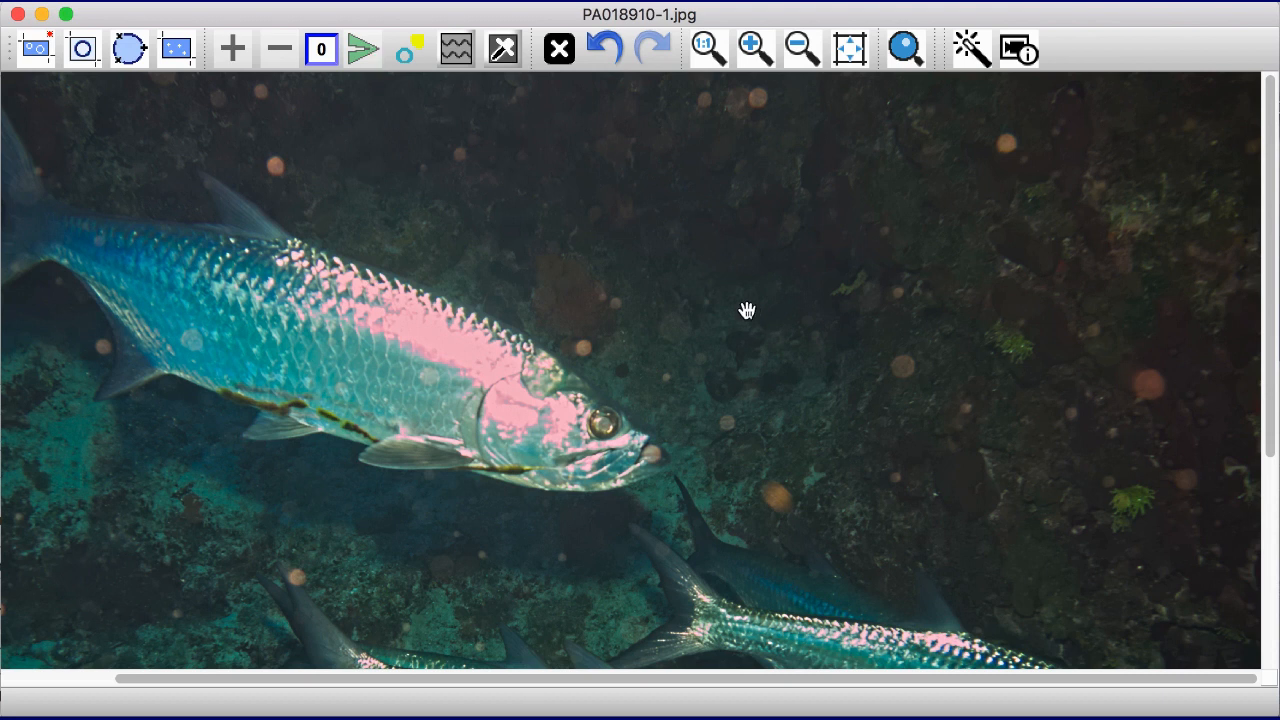
scroll(746, 311, "up", 2)
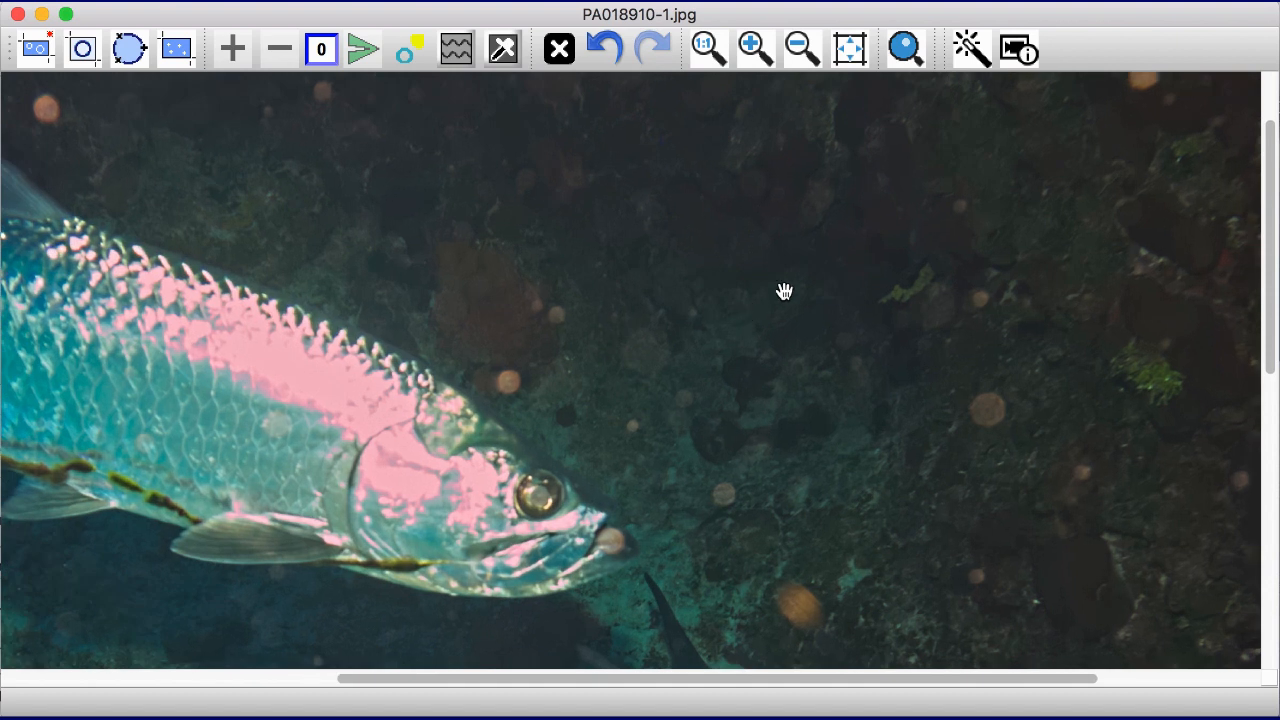
scroll(806, 283, "up", 2)
left_click_drag(380, 317, 371, 356)
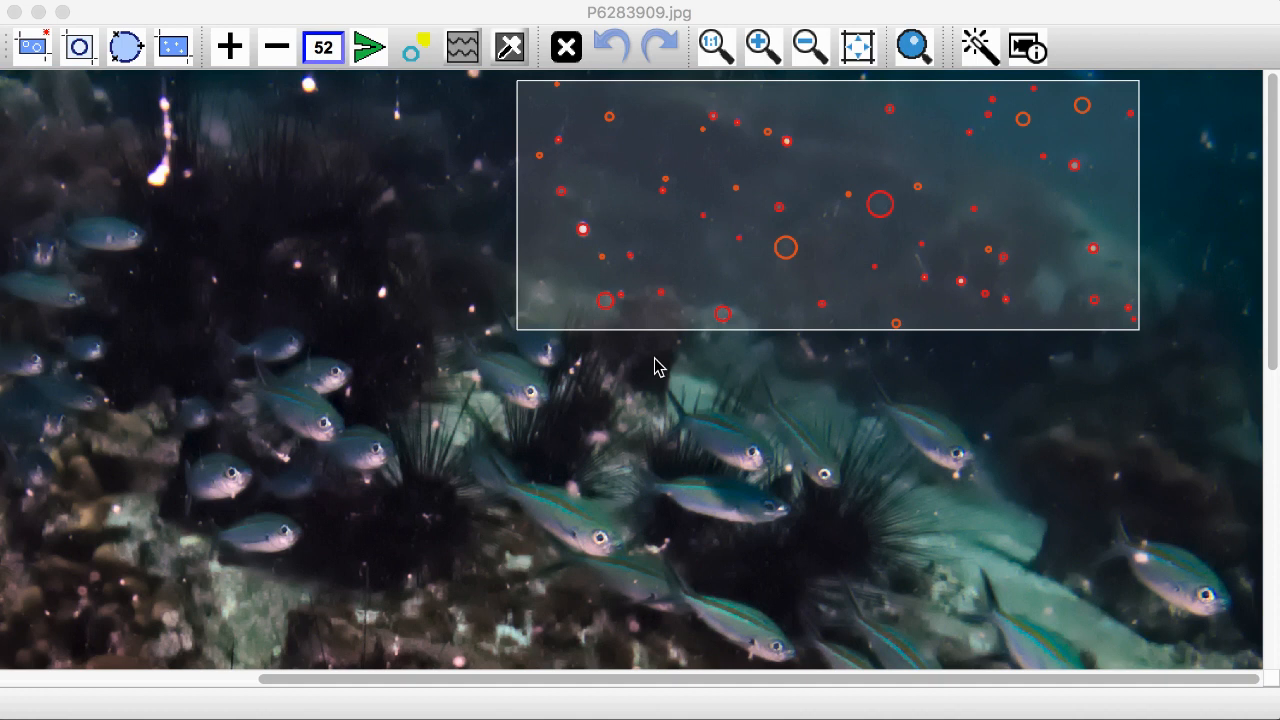
Deselect the rectangular backscatter selection over the dark upper area of P6283909.jpg
left_click(567, 47)
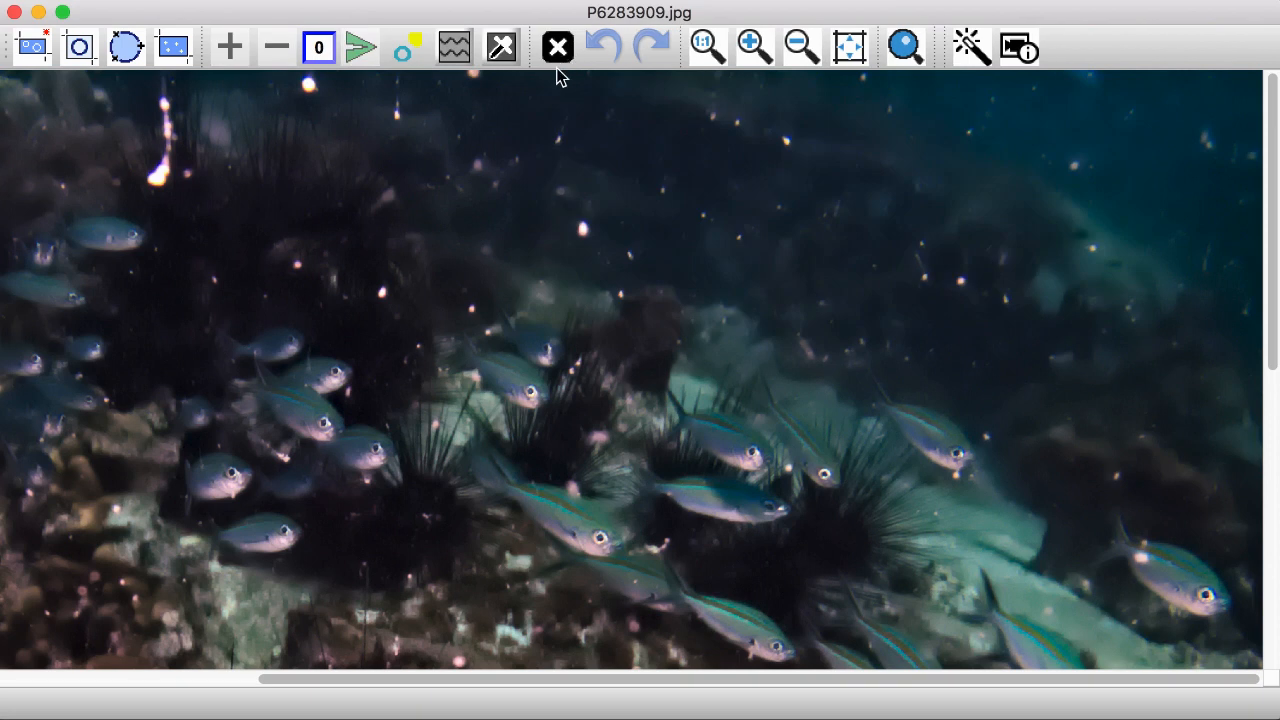
Try a rectangular backscatter selection over the dark background above the fish in P6283909.jpg and cancel it
left_click_drag(505, 95, 1031, 400)
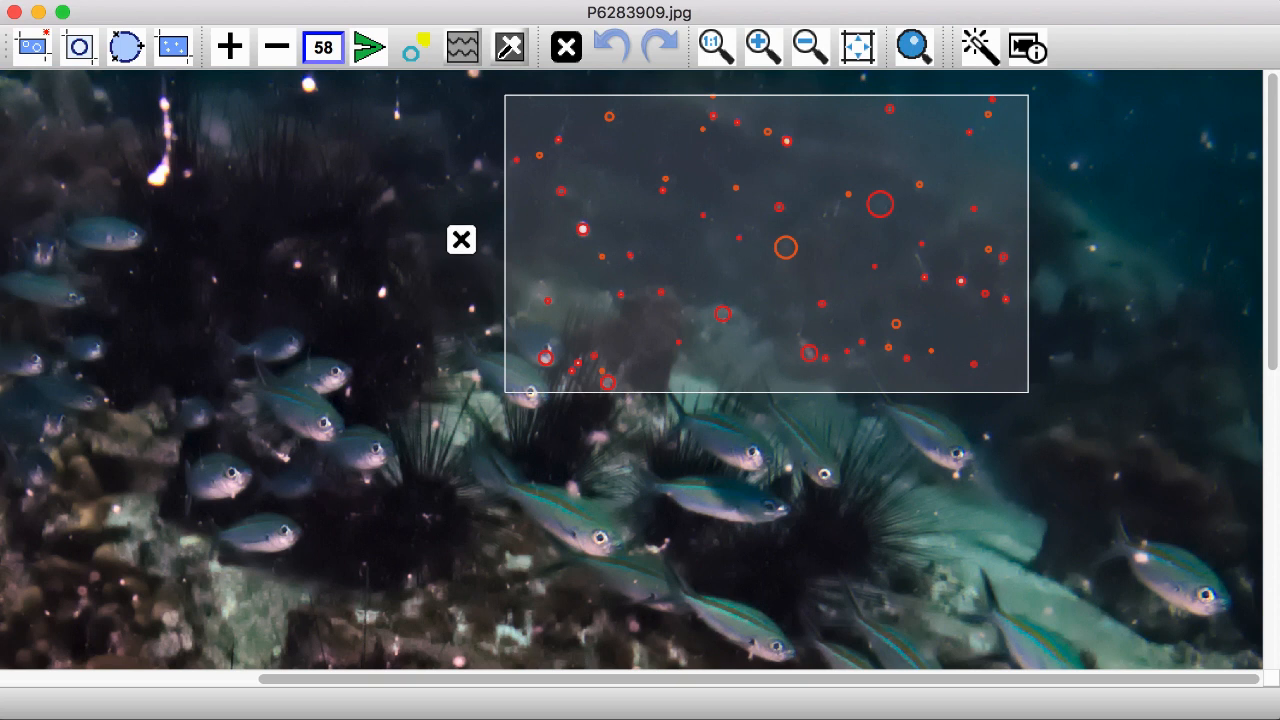
left_click(457, 237)
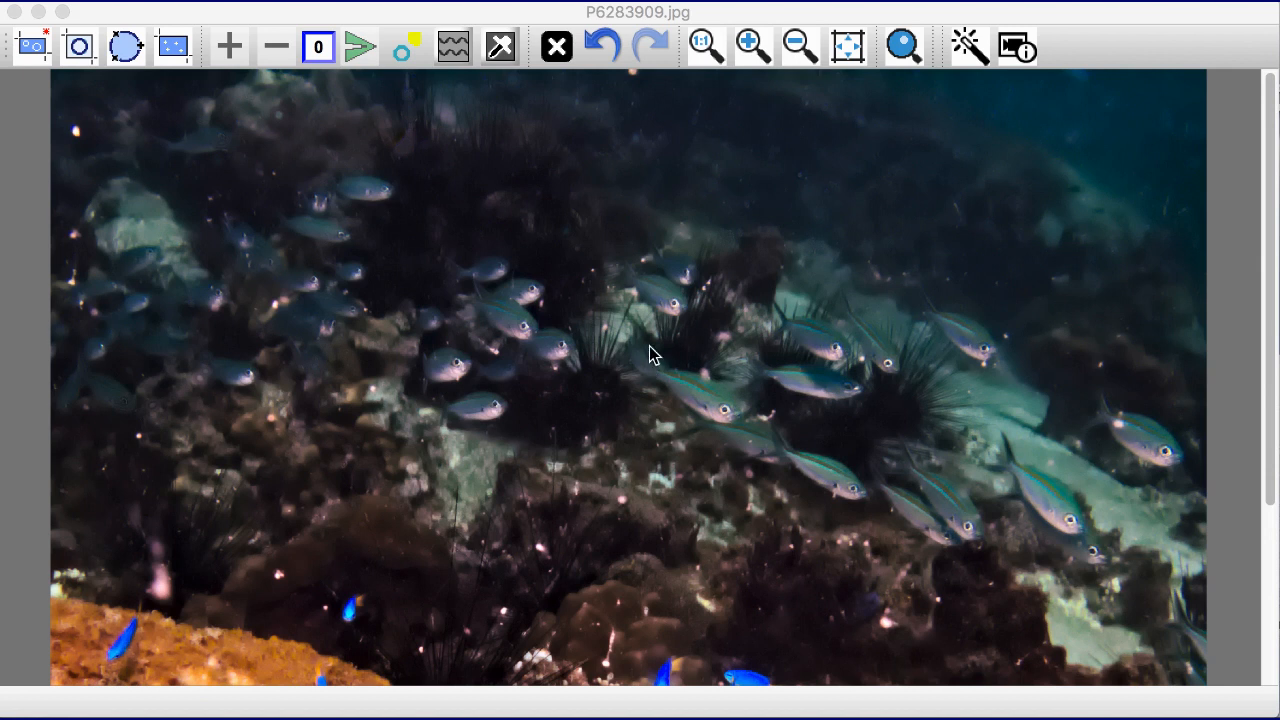
Undo the recent backscatter removals in P6283909.jpg, including the cleanup of the bright streak near the upper edge
left_click(603, 50)
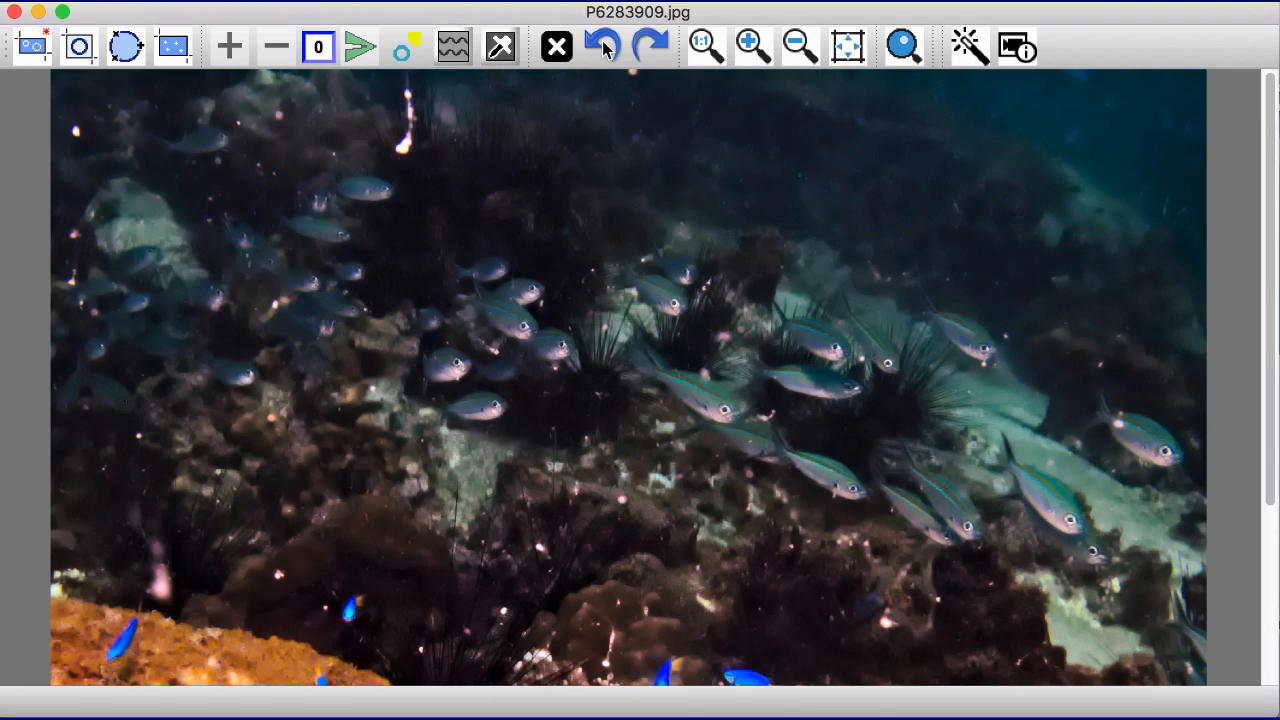
left_click(603, 50)
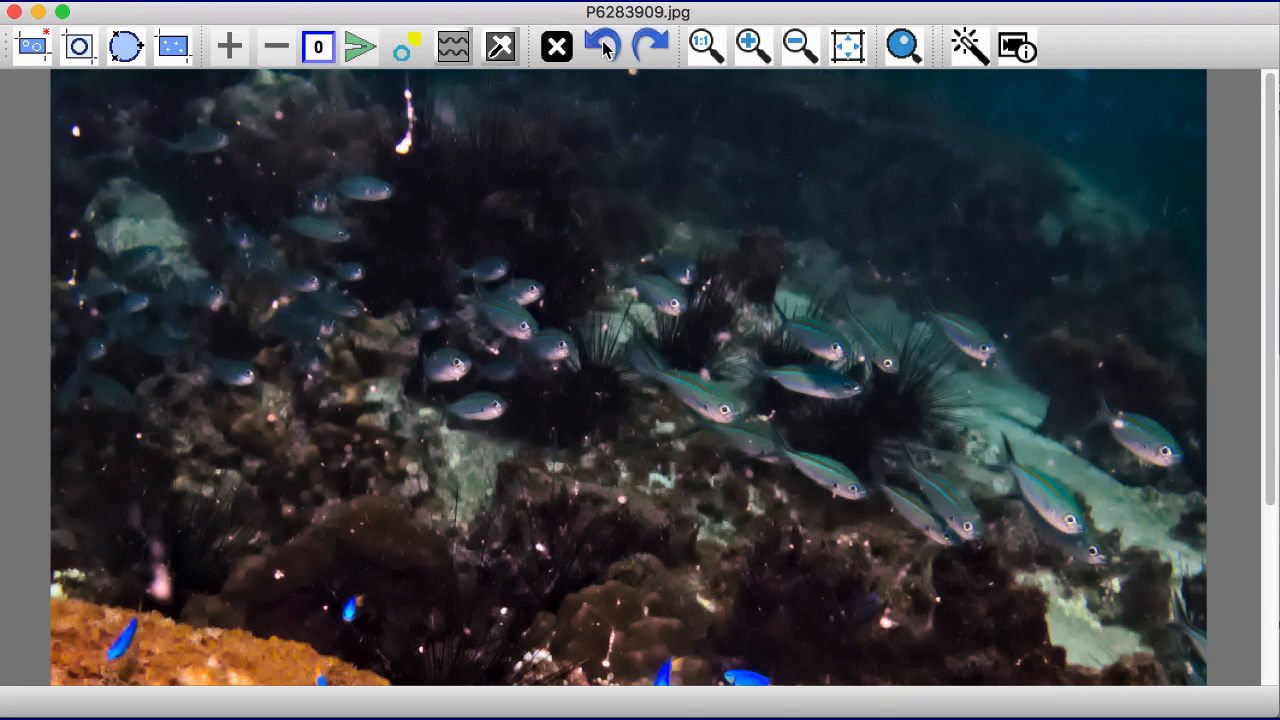
left_click(603, 50)
left_click(603, 50)
left_click(603, 50)
left_click(603, 50)
left_click(603, 50)
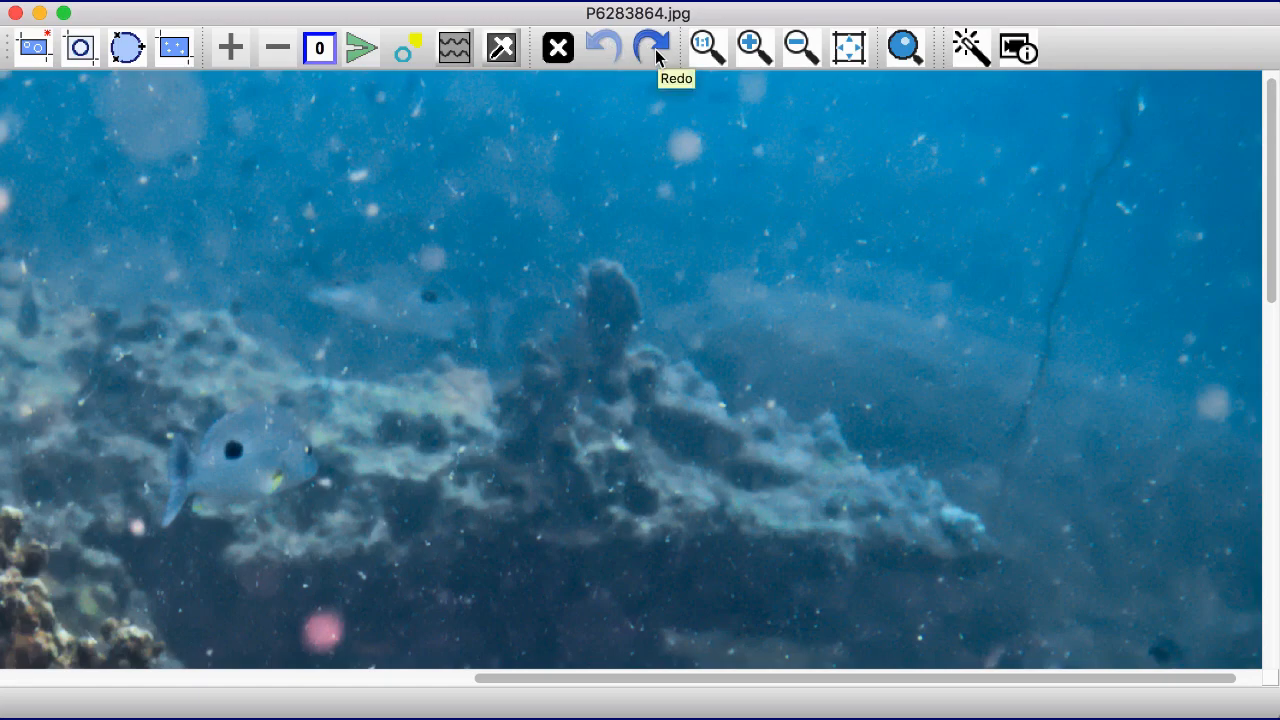
Redo the backscatter removal in P6283864.jpg and undo it again to compare both versions of the photo
left_click(656, 55)
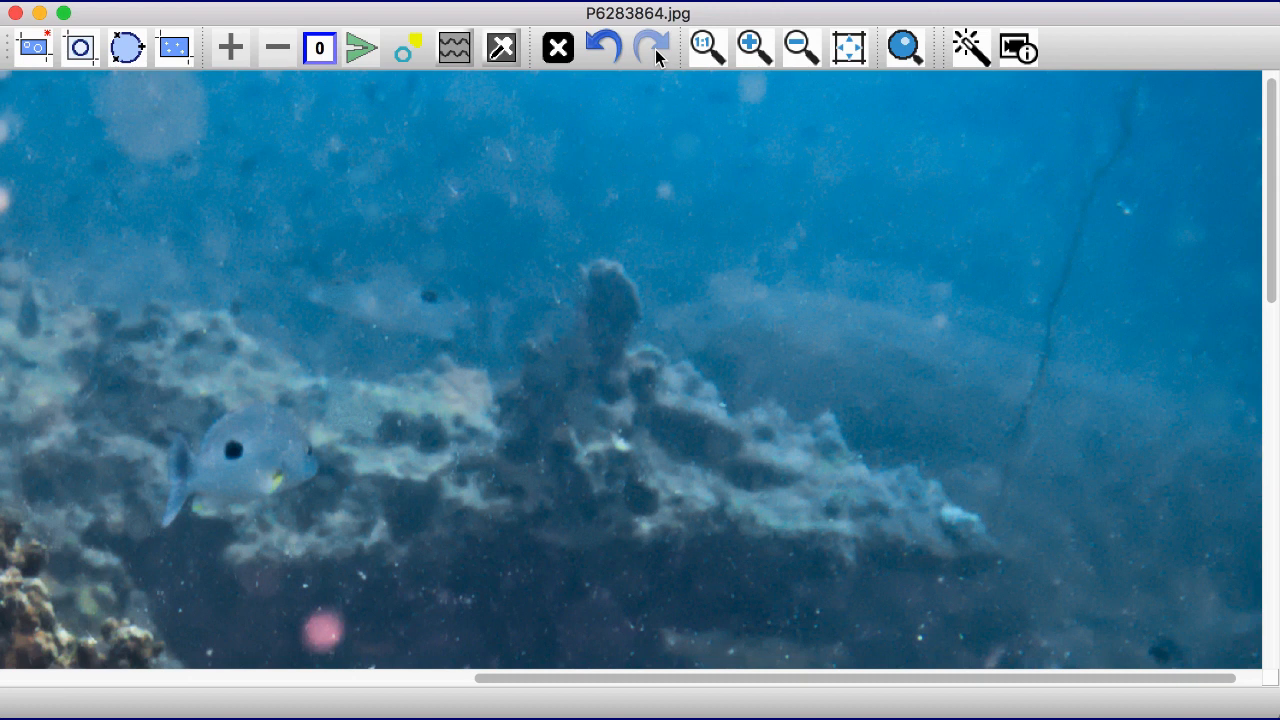
left_click(607, 48)
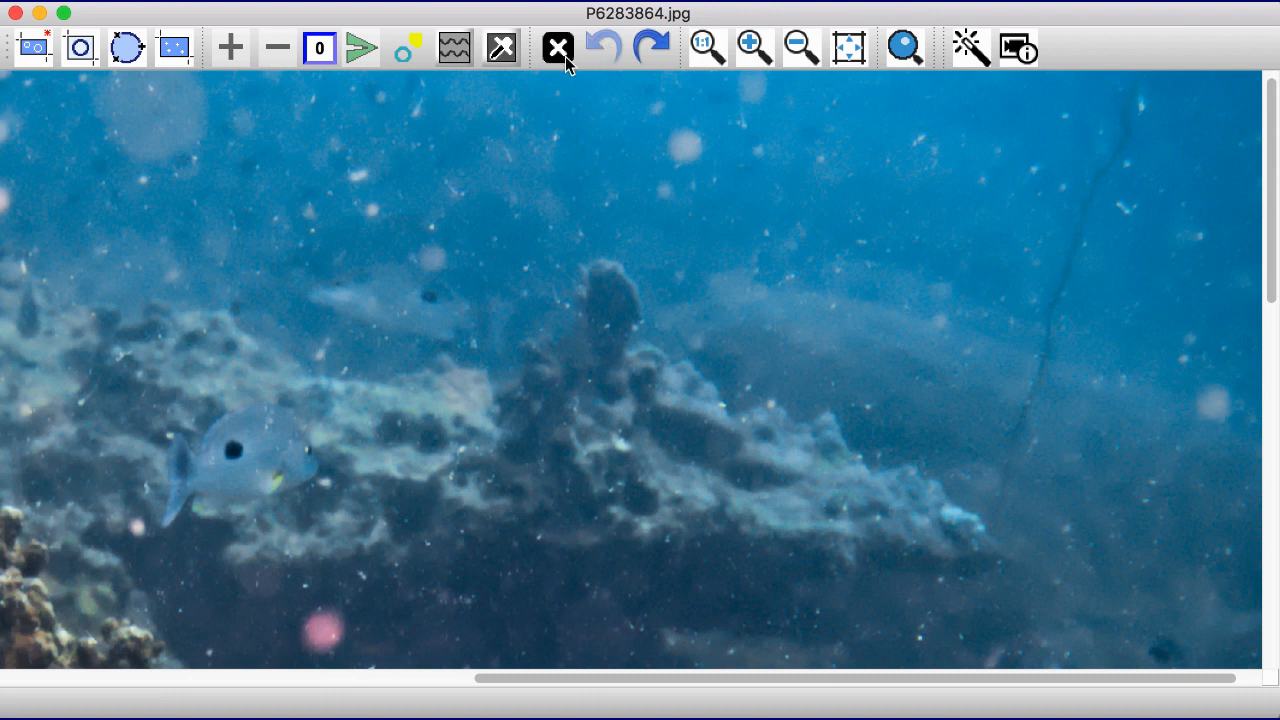
Turn on the wavy-line processing setting and redo the removal in P6283864.jpg, reprocessing the backscatter with the current settings
left_click(456, 50)
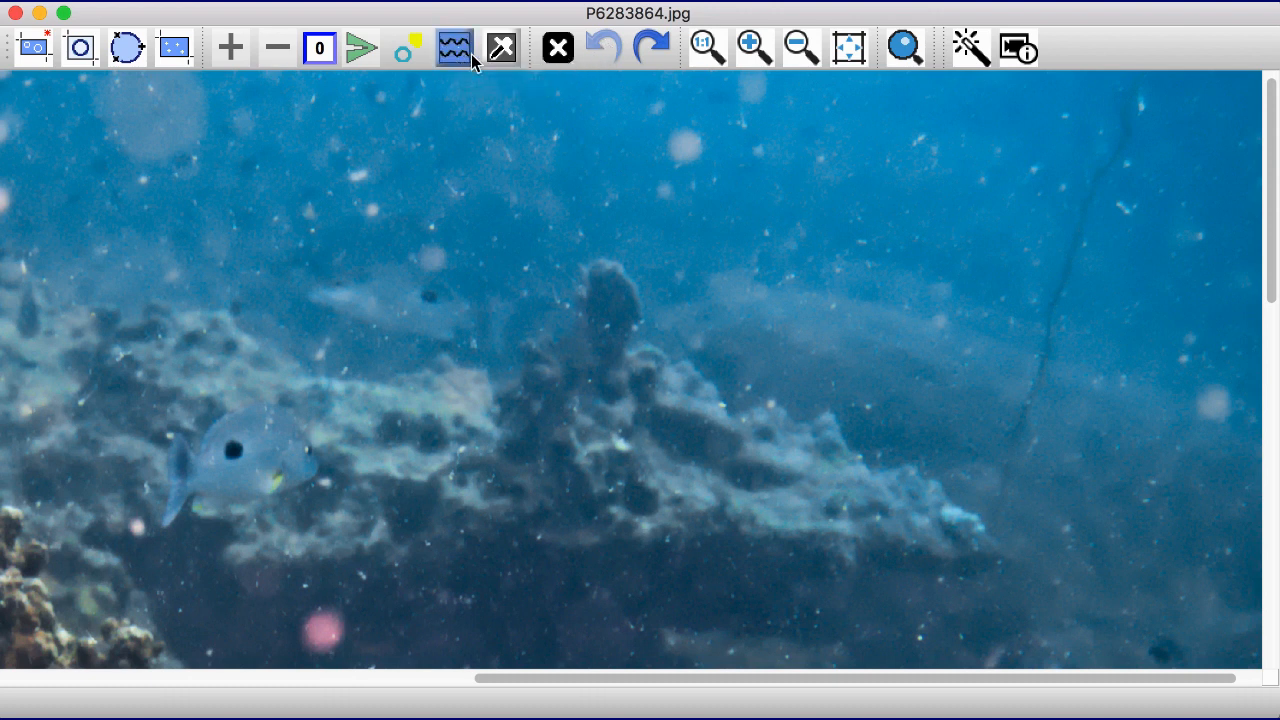
left_click(650, 48)
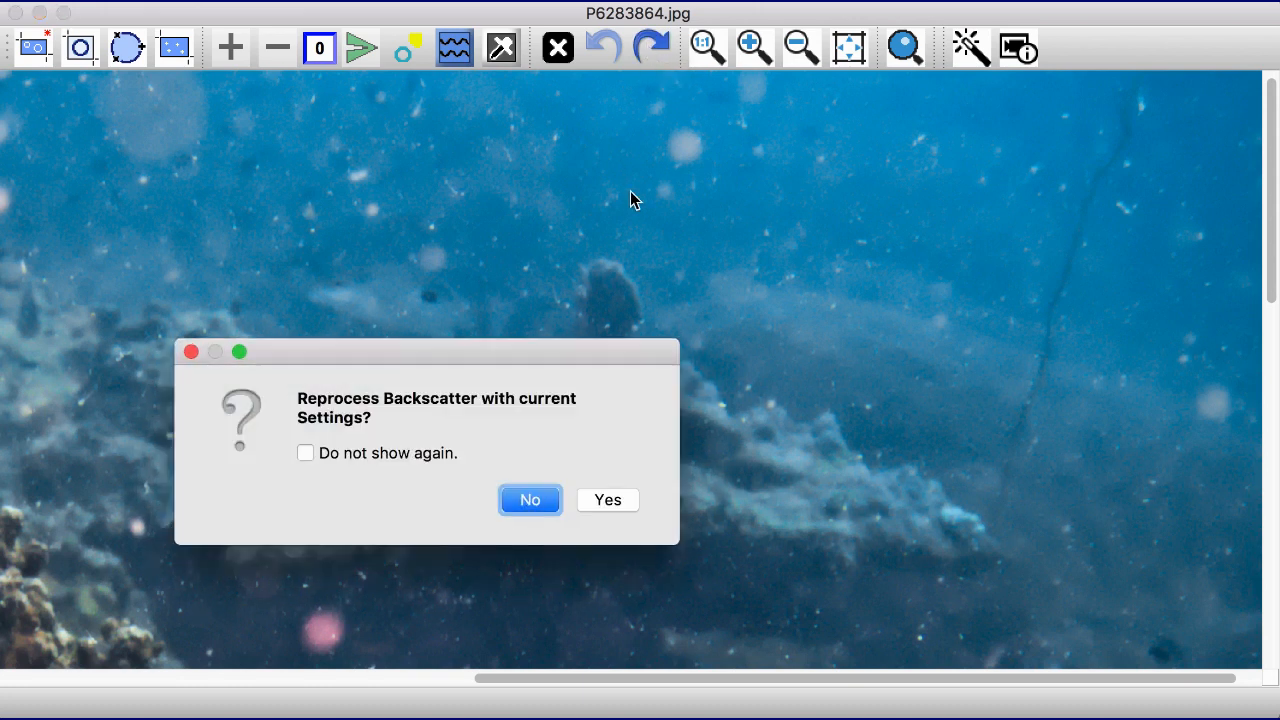
left_click(608, 500)
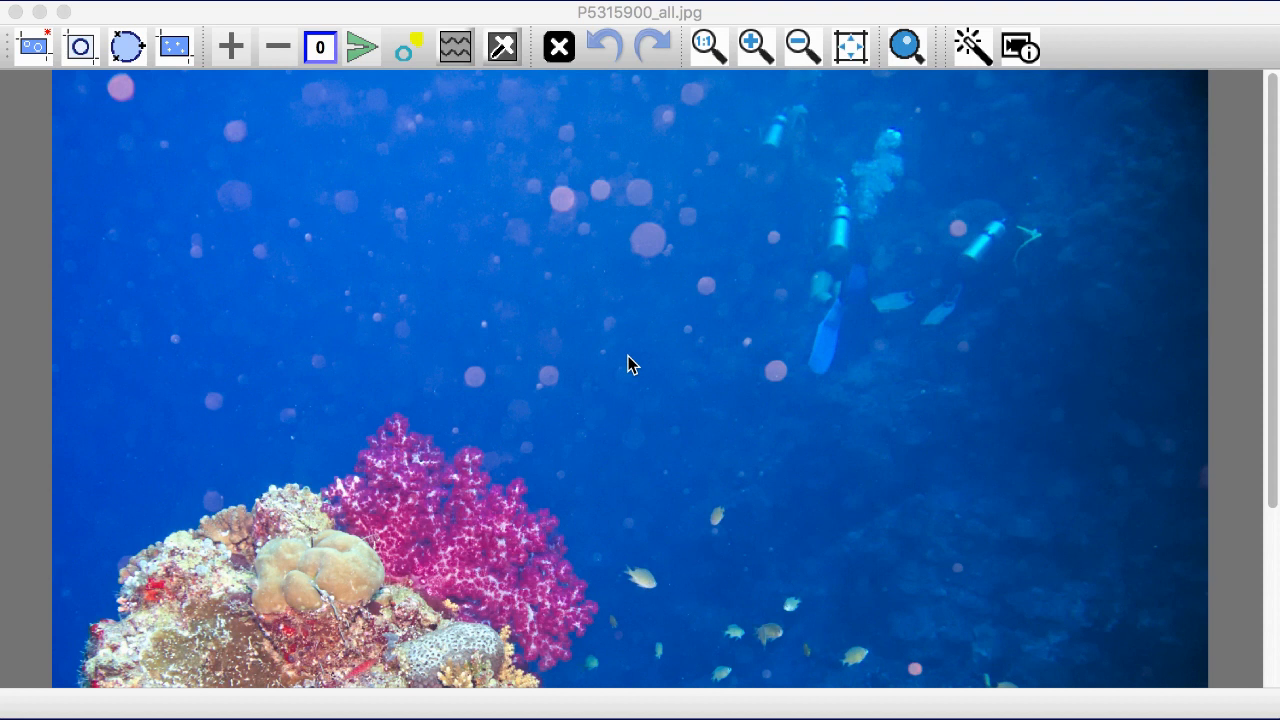
Detect and remove the backscatter in a large rectangle over the blue water above the coral in P5315900_all.jpg
left_click(40, 56)
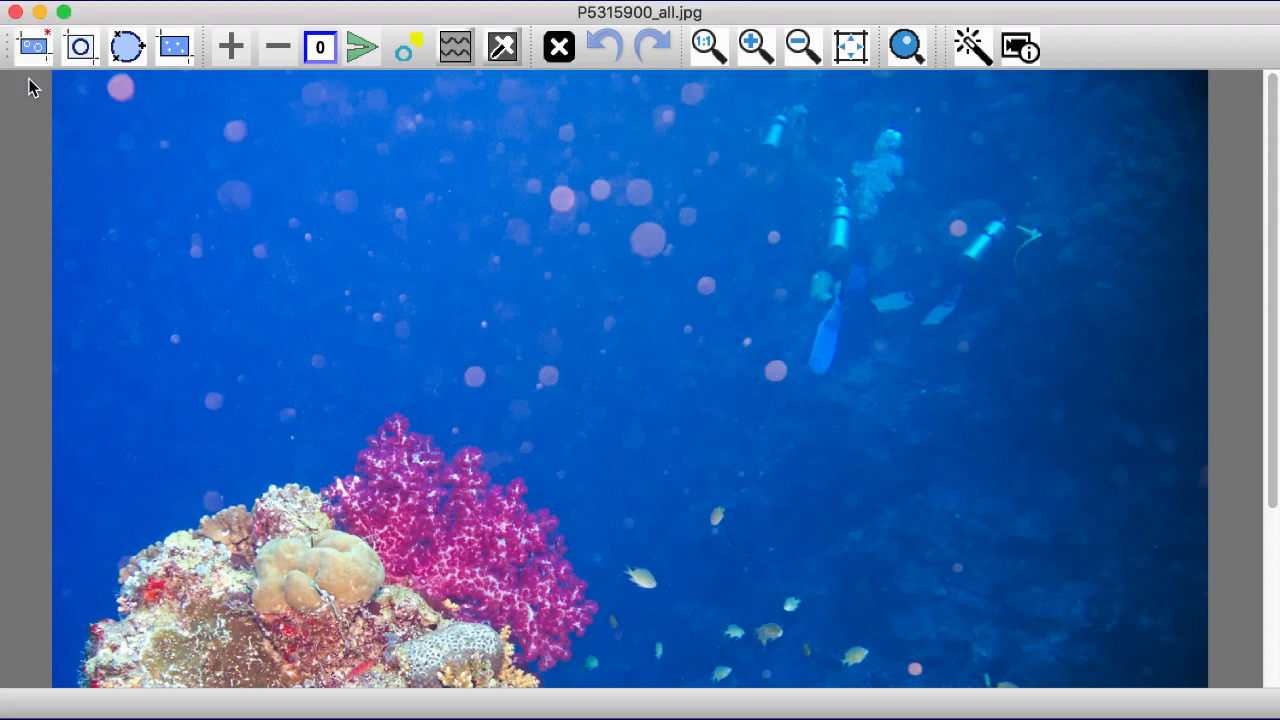
left_click_drag(37, 75, 607, 401)
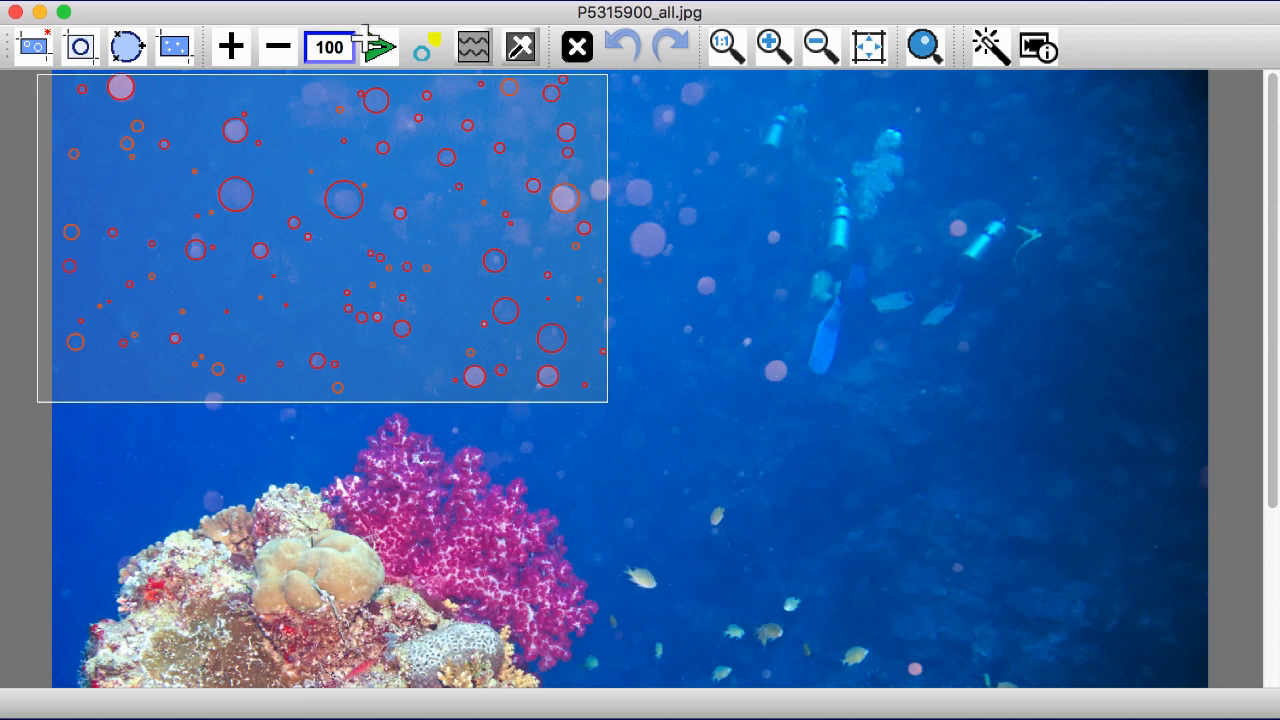
left_click(376, 50)
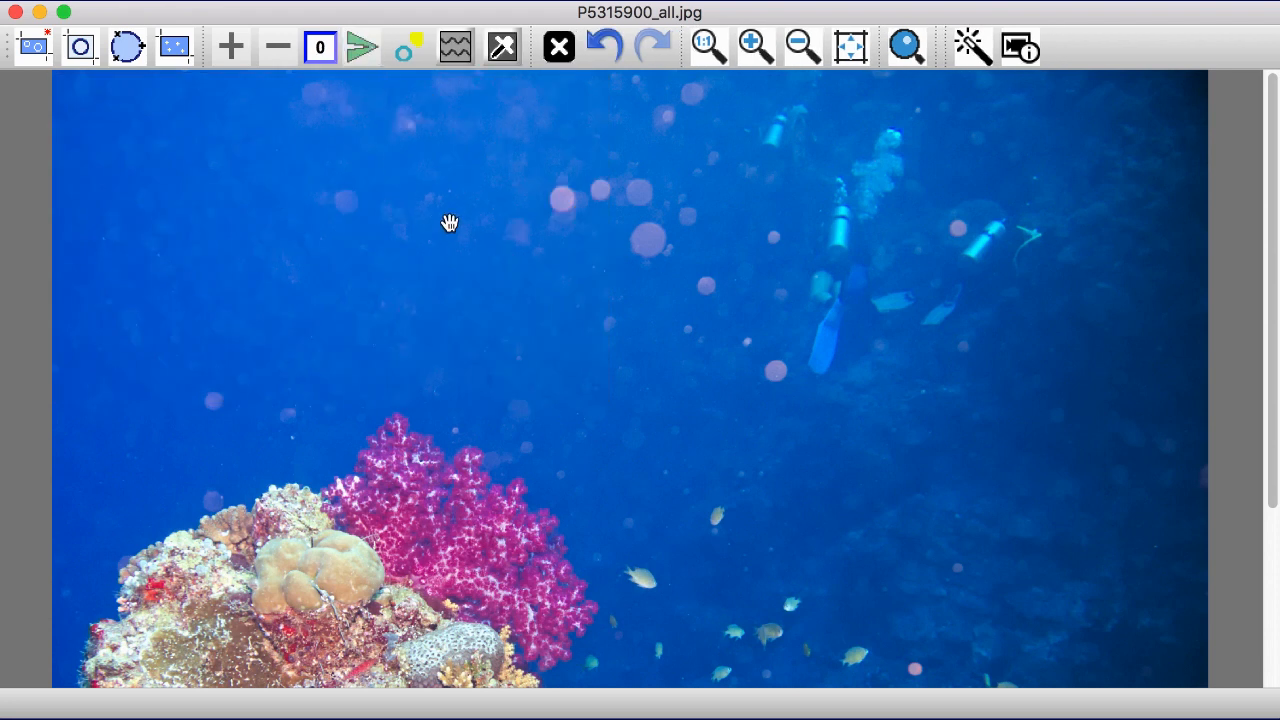
Remove the backscatter from a large rectangle beside the divers, and process a smaller rectangle around the remaining bright pink spot
scroll(510, 250, "up", 3)
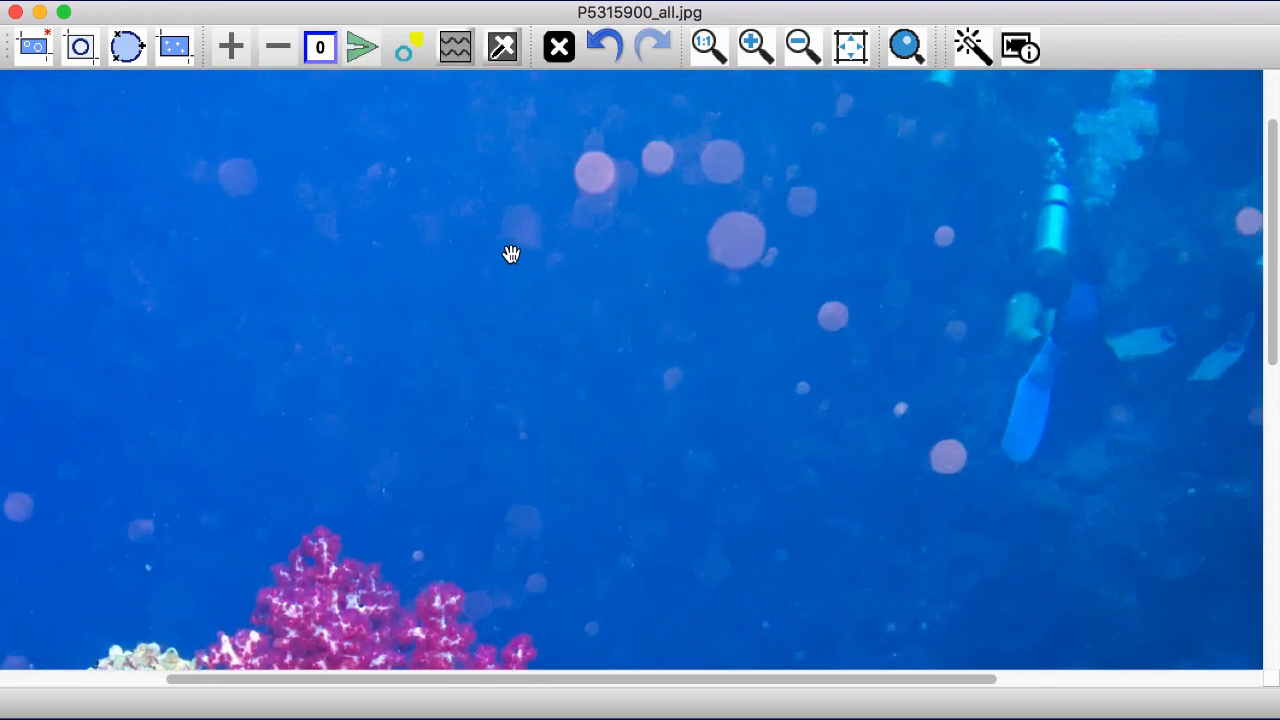
left_click_drag(529, 234, 343, 461)
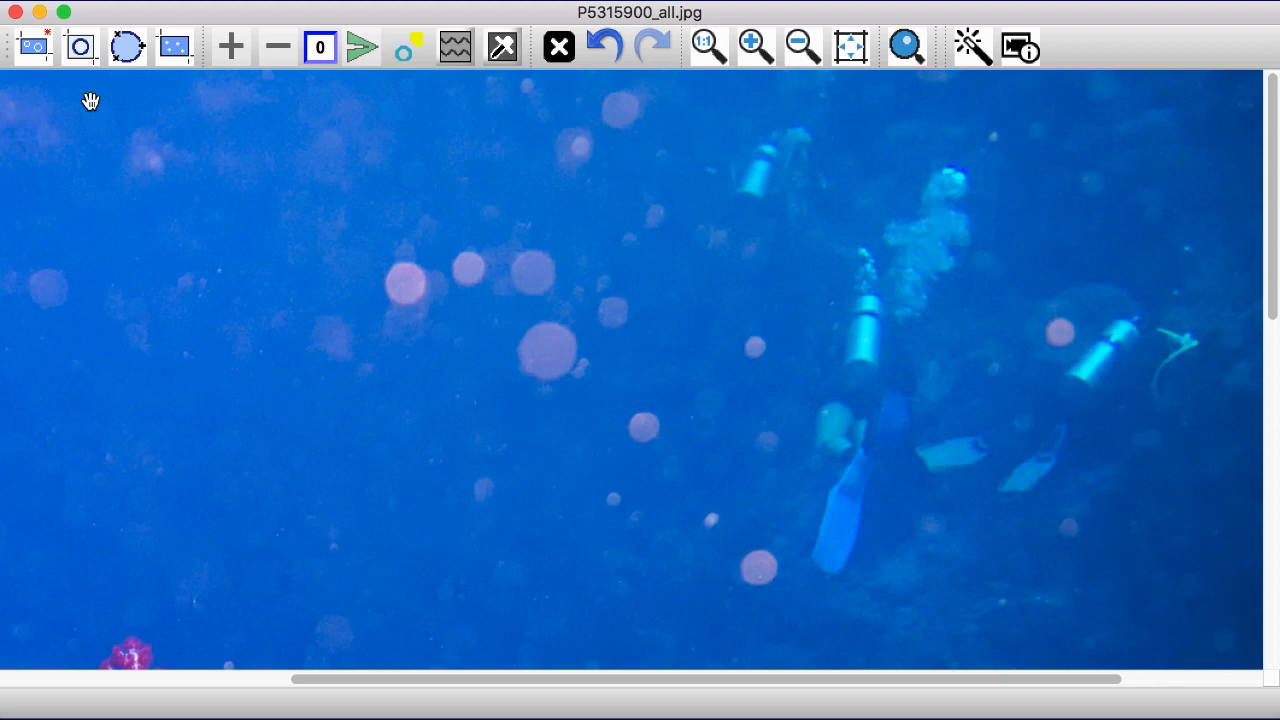
left_click_drag(89, 99, 685, 541)
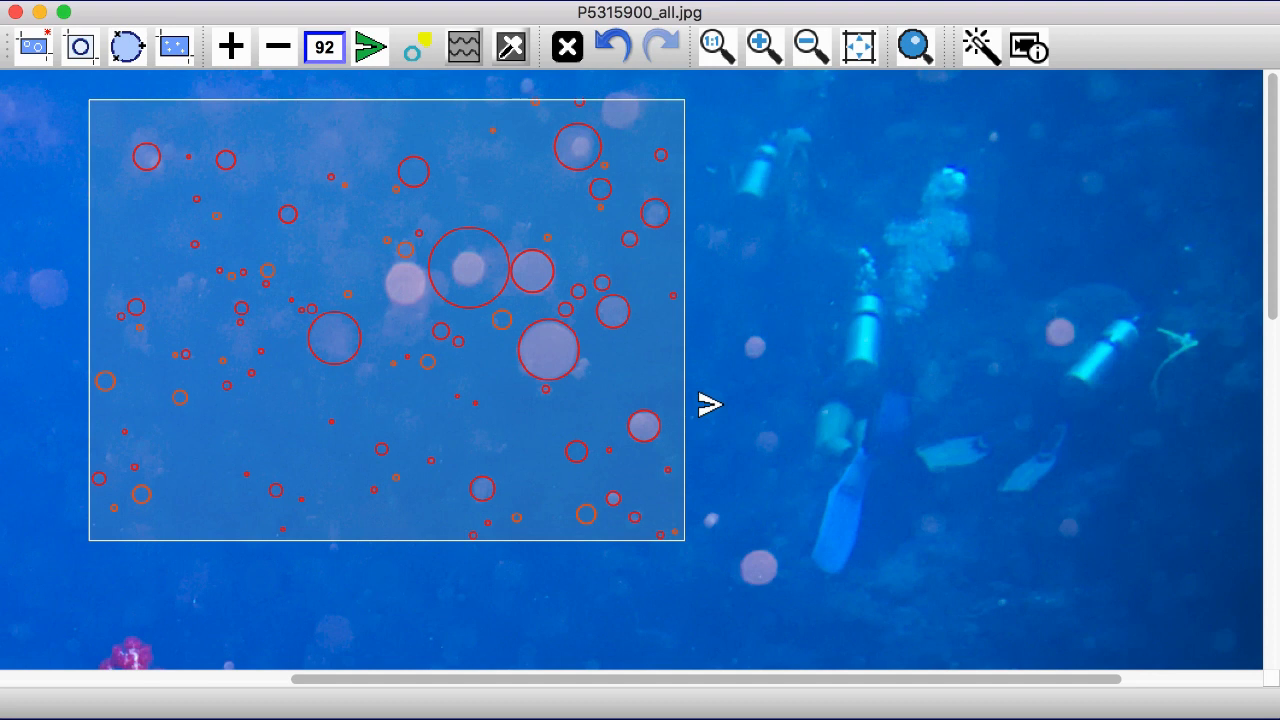
key("Delete")
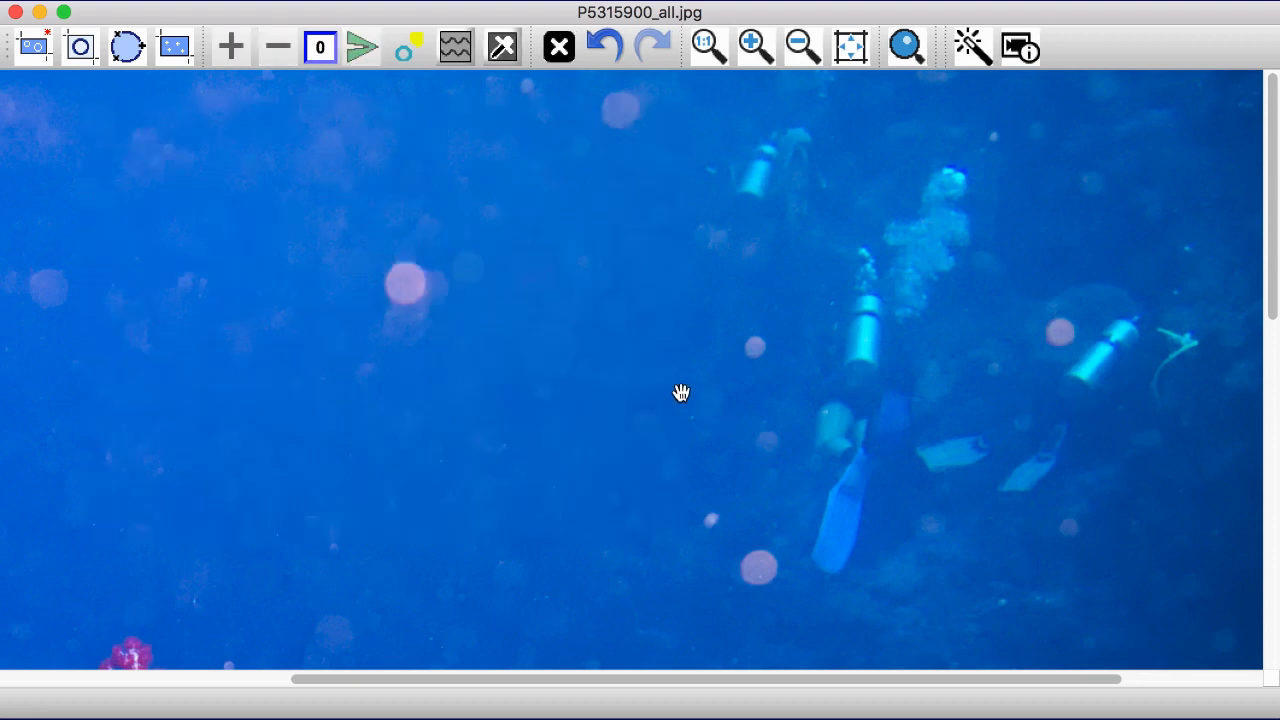
left_click_drag(284, 169, 508, 387)
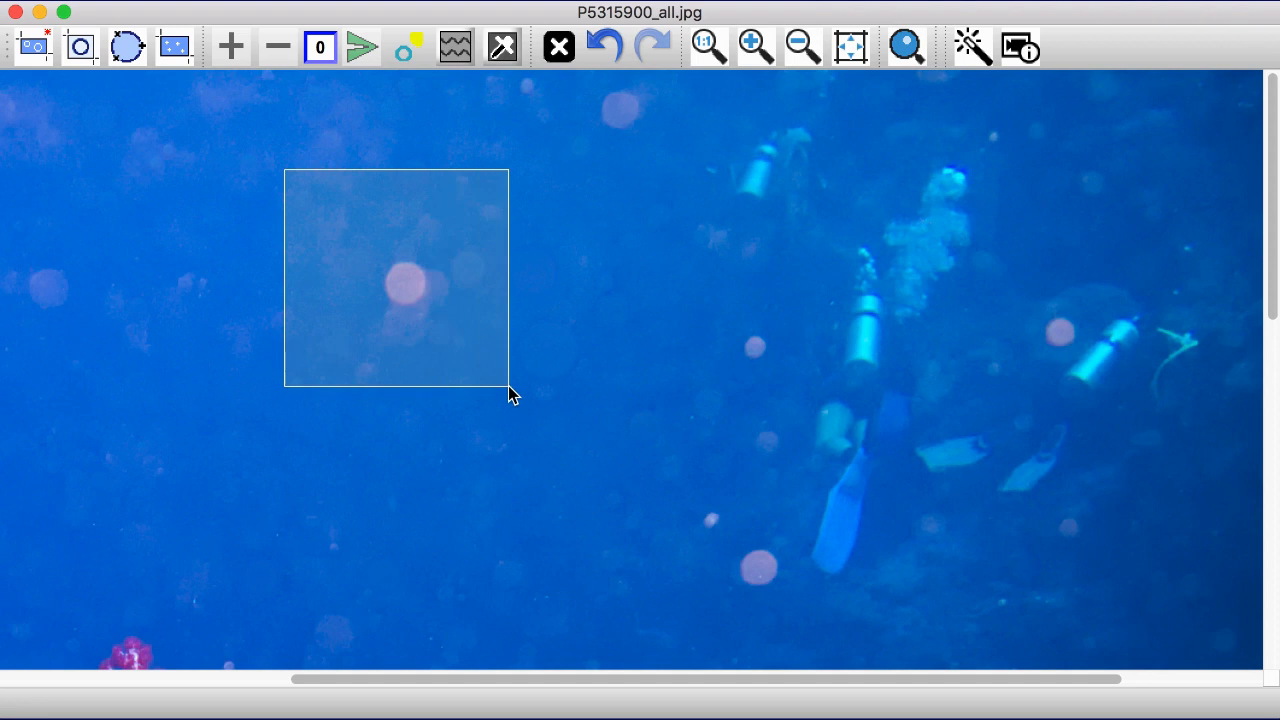
key("Delete")
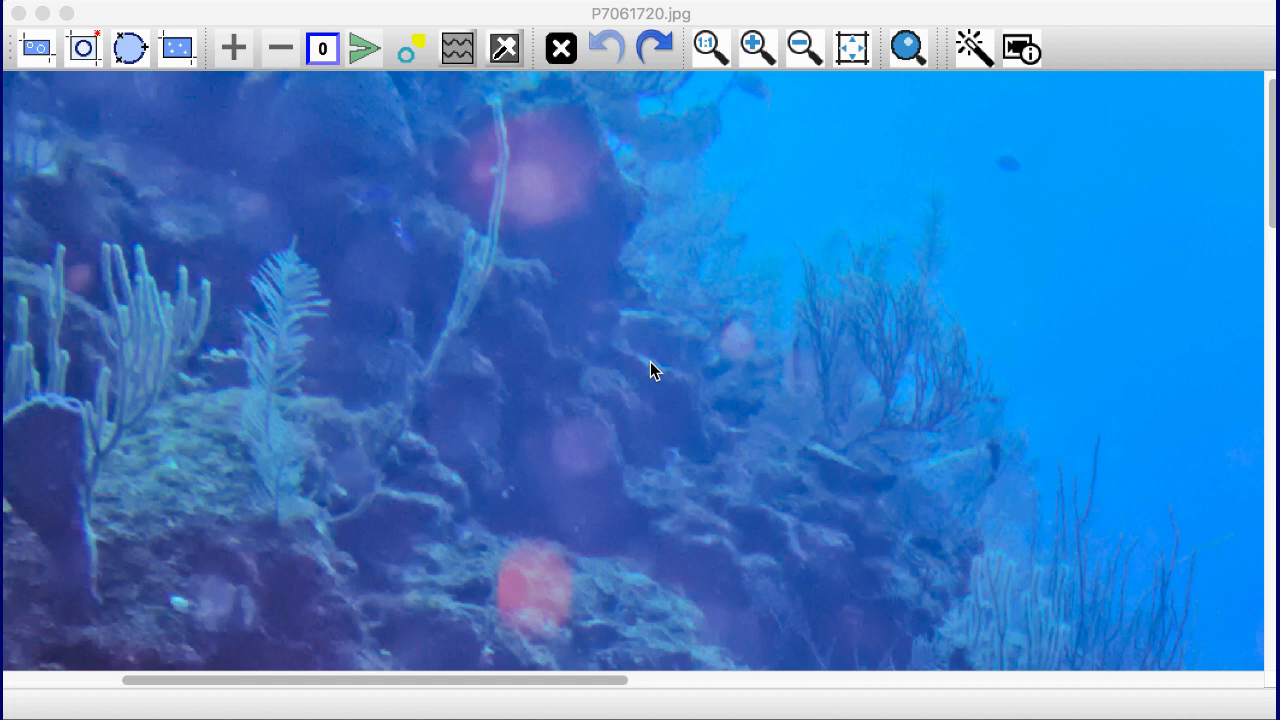
Remove the single pale spot beside the sea fan in P7061720.jpg using the single-circle selection mode
left_click(88, 52)
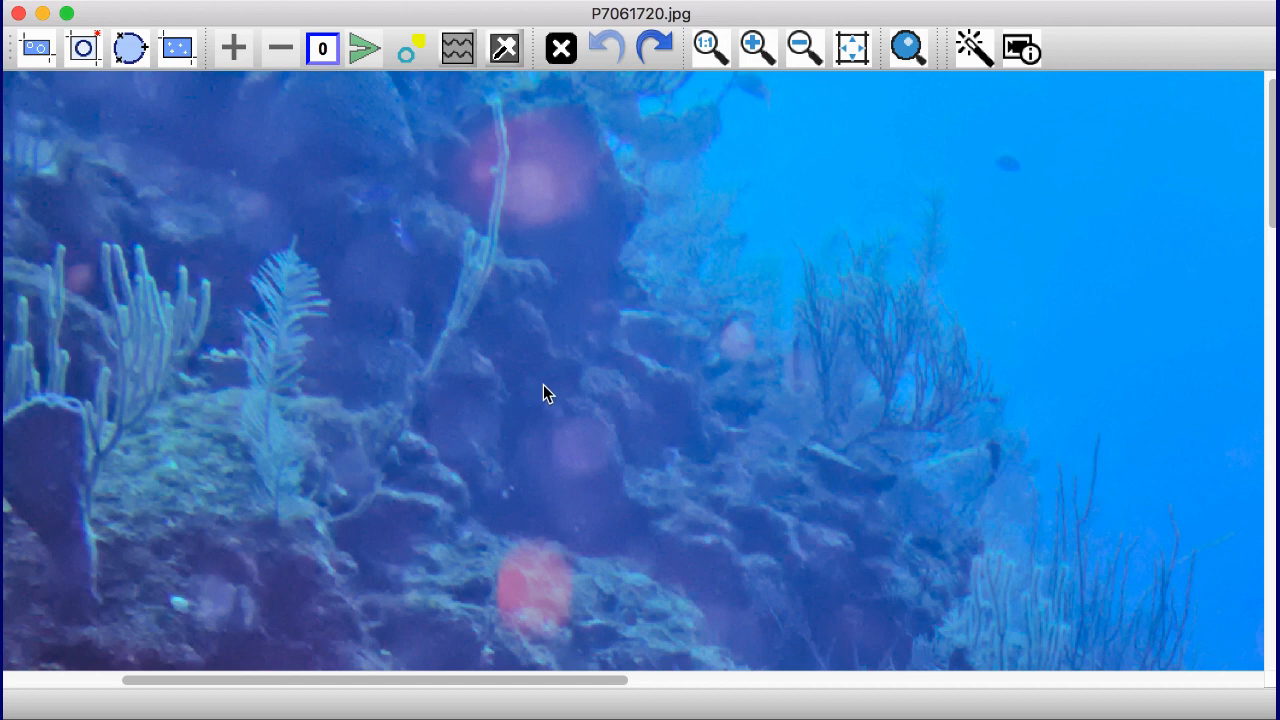
left_click_drag(699, 288, 774, 383)
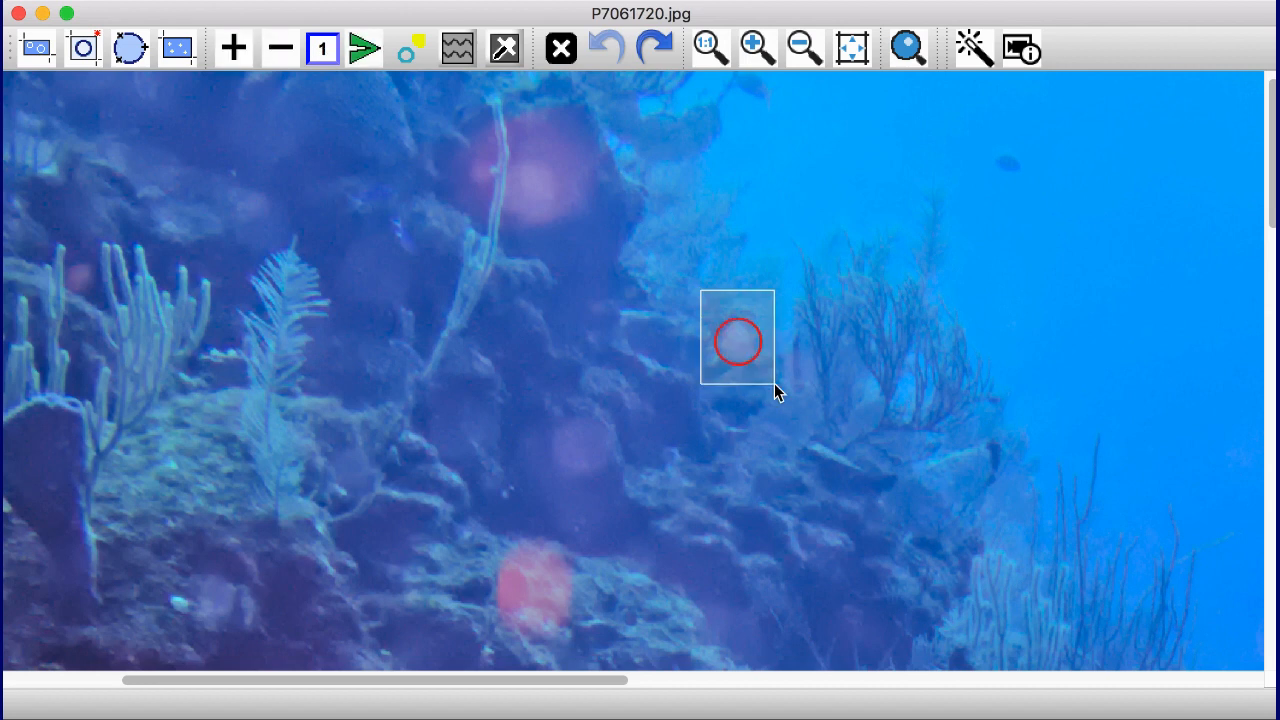
left_click(800, 338)
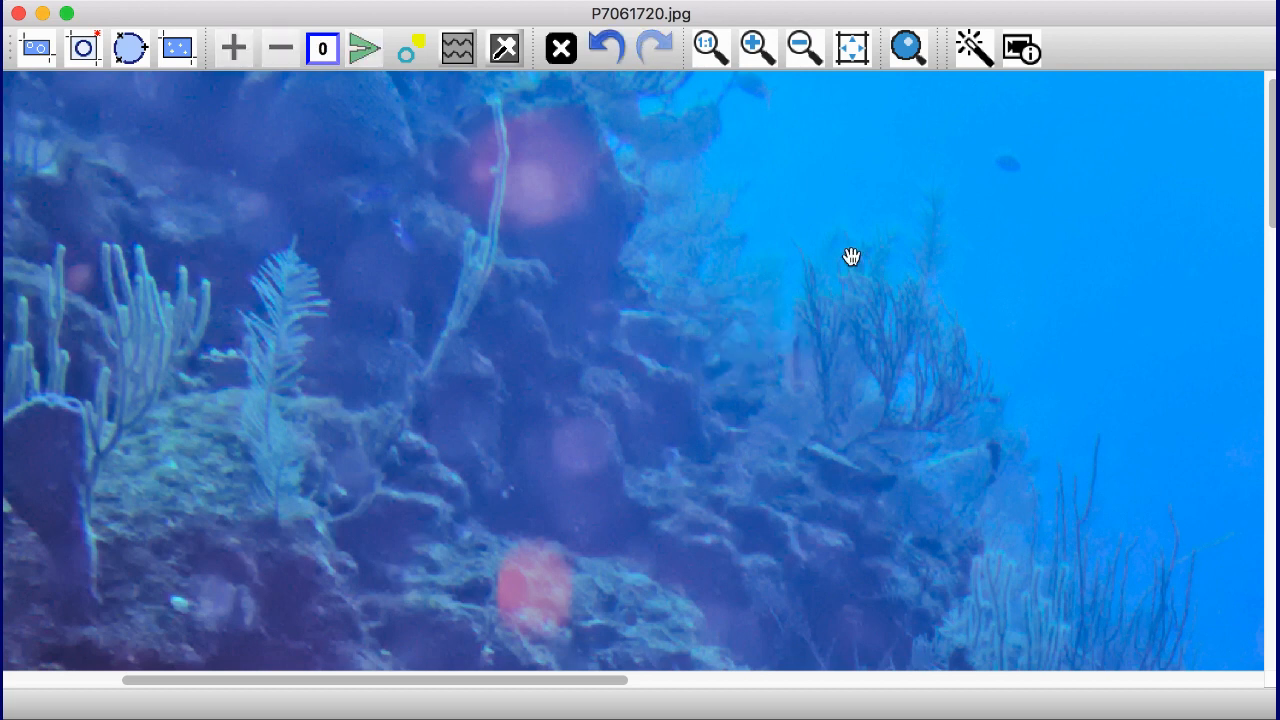
left_click_drag(775, 103, 899, 229)
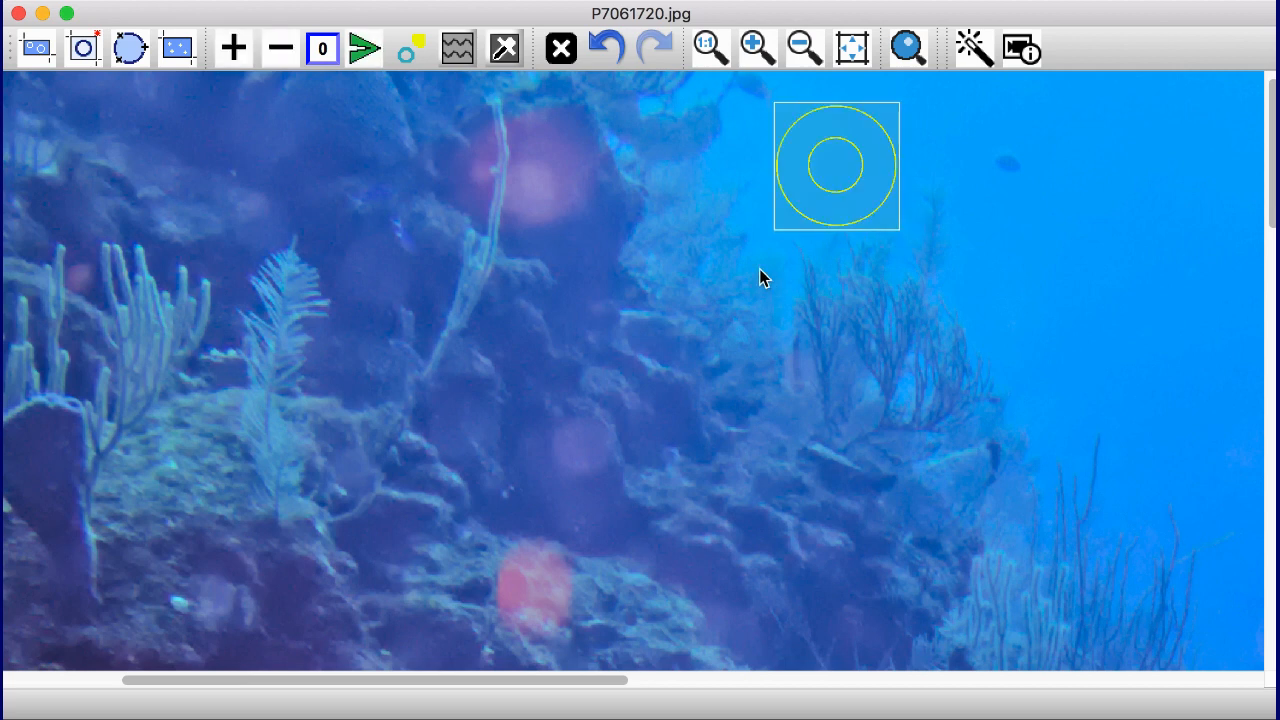
left_click(726, 160)
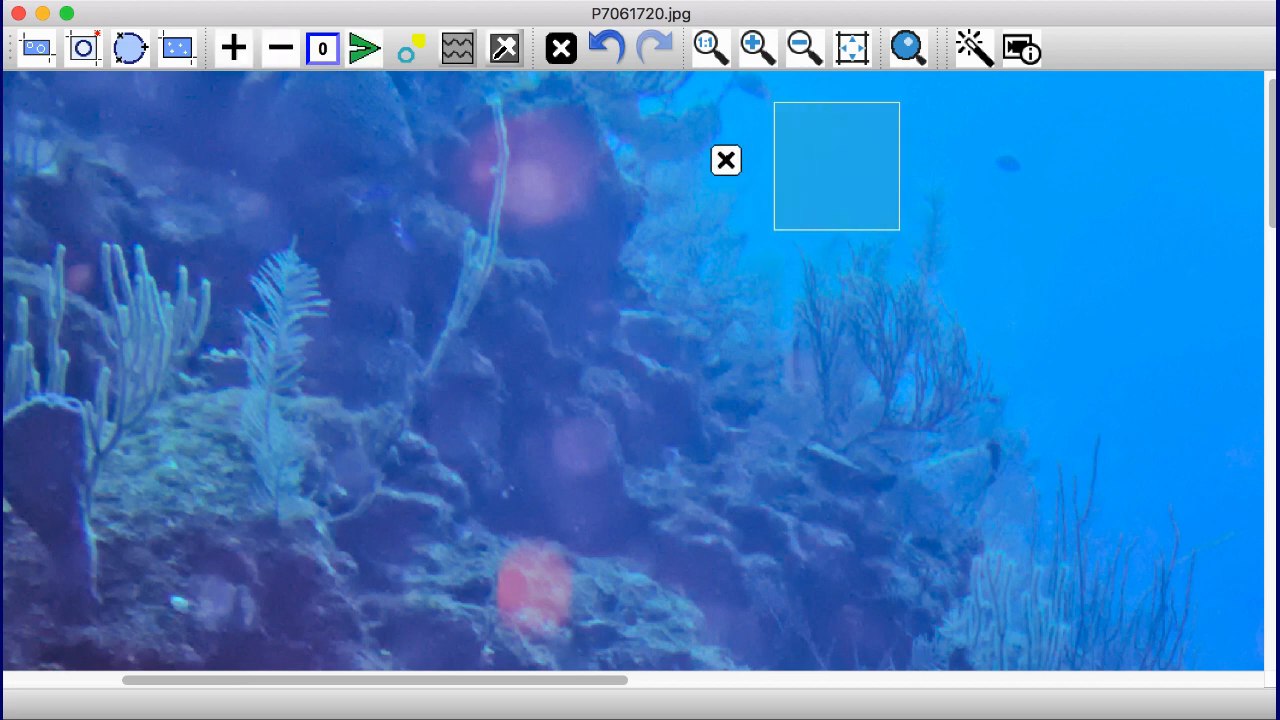
left_click(726, 160)
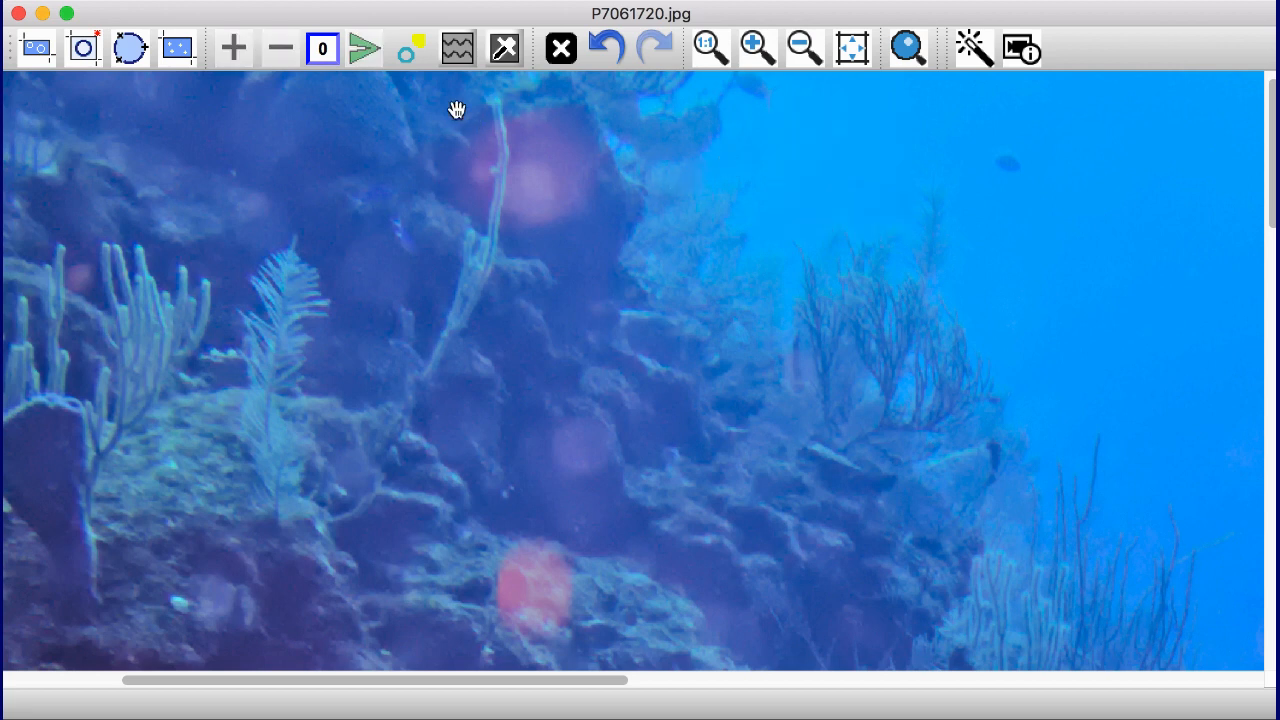
Remove the large reddish spot behind the tall sea whip and the fainter pink spot below it with separate rectangular selections
left_click_drag(419, 86, 652, 277)
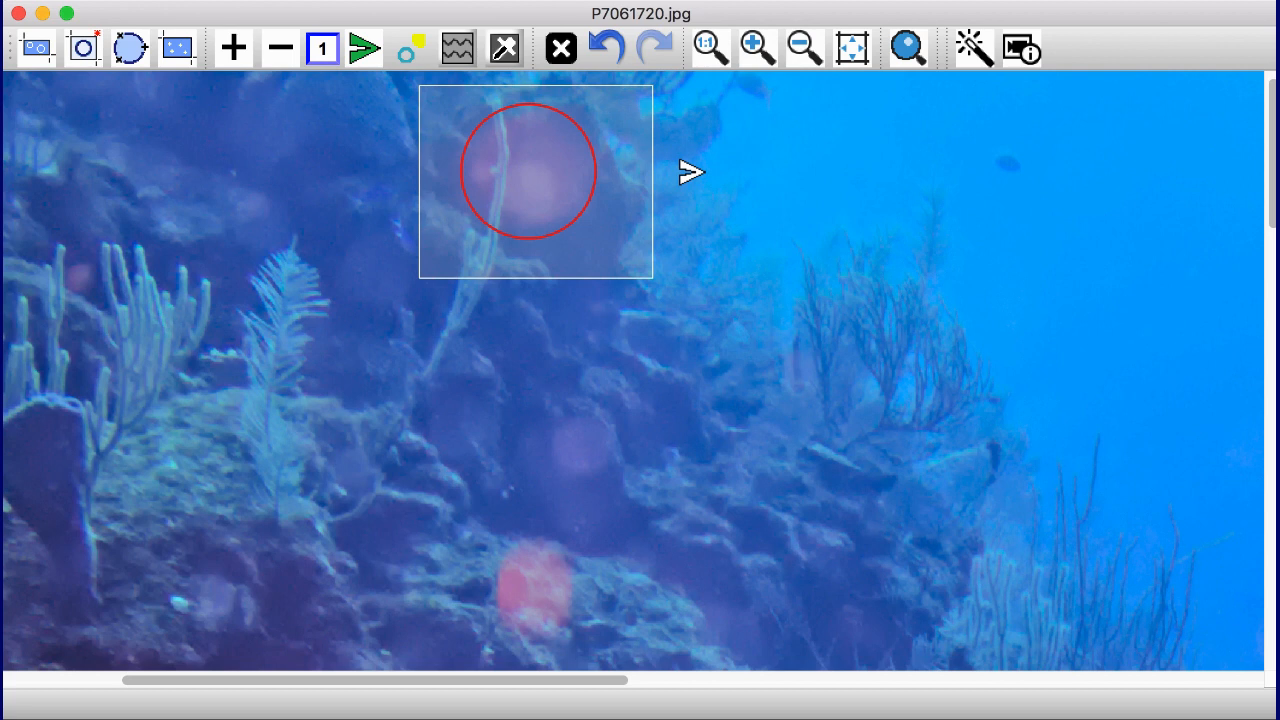
left_click(691, 172)
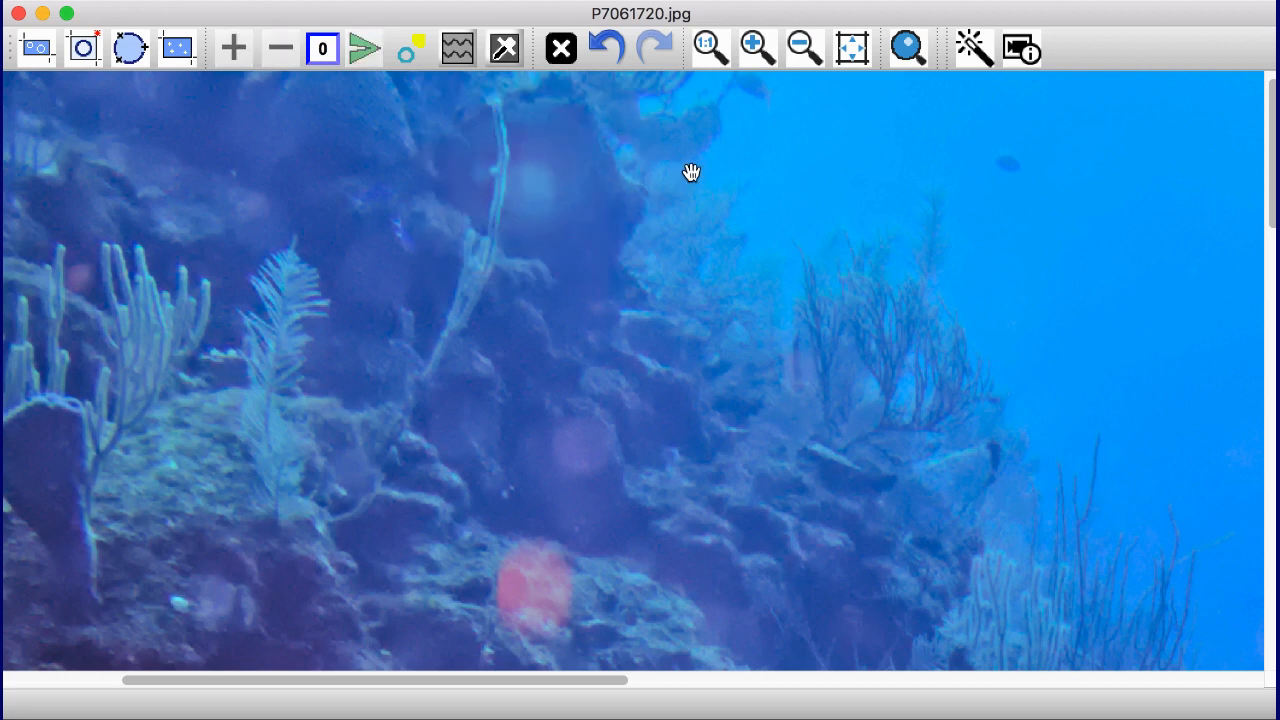
left_click_drag(532, 394, 636, 492)
left_click(659, 444)
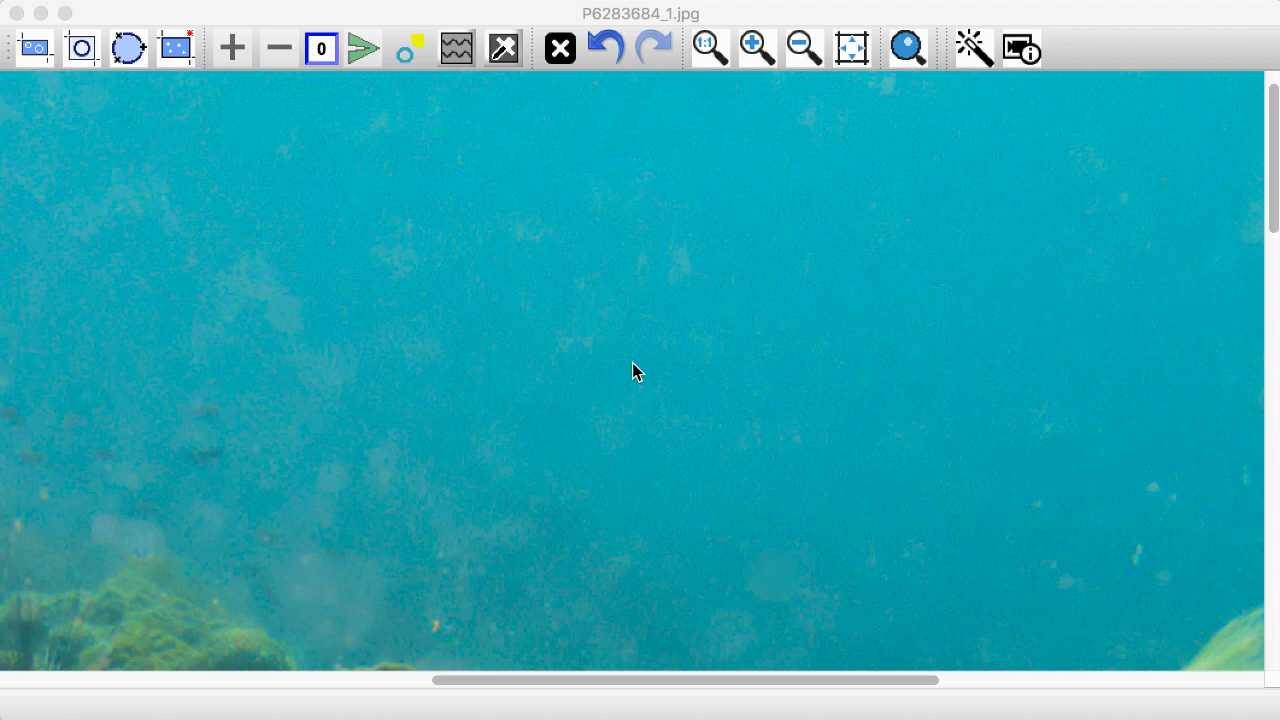
Use the small-speck selection mode to detect backscatter in two rectangles over the open water of P6283684_1.jpg, clearing each selection
left_click(177, 52)
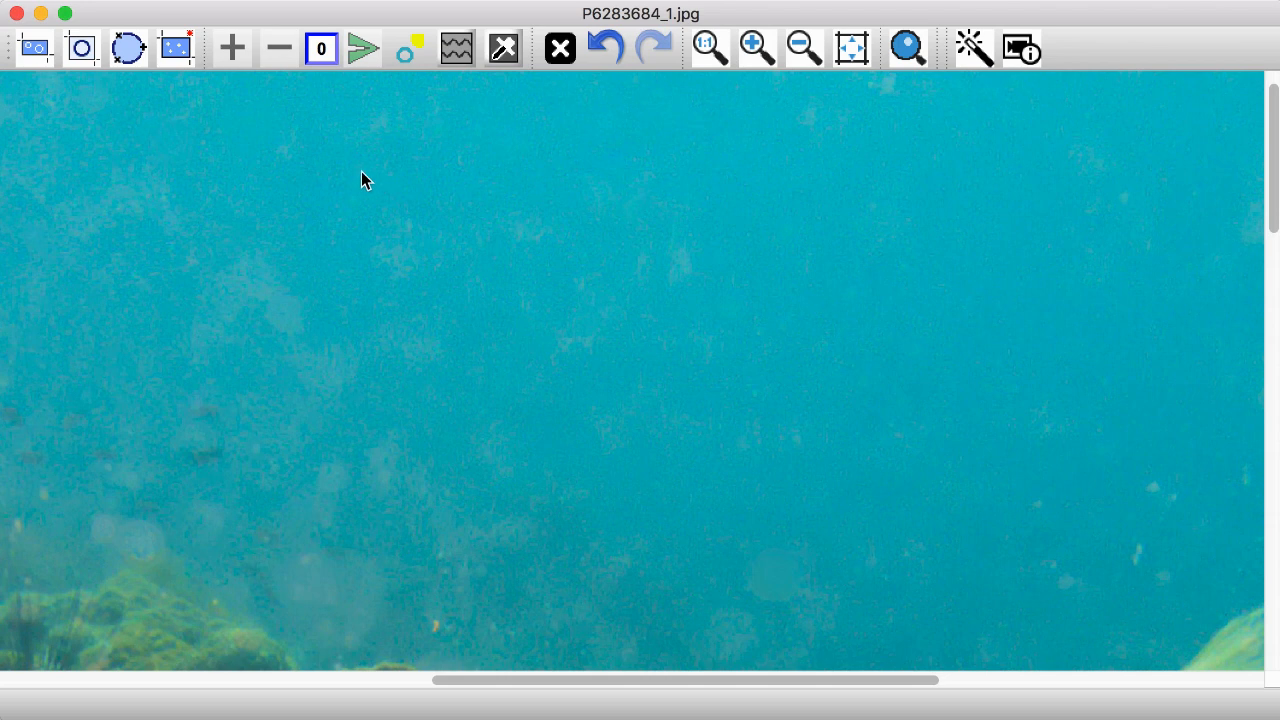
left_click_drag(358, 170, 869, 502)
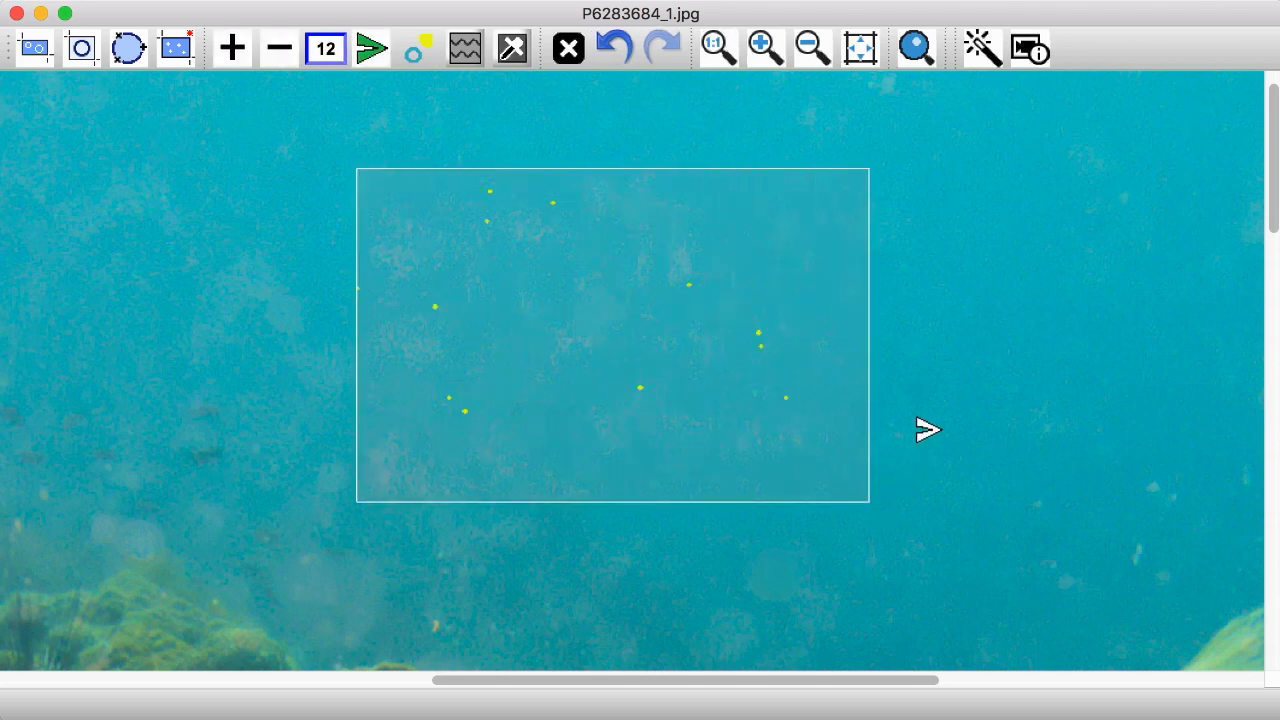
key("Escape")
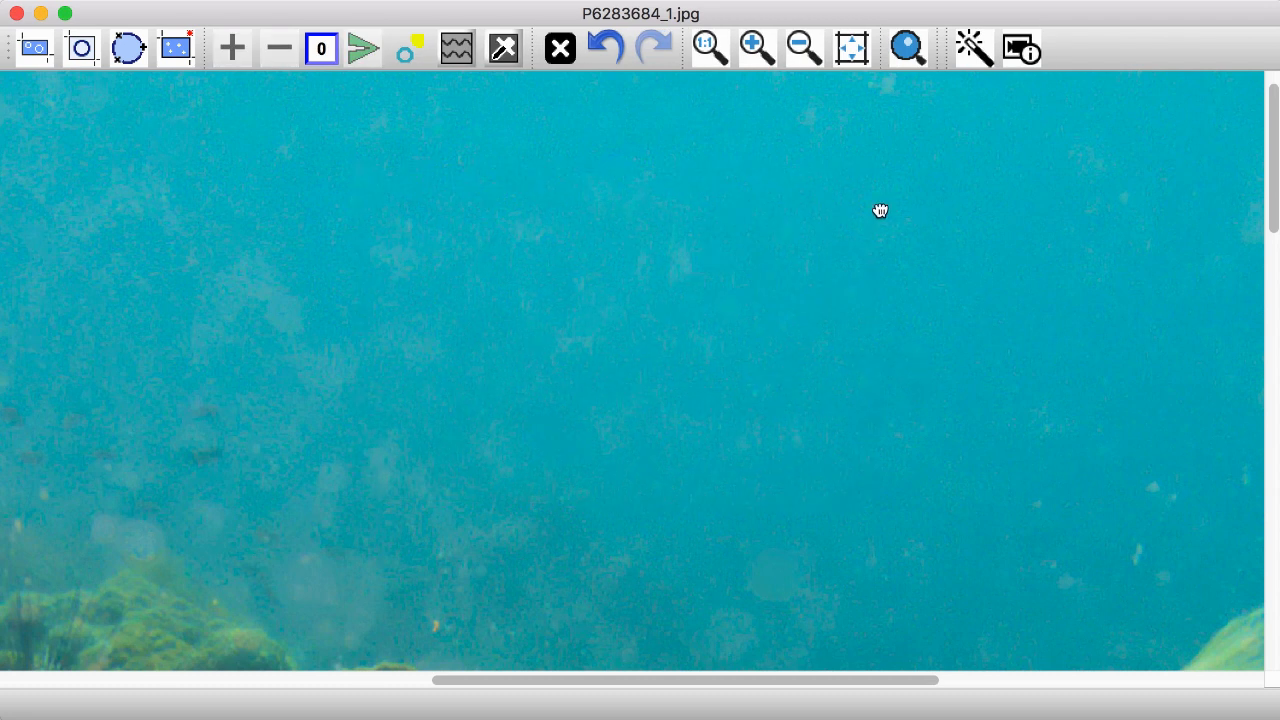
left_click_drag(800, 160, 1040, 516)
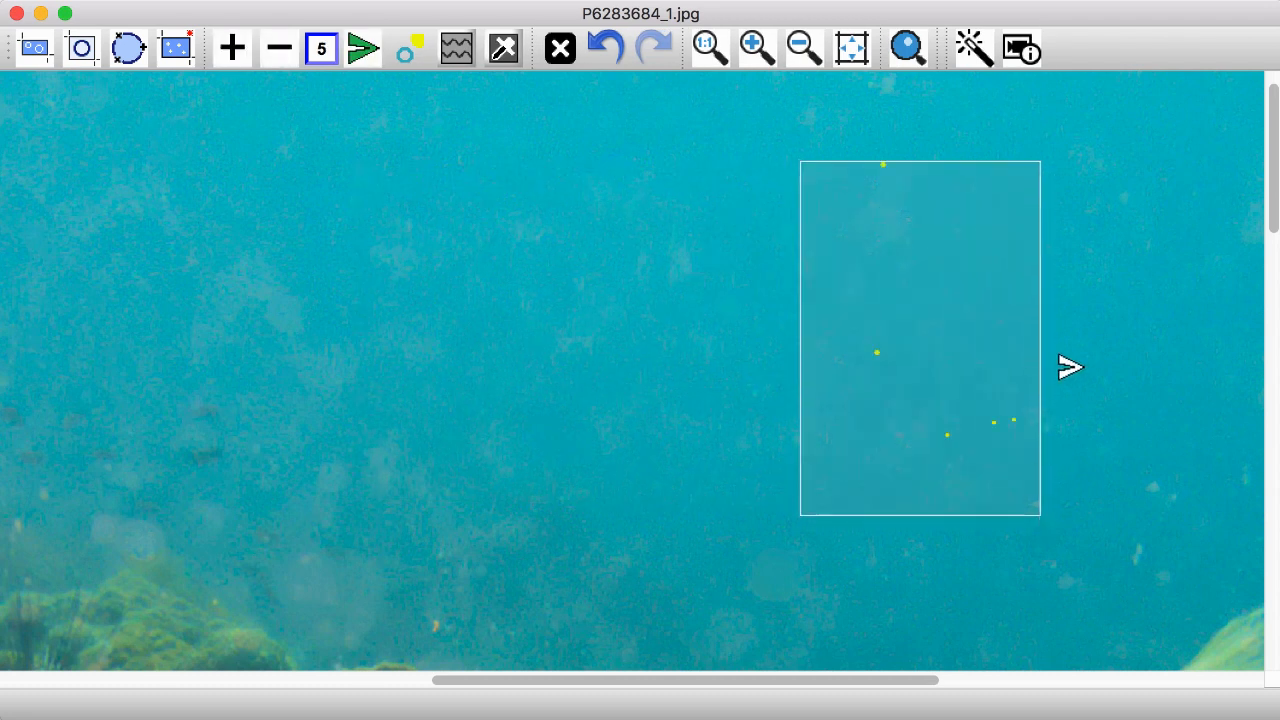
key("Escape")
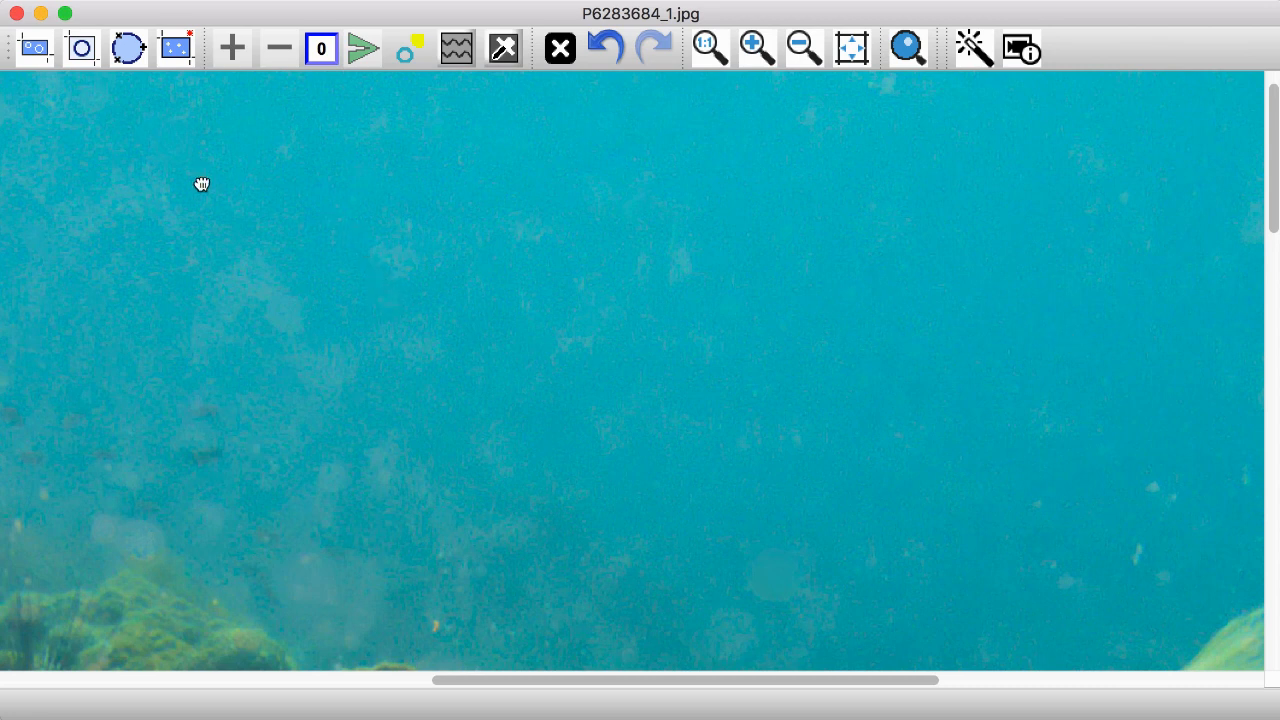
Remove the small specks detected in a wide rectangle across the upper open water of P6283684_1.jpg
left_click_drag(120, 150, 940, 388)
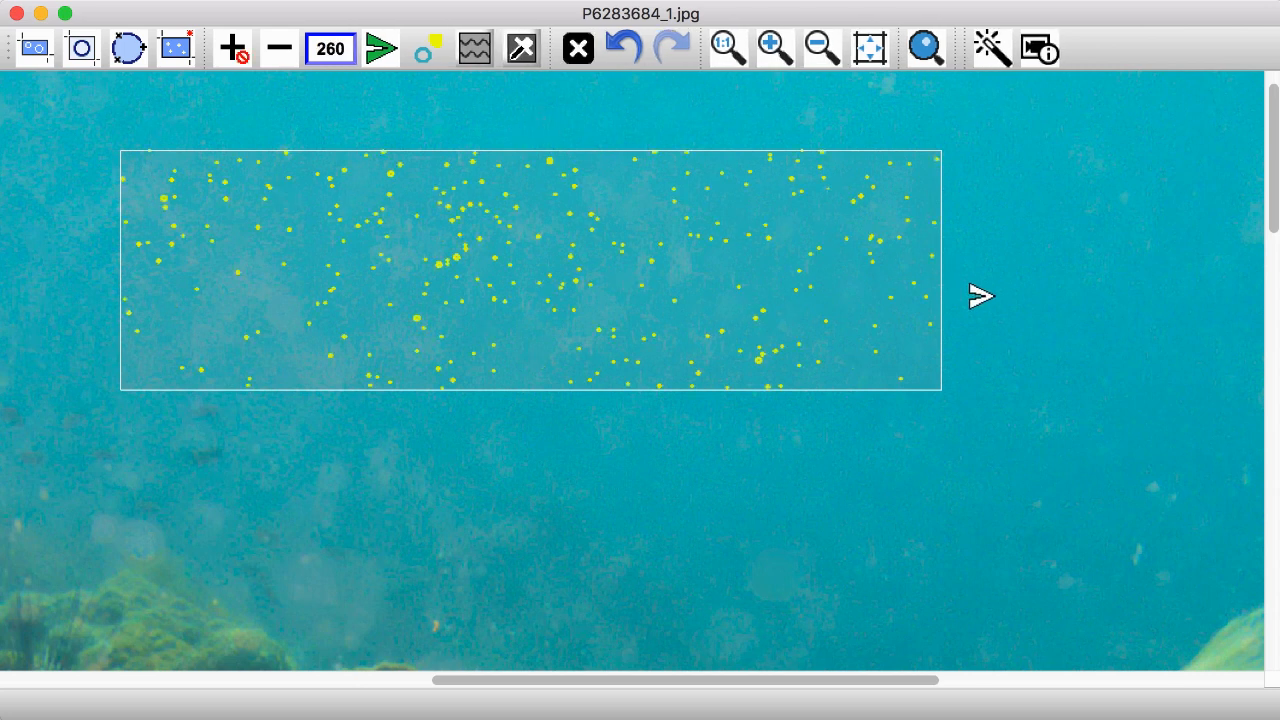
key("Delete")
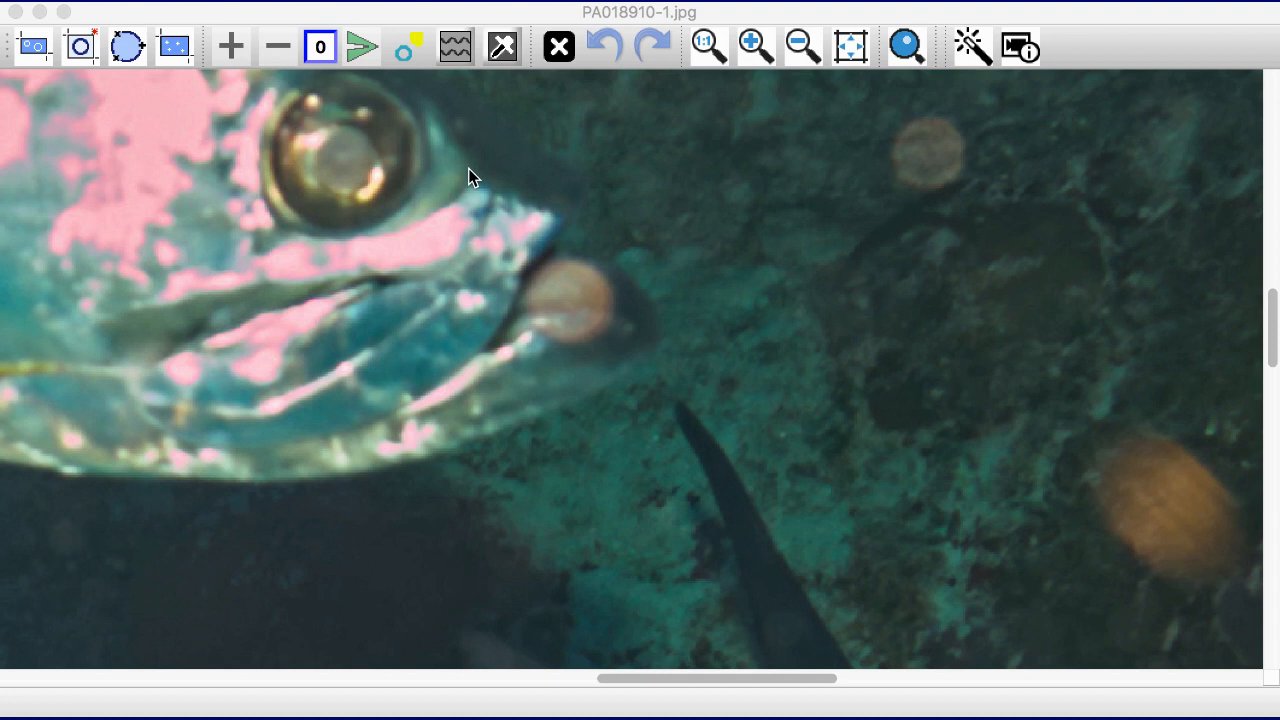
Mark the round spot over the fish's mouth in PA018910-1.jpg using the circle-by-edge-points selection mode, and remove it
left_click(128, 52)
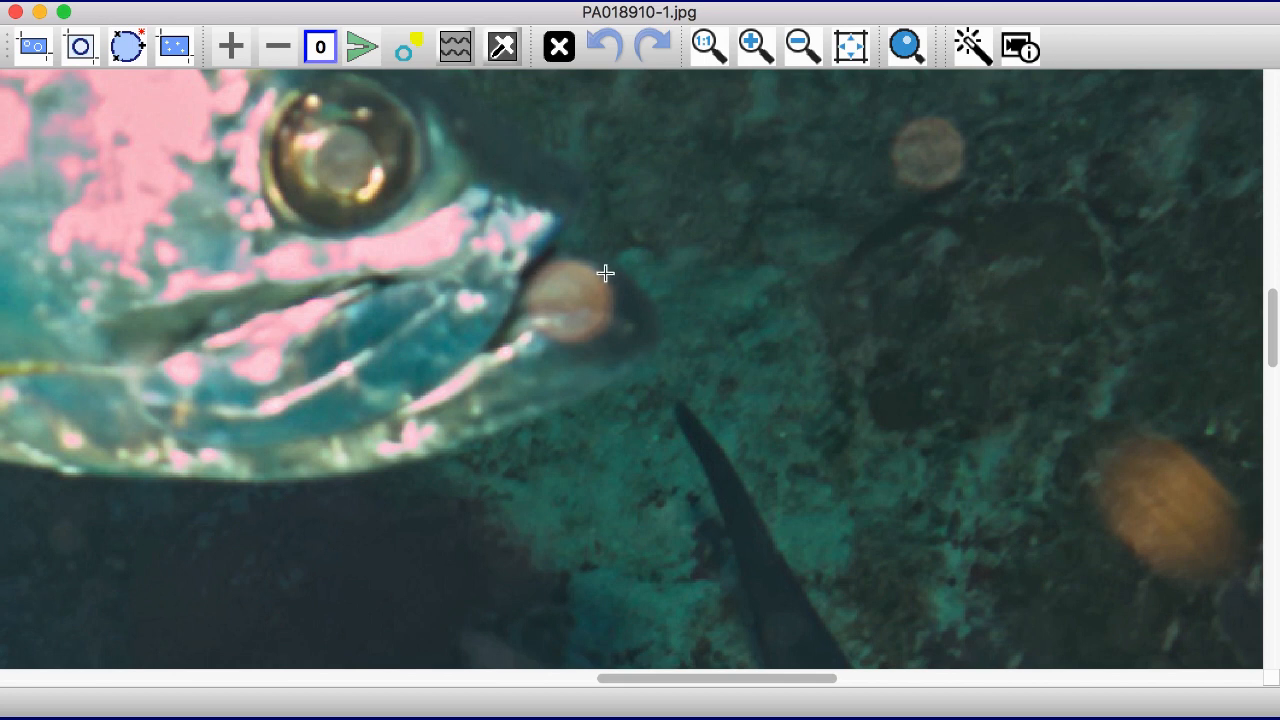
left_click(584, 345)
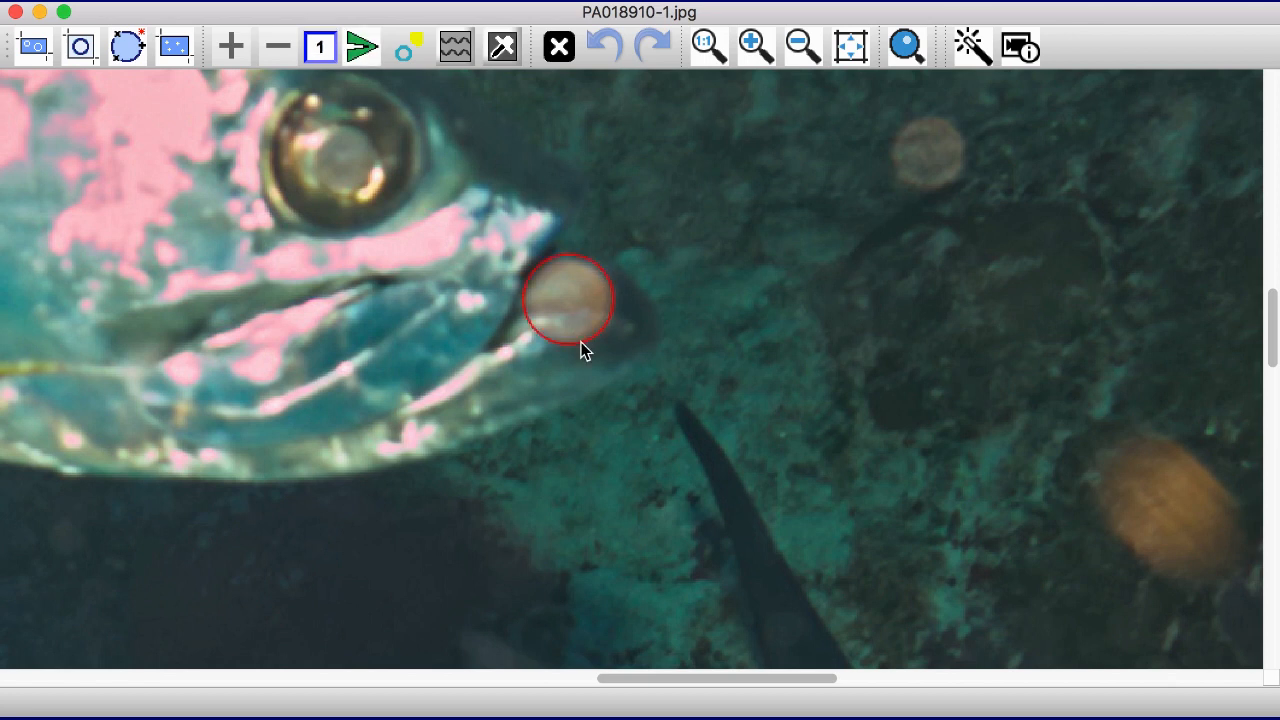
left_click(646, 297)
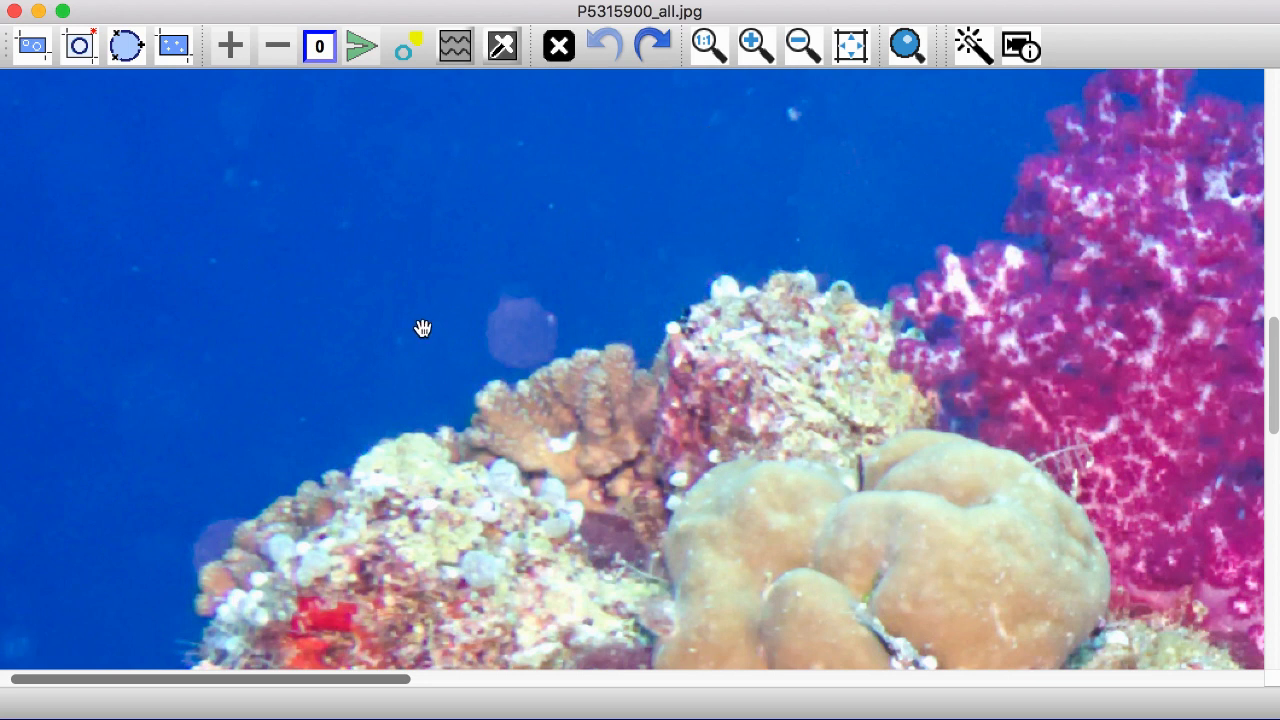
Try removing the purple spot above the coral in P5315900_all.jpg with a rectangular selection, and undo the removal
left_click_drag(456, 263, 590, 396)
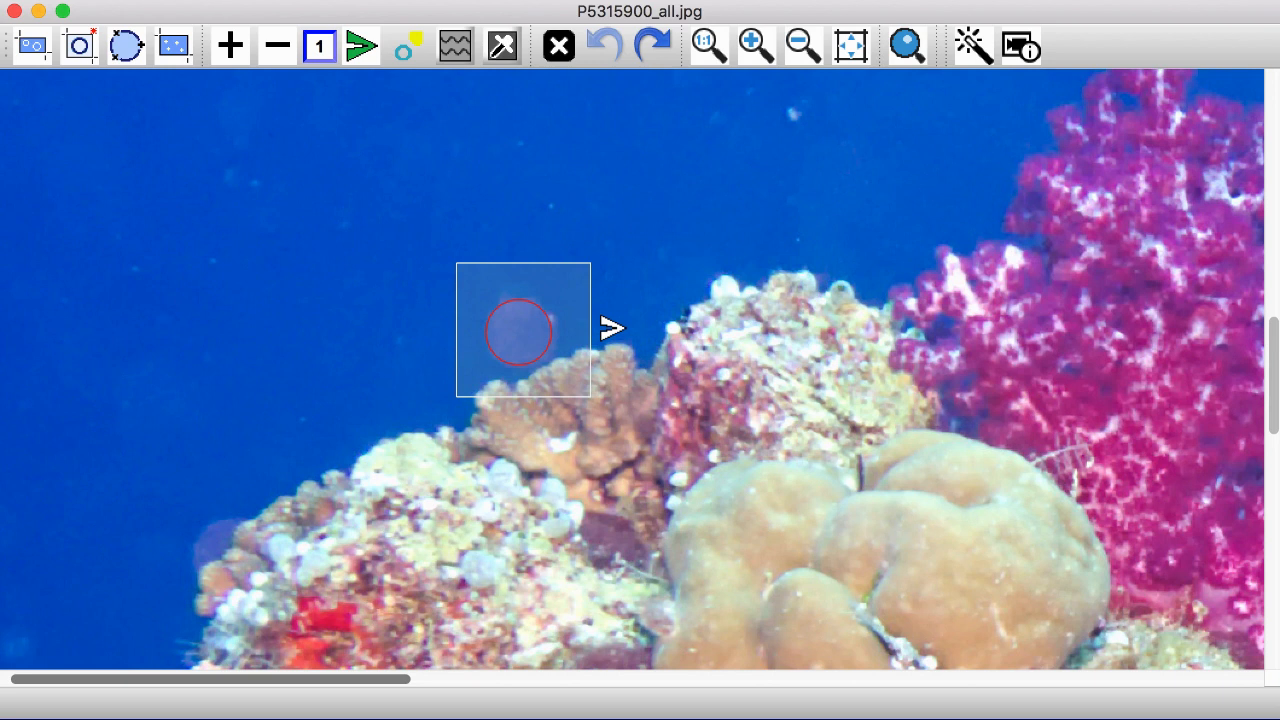
left_click(612, 329)
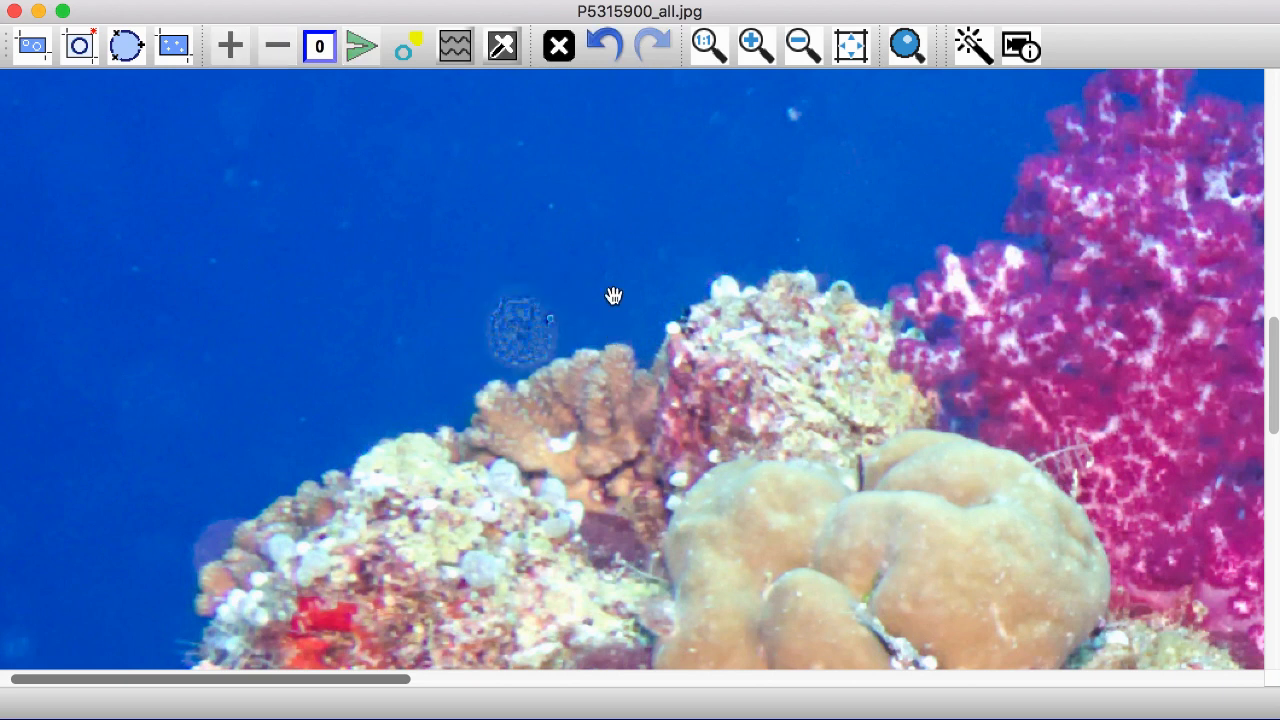
left_click(613, 50)
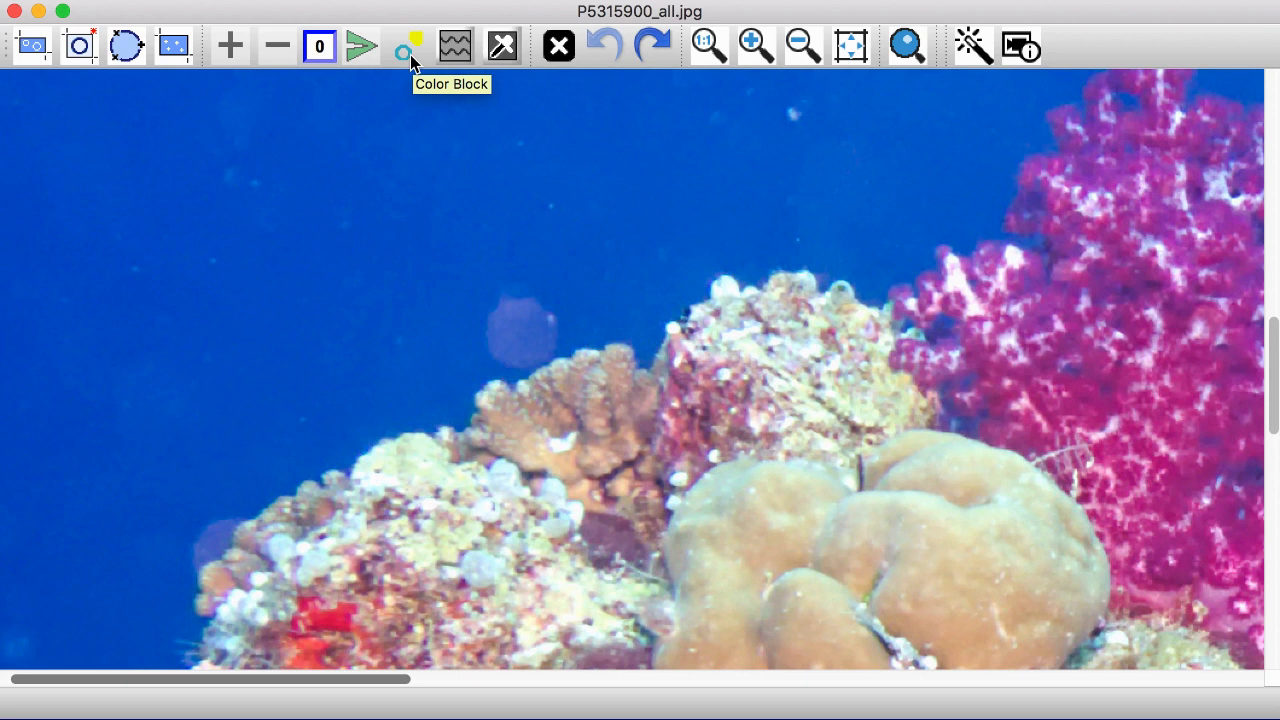
Switch on Color Block and remove the purple spot above the coral in P5315900_all.jpg with a new rectangular selection
left_click(408, 50)
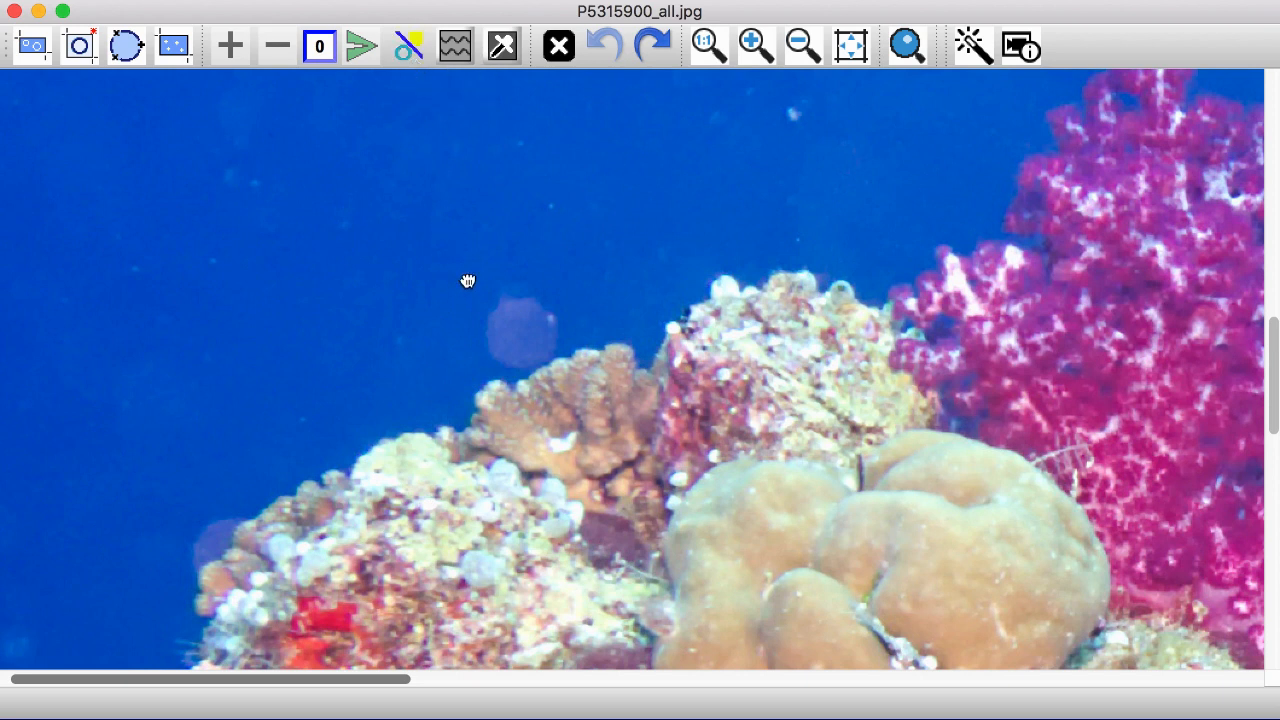
left_click_drag(504, 318, 574, 397)
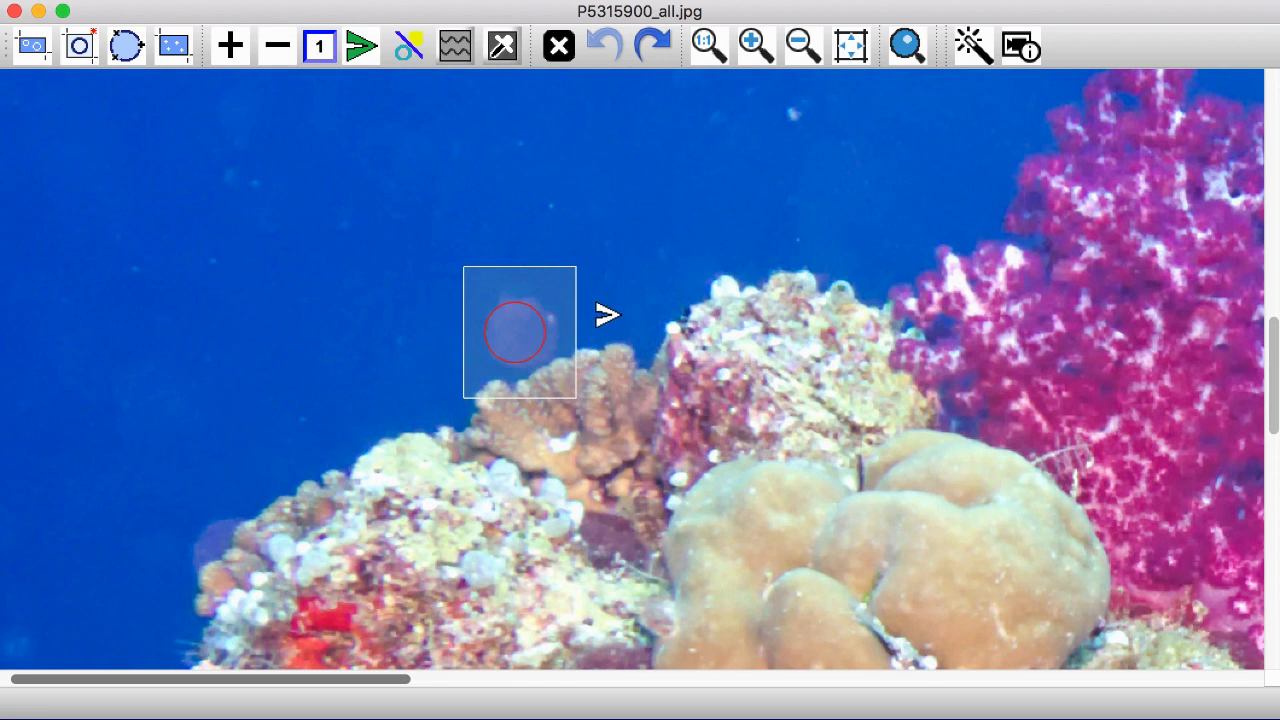
key("Delete")
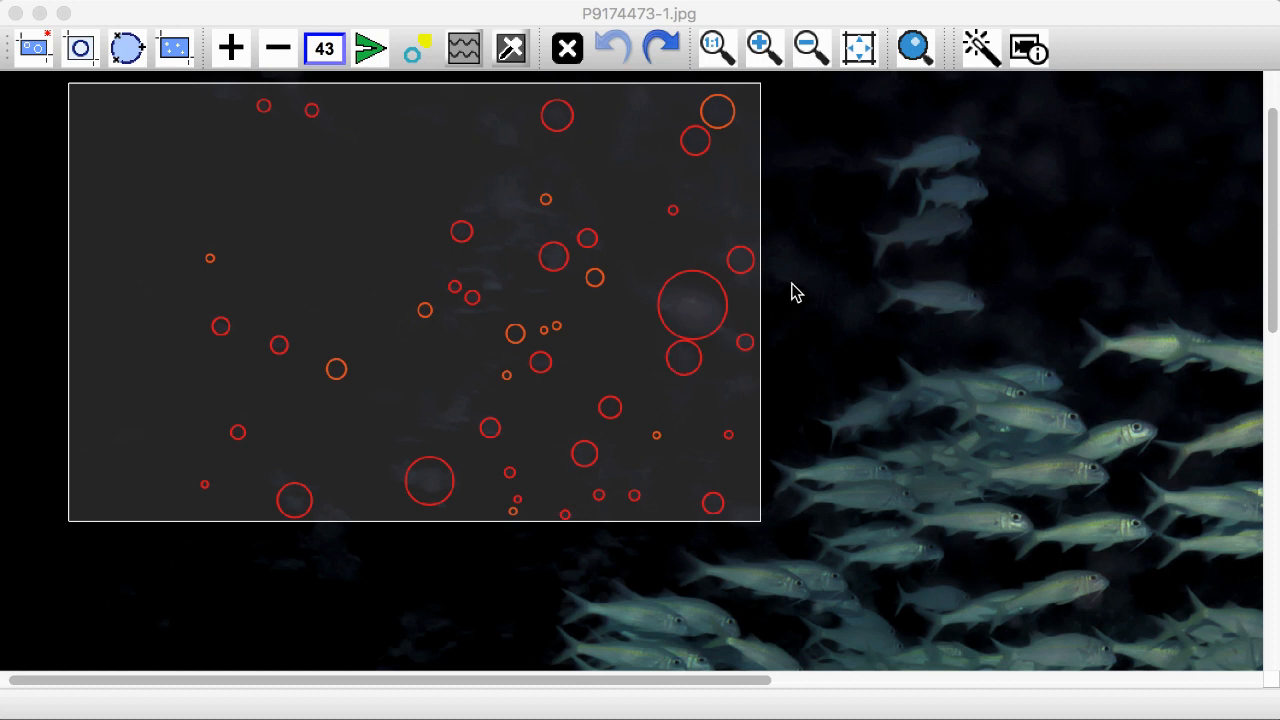
Enable the wave-pattern processing option and remove the backscatter in the large selection and two smaller rectangles over the dark water of P9174473-1.jpg
left_click(465, 58)
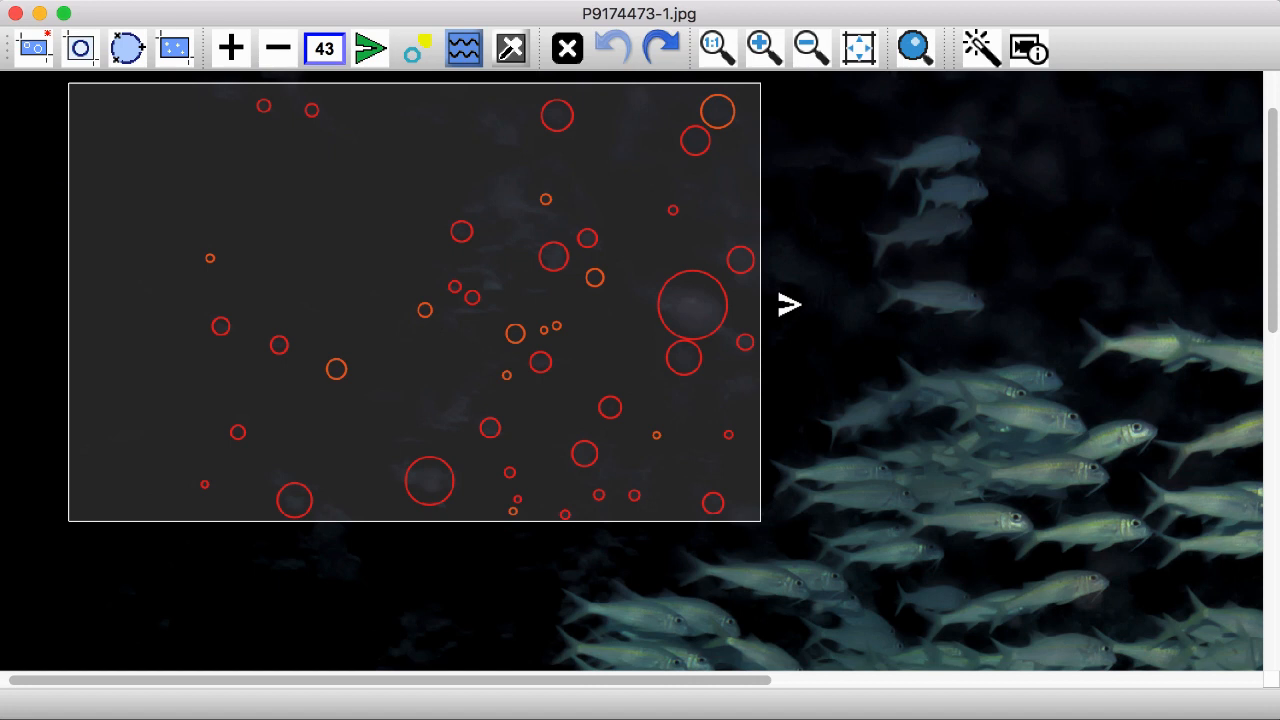
left_click(790, 305)
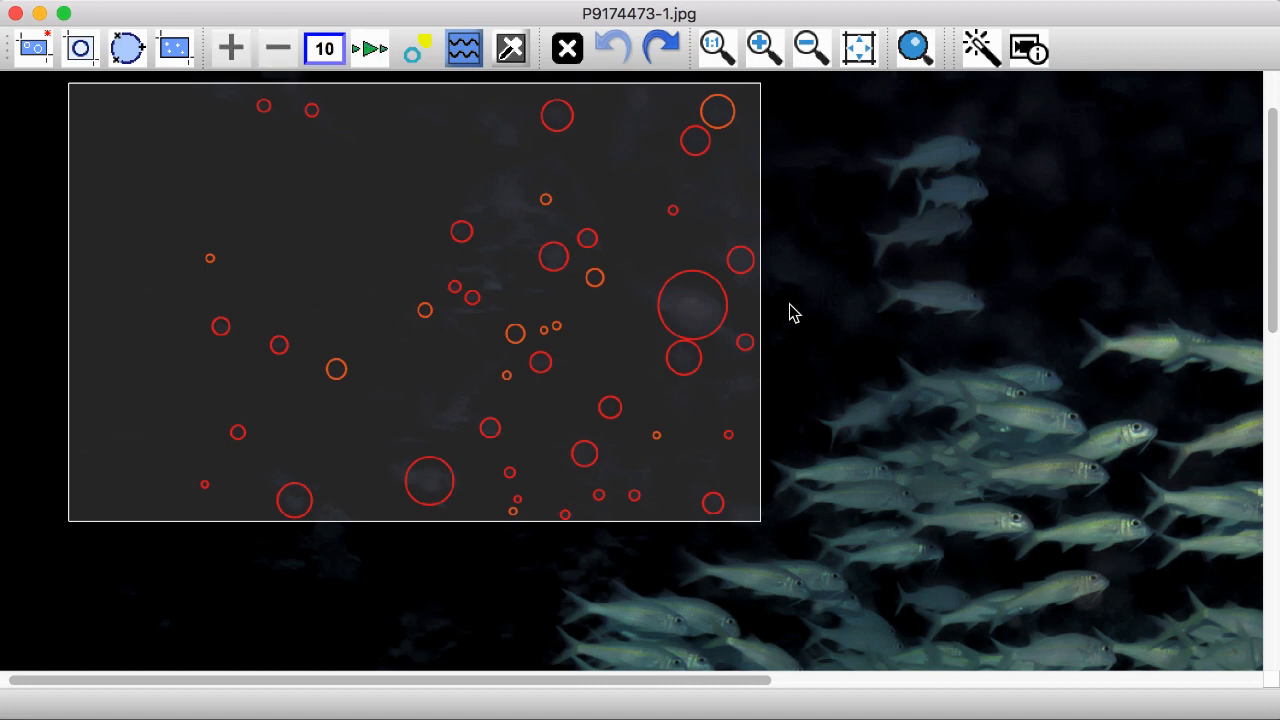
left_click_drag(400, 102, 774, 405)
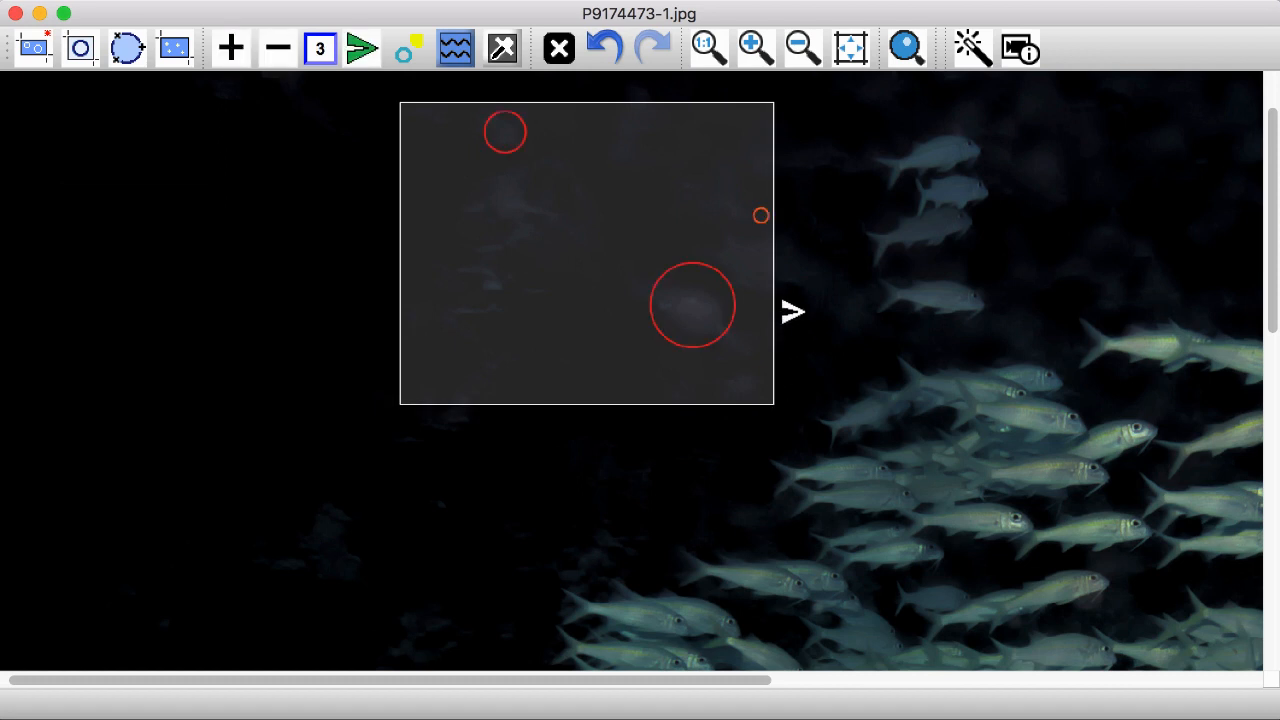
left_click(798, 309)
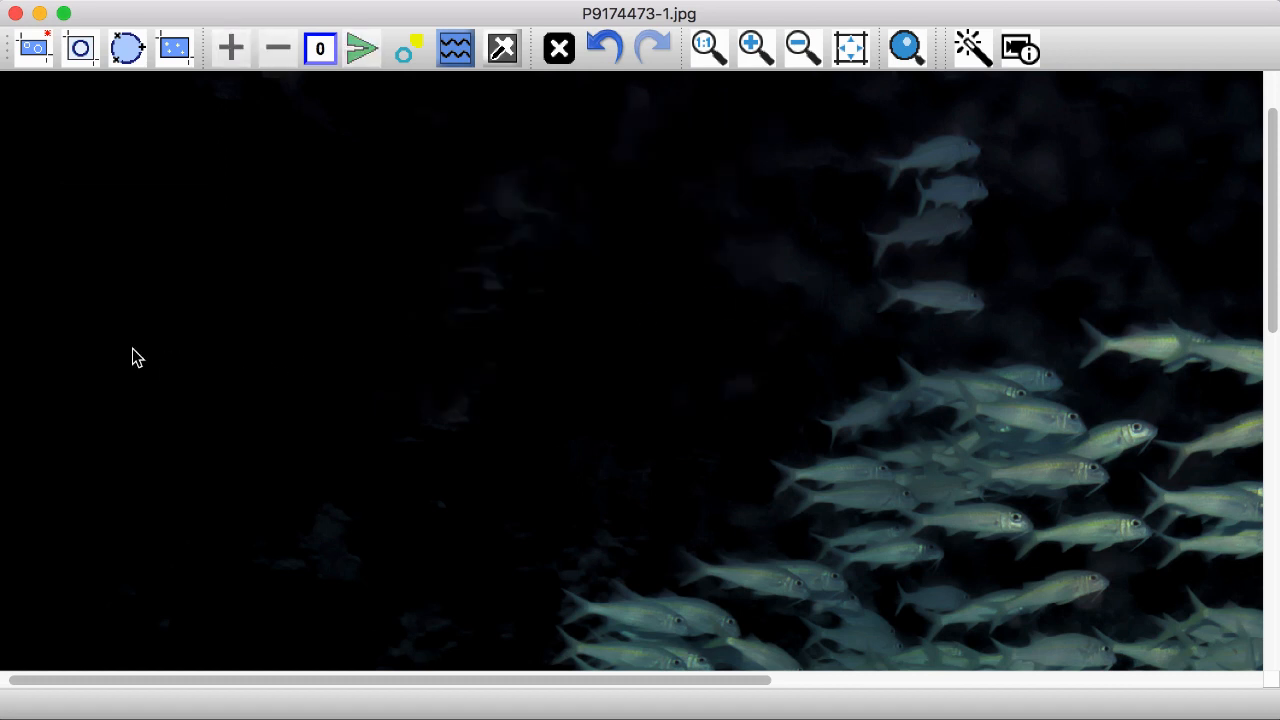
left_click_drag(150, 384, 441, 627)
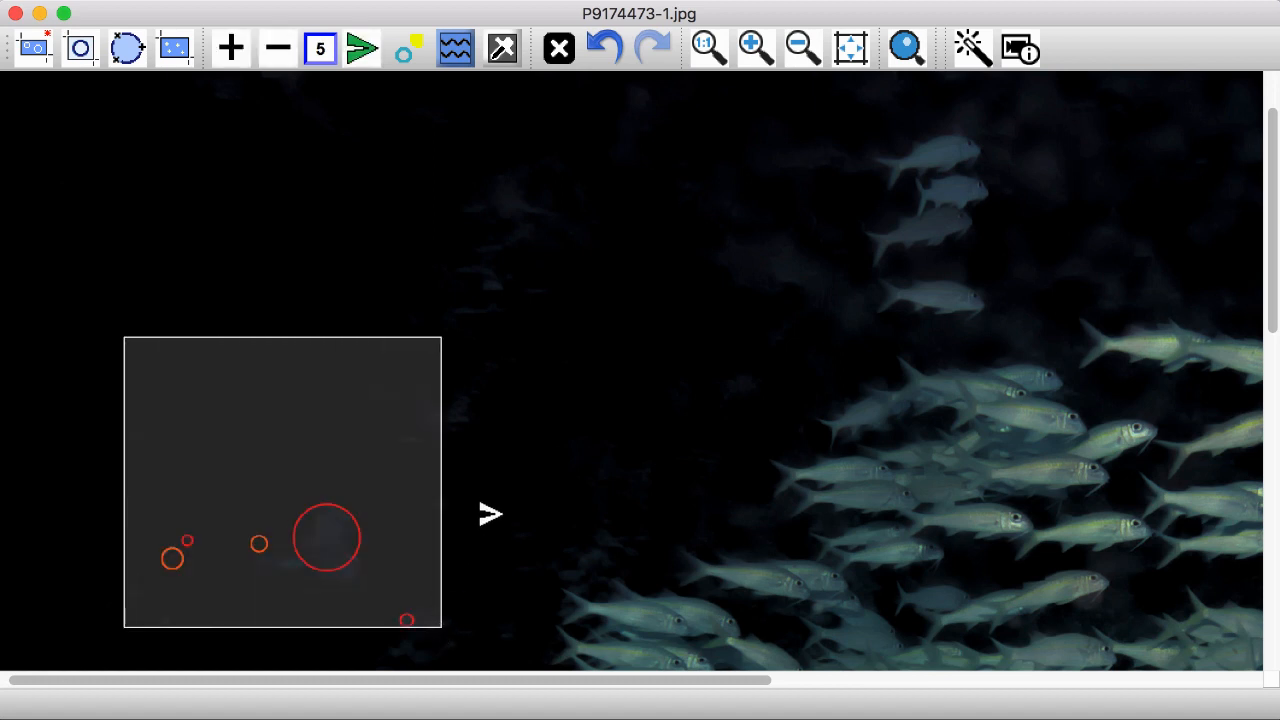
left_click(507, 482)
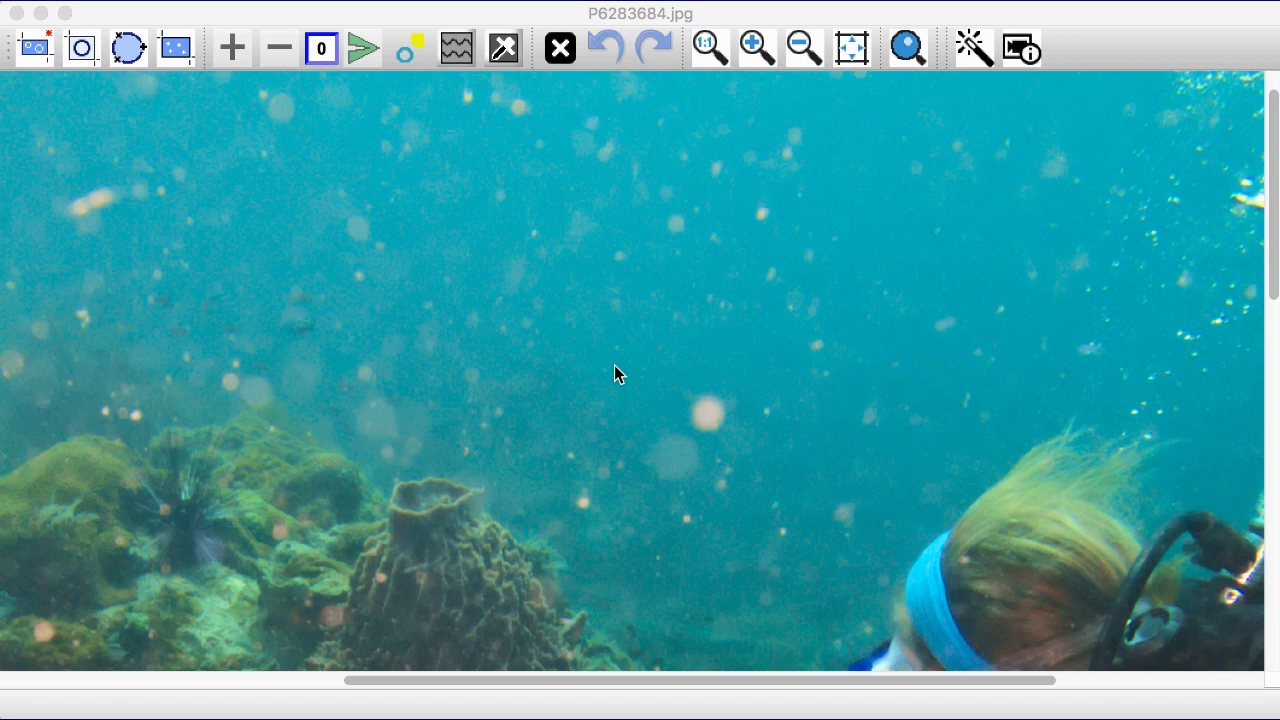
Select a wide rectangle of open water above the sponge in P6283684.jpg, raise the detection level repeatedly, and remove the detected backscatter
left_click_drag(346, 109, 913, 456)
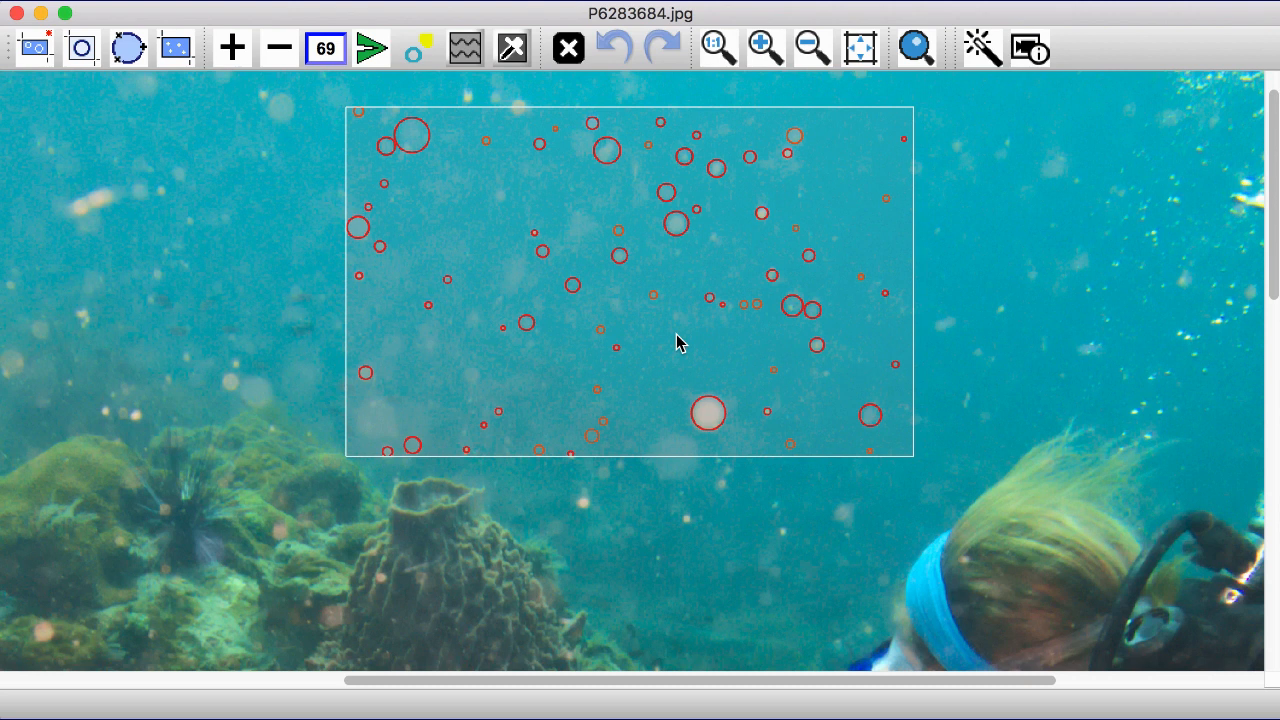
left_click(231, 50)
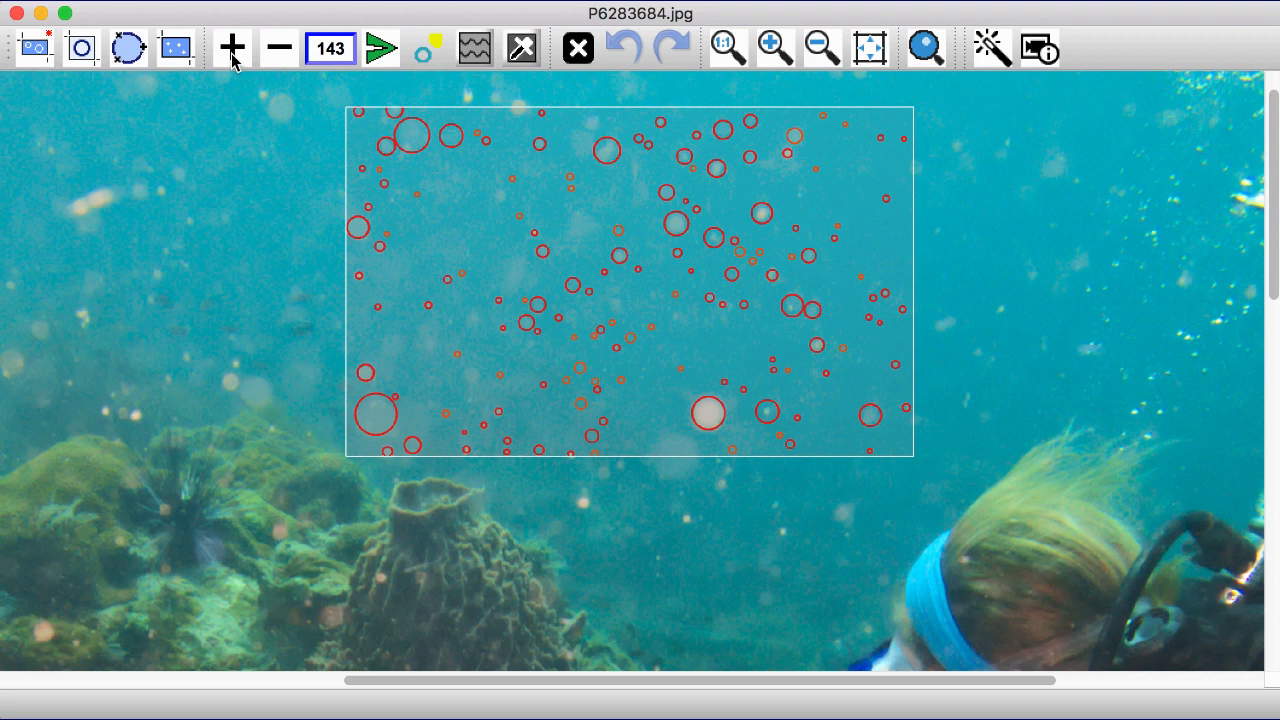
left_click(232, 52)
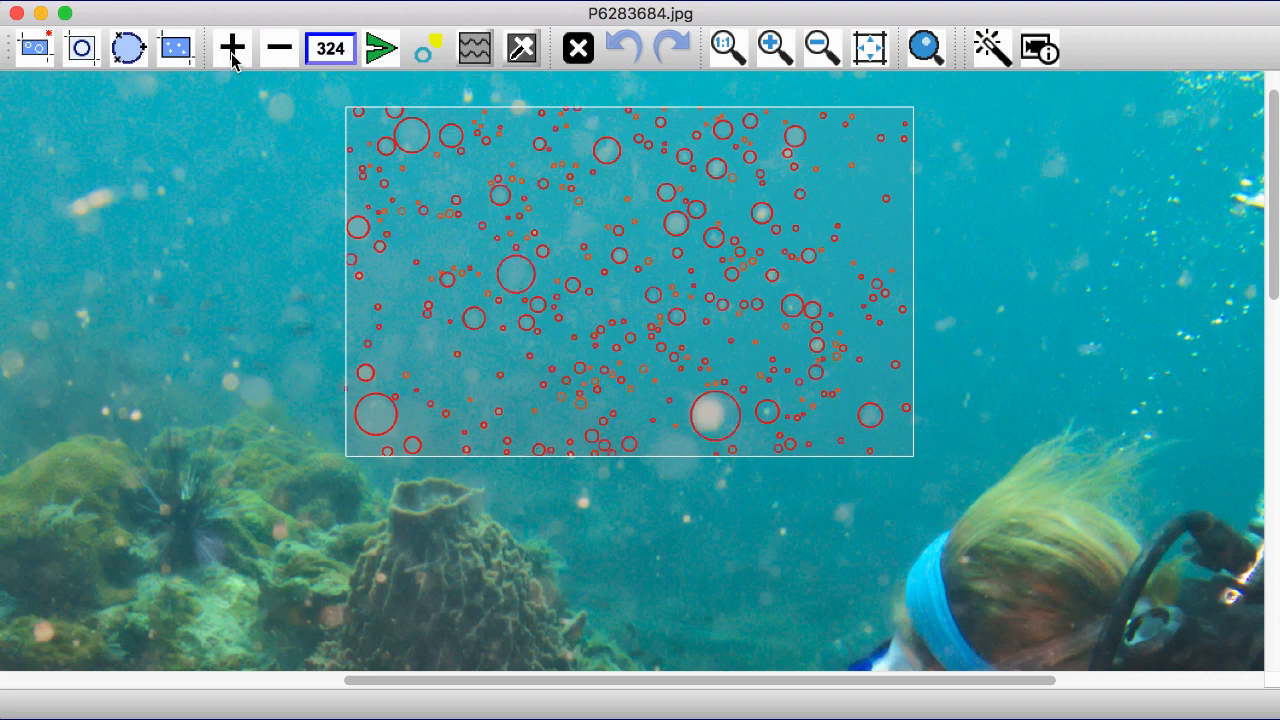
left_click(231, 55)
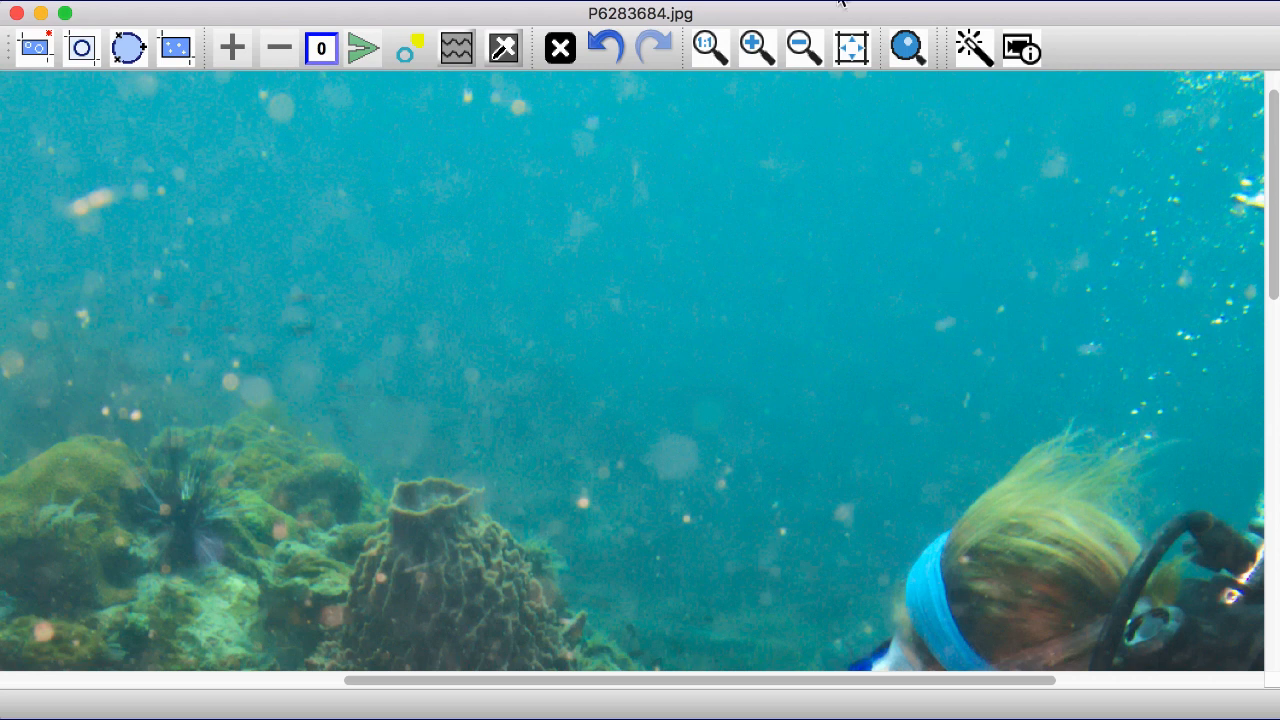
Detect backscatter in a smaller rectangle of open water above the diver's head, and clear the selection
left_click_drag(844, 130, 1037, 340)
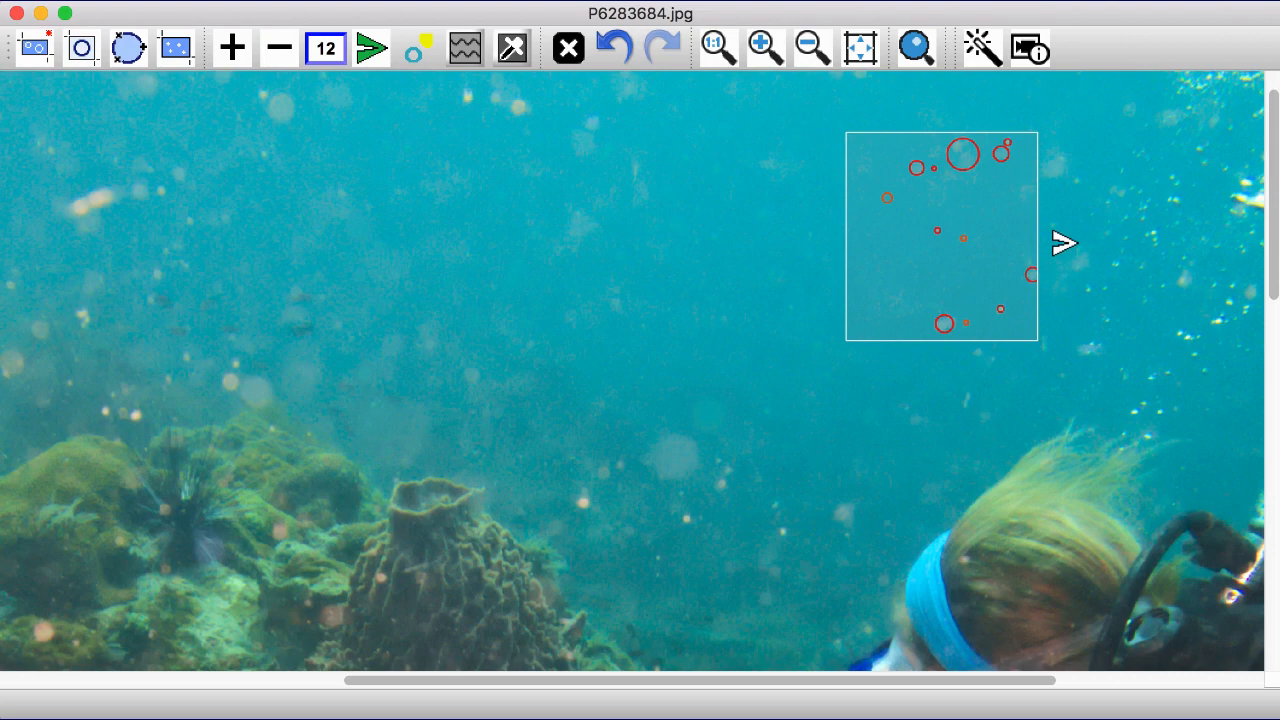
key("Escape")
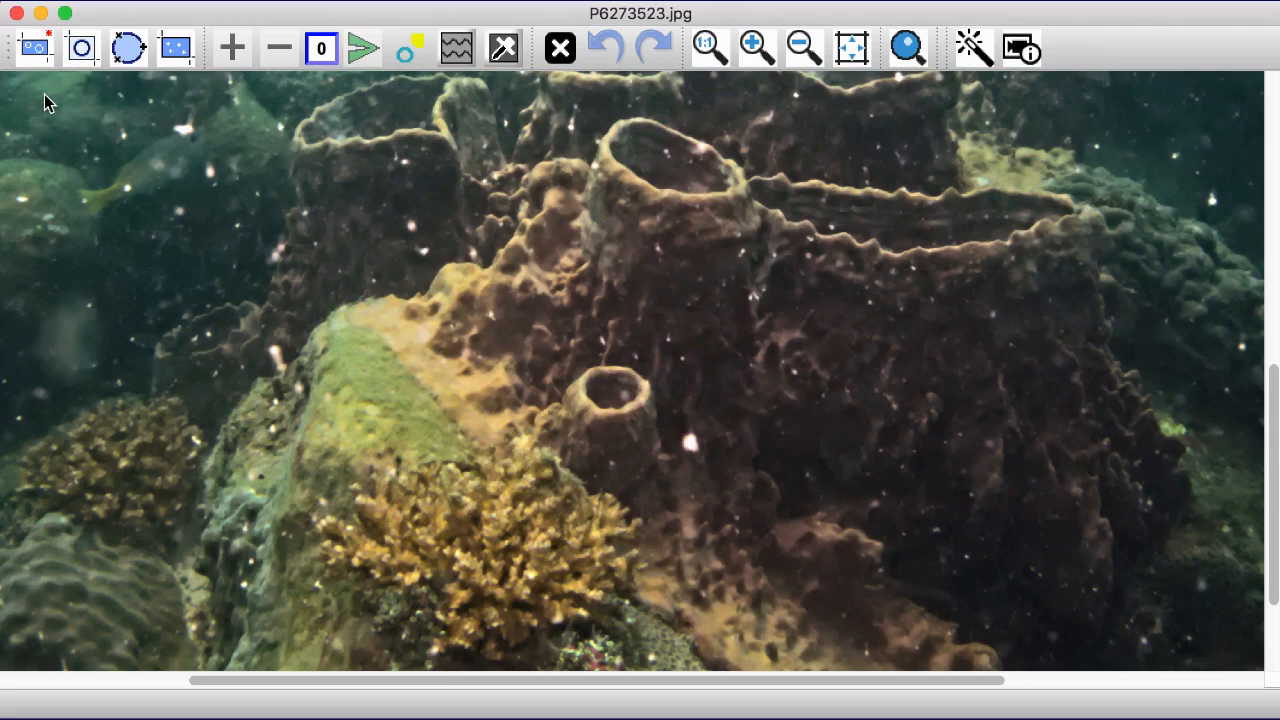
Select a large rectangle over the sponges and corals in P6273523.jpg and lower the backscatter detection level by two steps
left_click_drag(44, 95, 1002, 626)
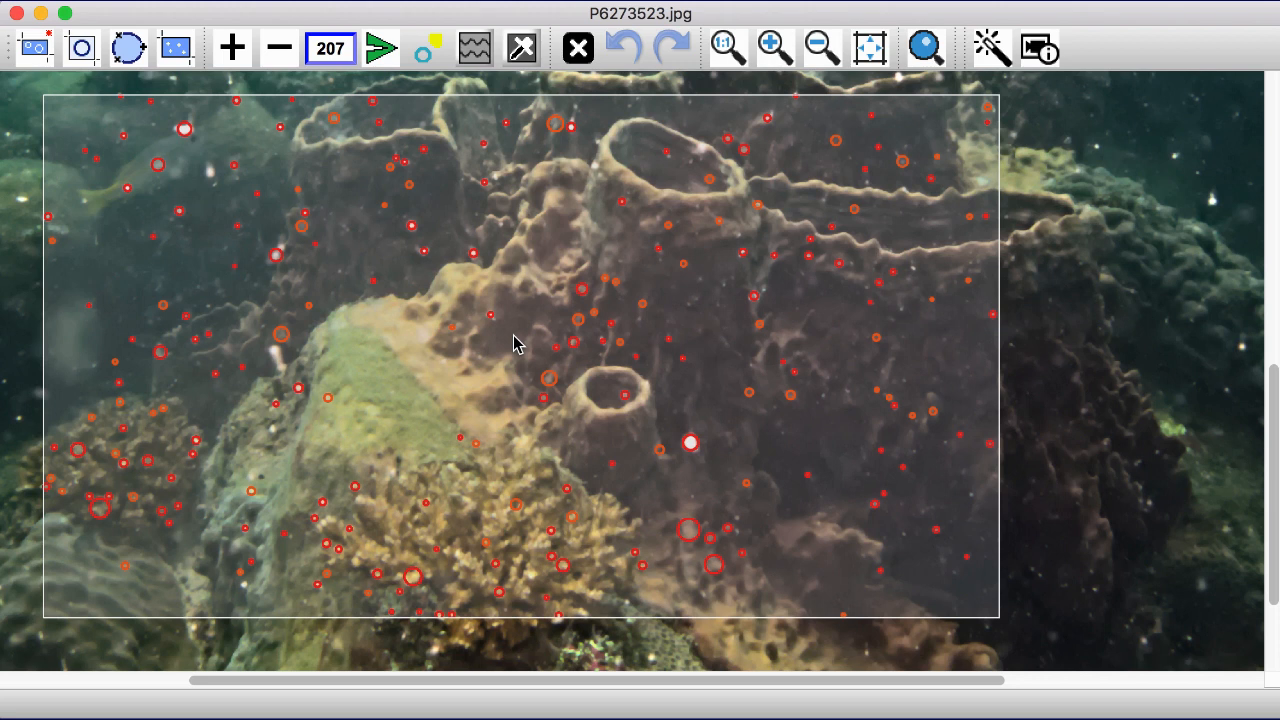
left_click(280, 50)
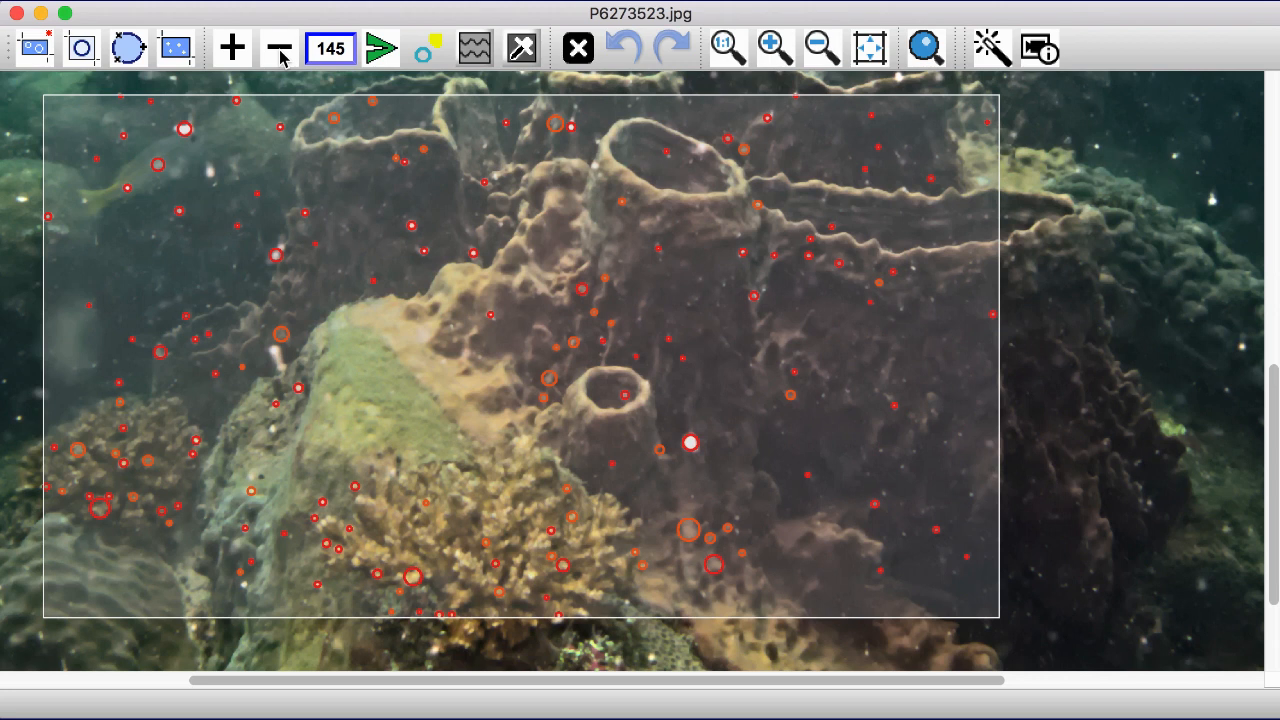
left_click(280, 56)
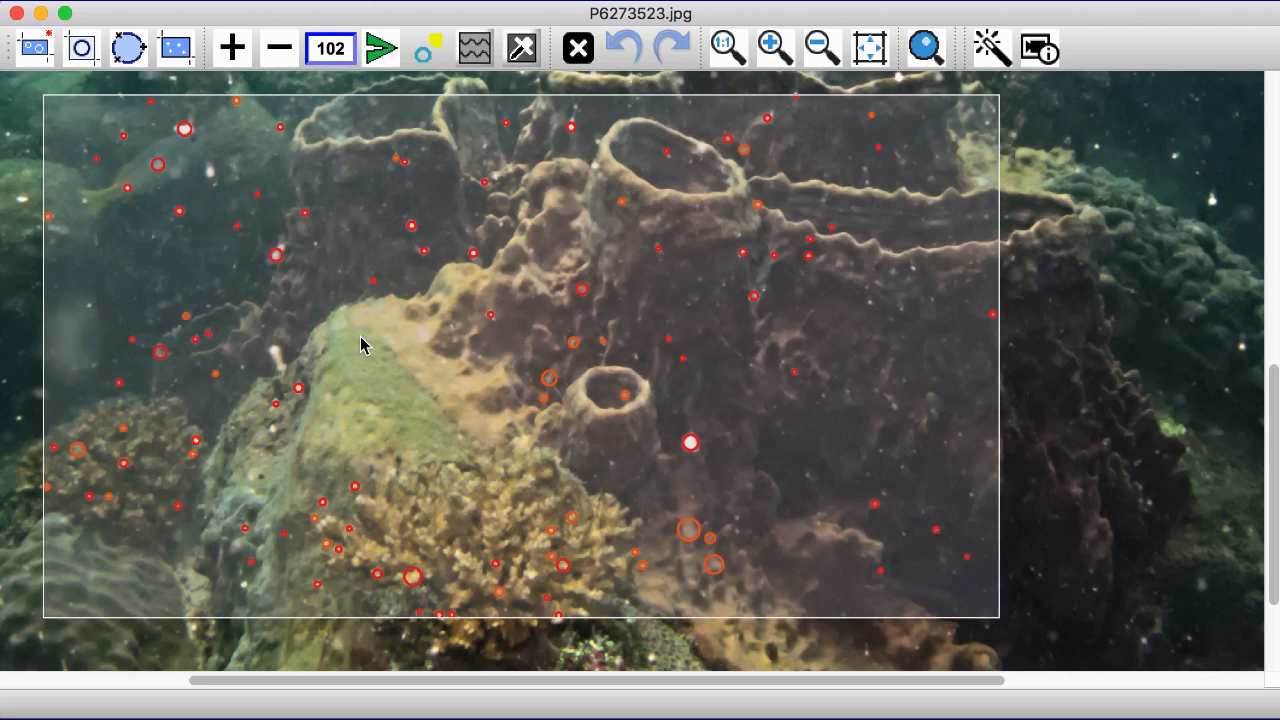
Exclude the two largest orange-circled marks beneath the bright white spot from processing, one at a time
left_click(689, 533)
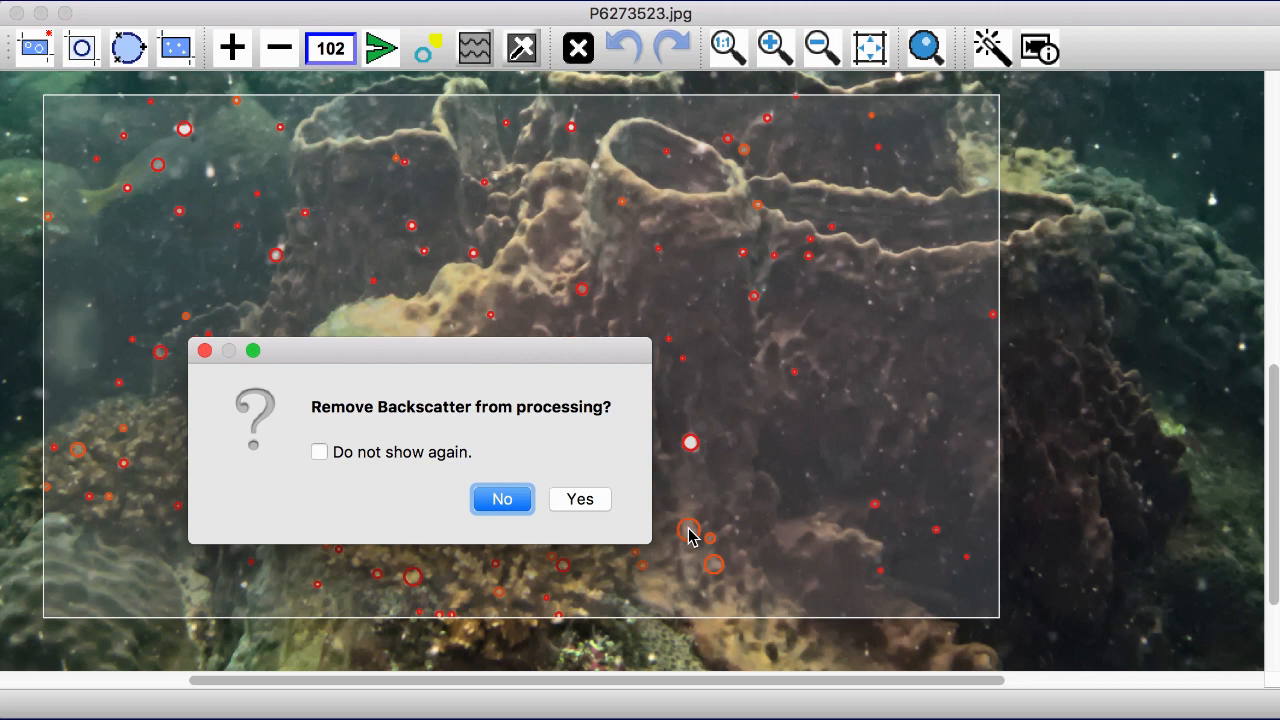
left_click(582, 500)
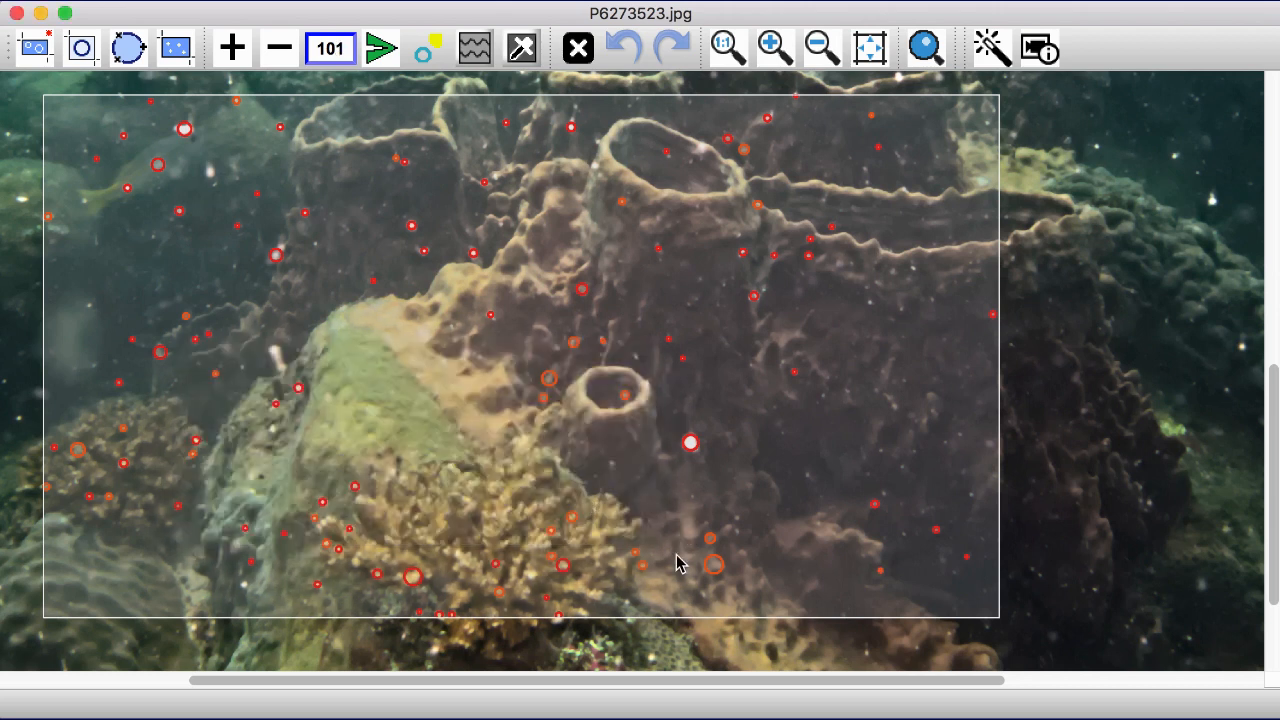
left_click(715, 574)
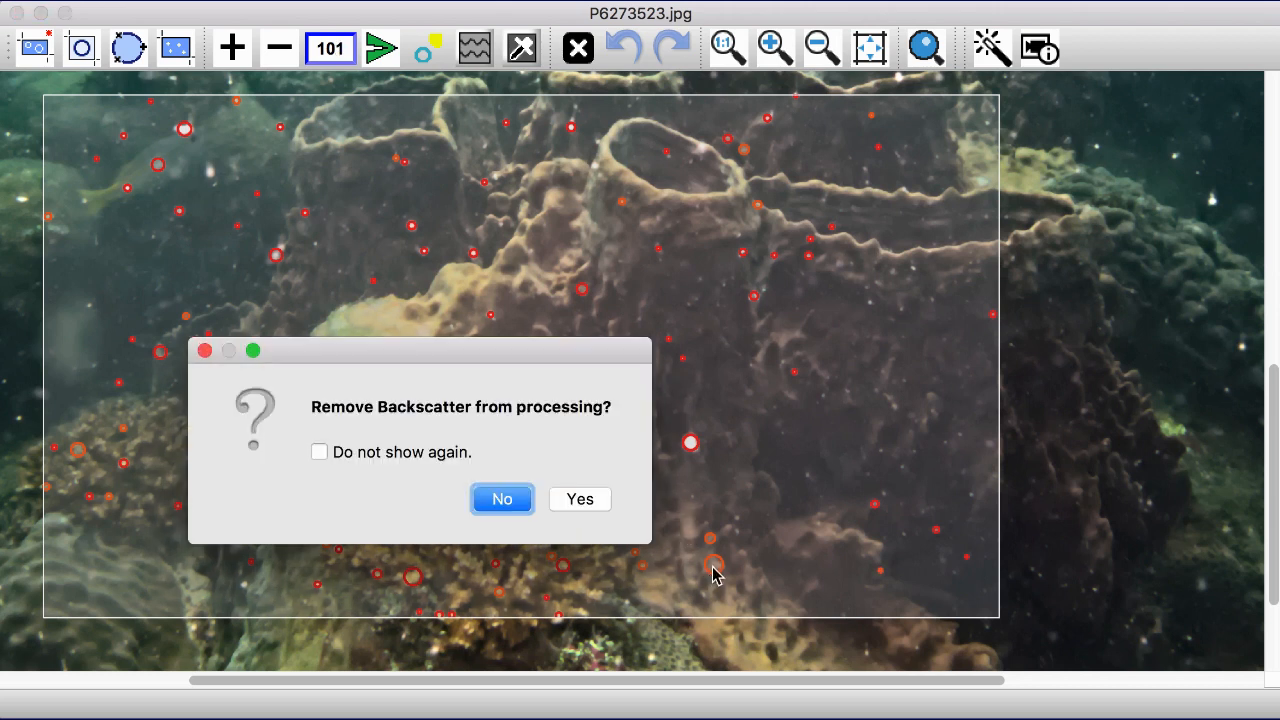
left_click(580, 500)
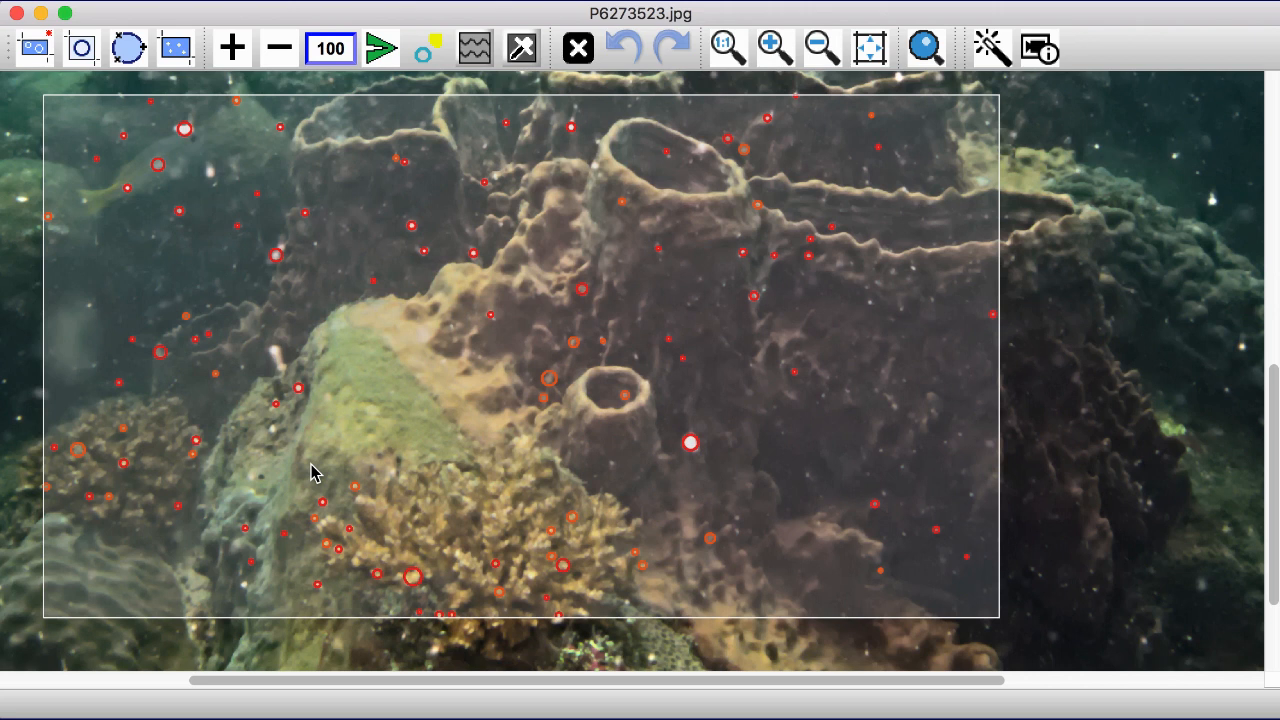
Exclude all marks over the yellow branching coral with one rectangle, and stop the exclusion confirmation from showing again
left_click_drag(296, 461, 597, 637)
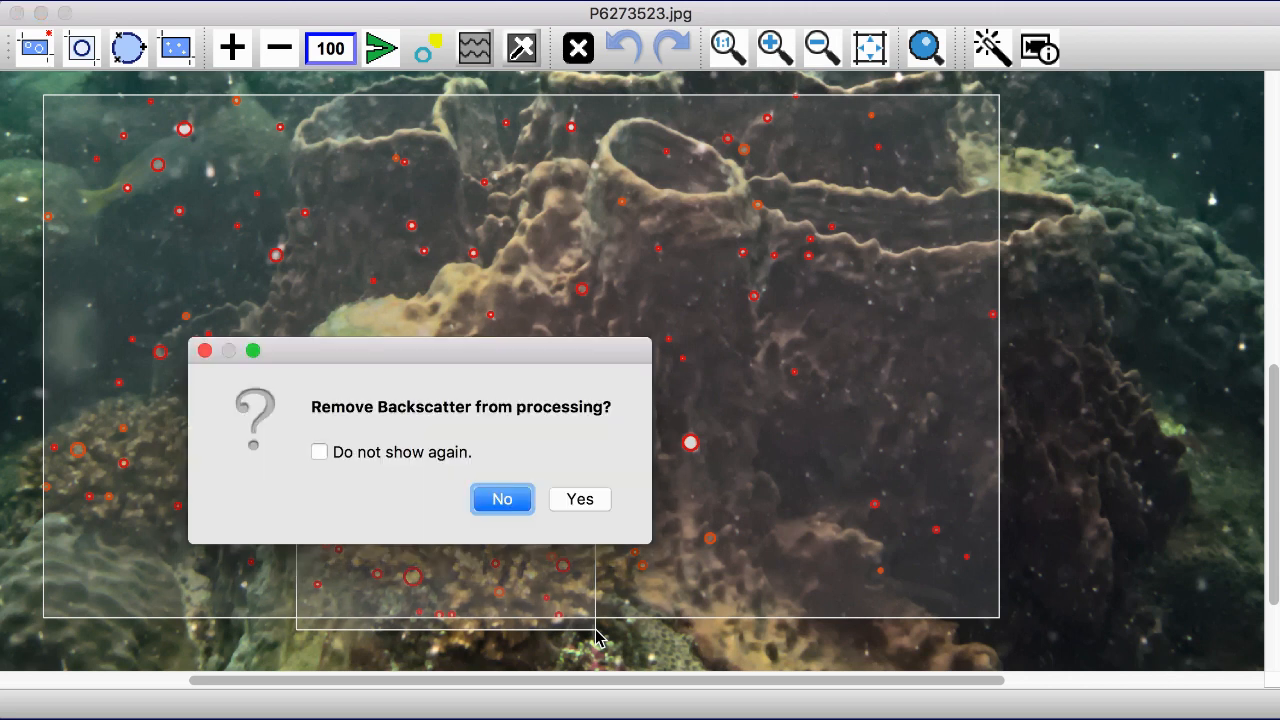
left_click(318, 453)
left_click(576, 506)
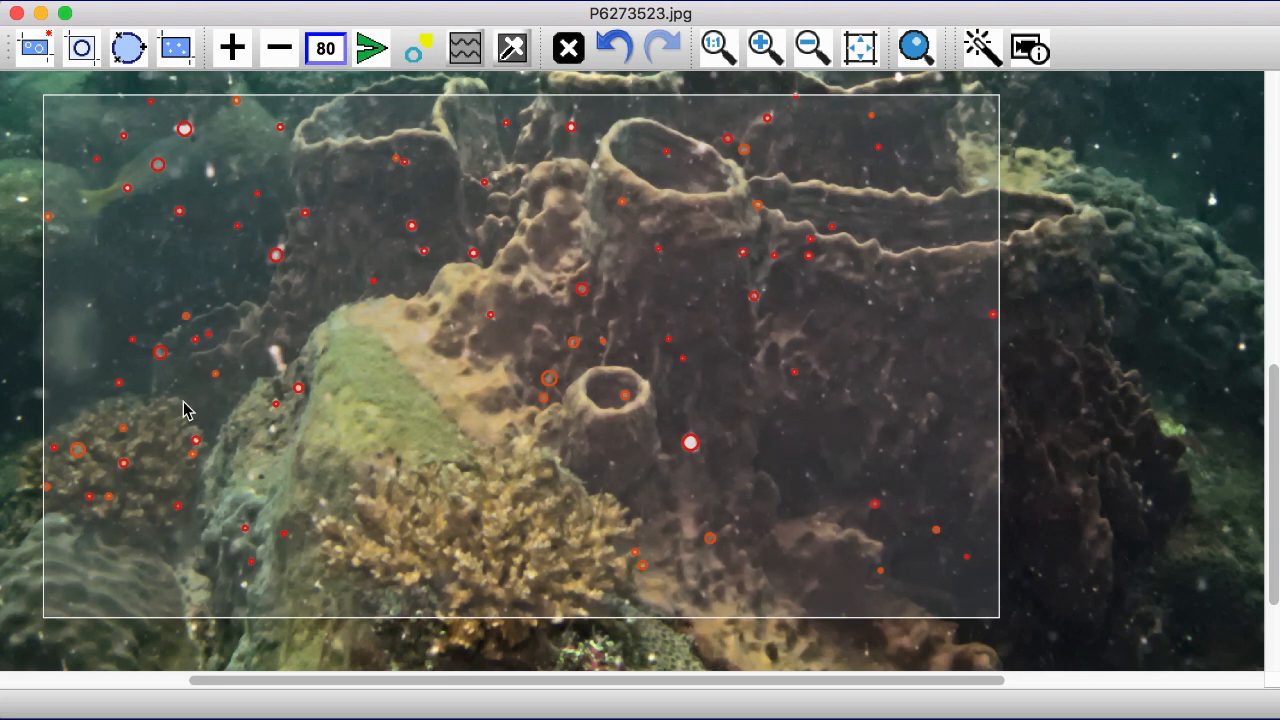
Exclude the marks over the small brown coral beside the green rock, and remove the remaining detected backscatter
left_click_drag(205, 394, 30, 528)
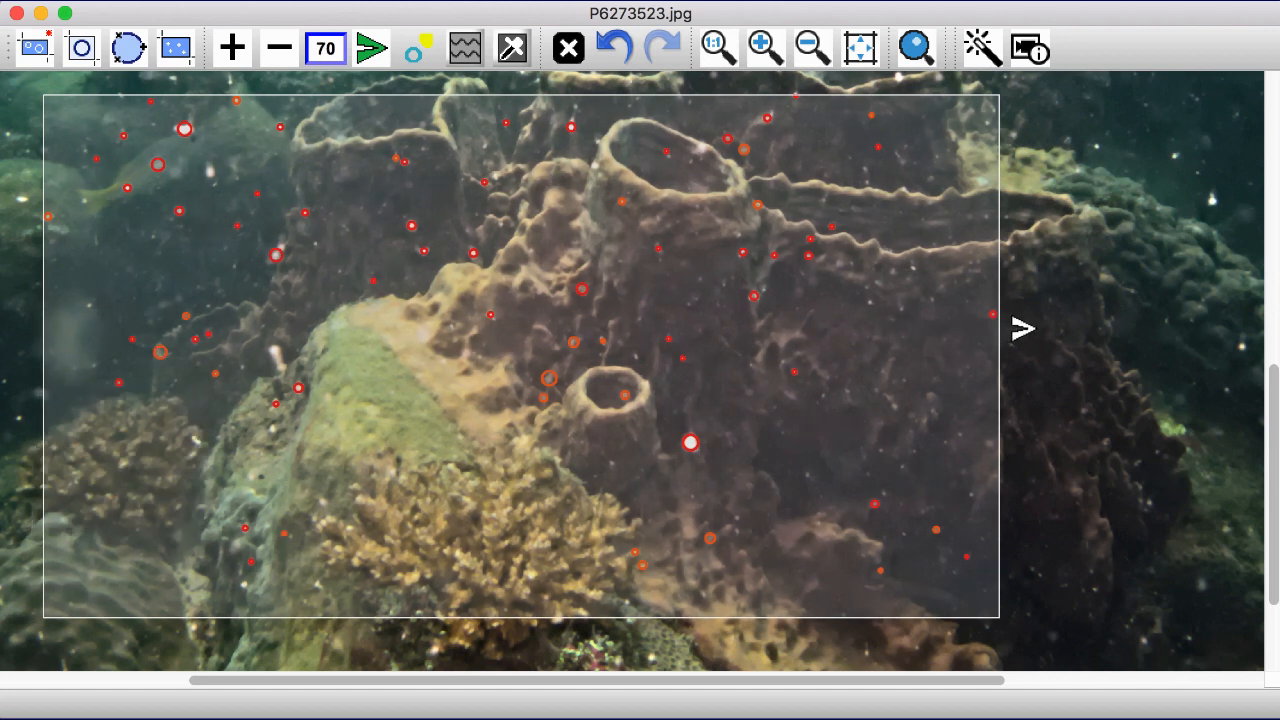
key("Delete")
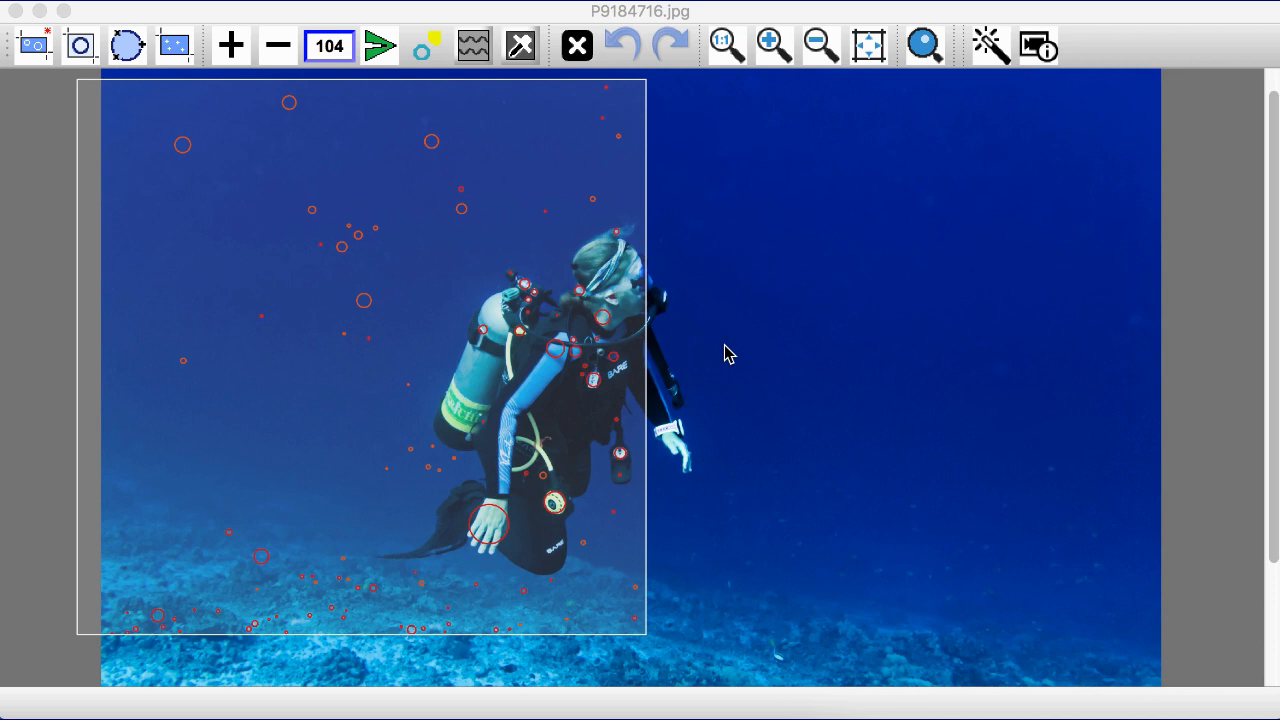
Apply a Color Mask to the selection around the diver in P9184716.jpg, picking the blue of the open water as its color
left_click(521, 46)
left_click_drag(410, 272, 968, 220)
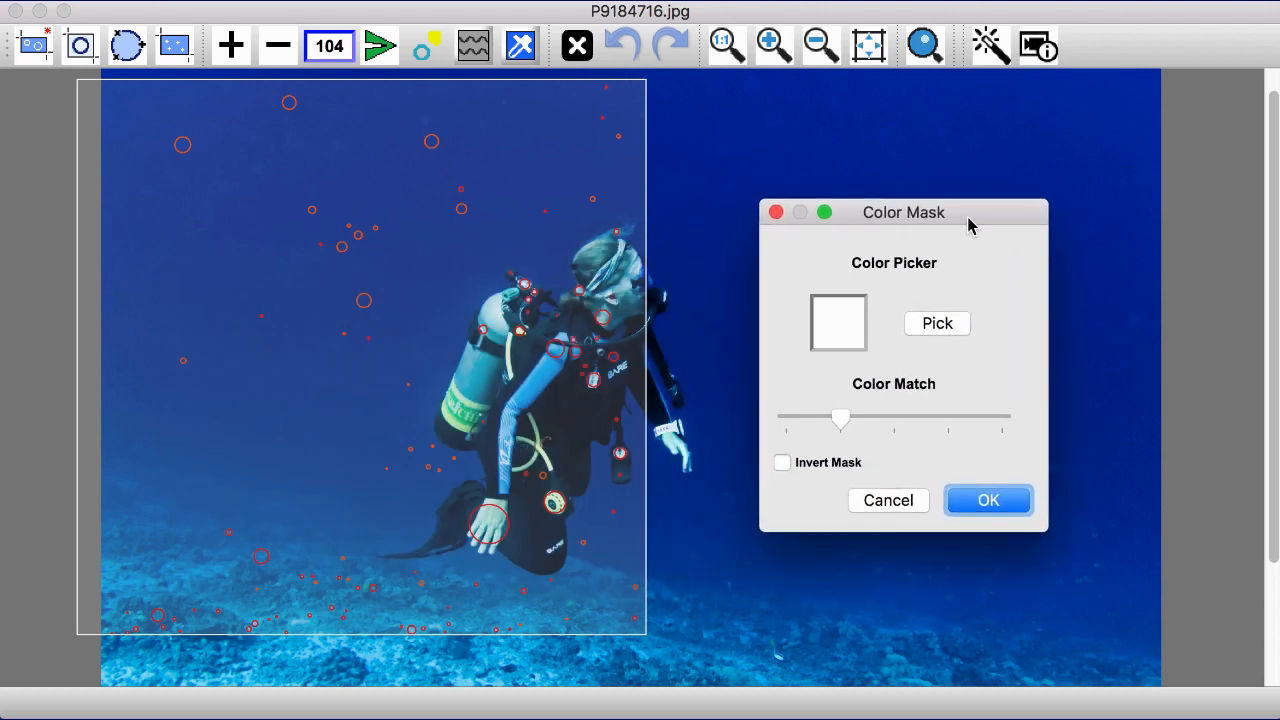
left_click(937, 323)
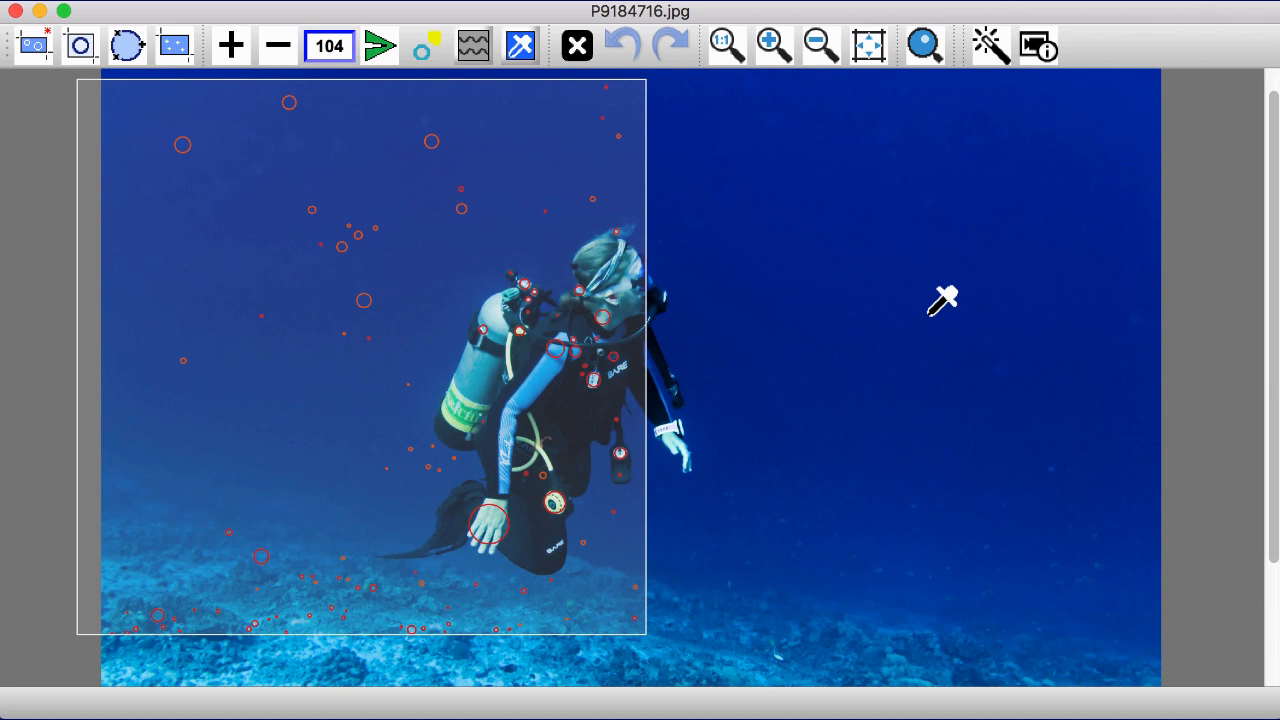
left_click(322, 318)
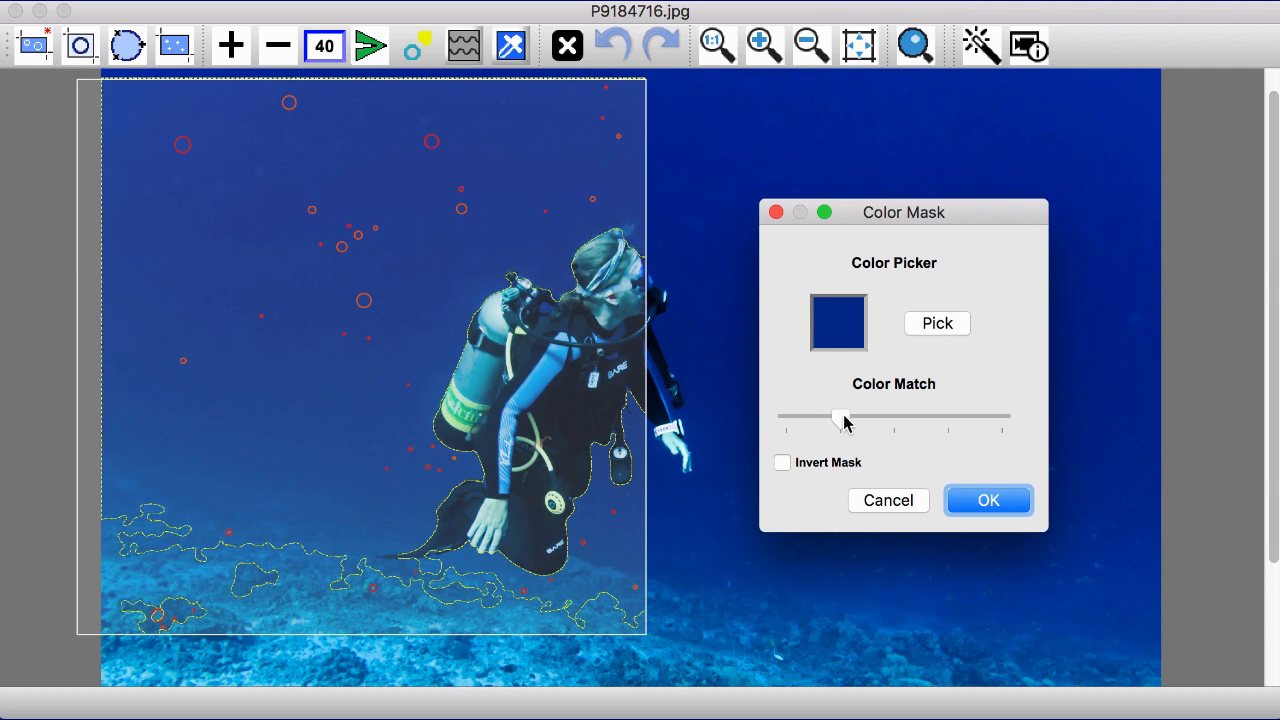
Set the Color Match to the second mark, confirm the Color Mask, and remove the backscatter from the masked selection
mouse_move(843, 421)
left_mouse_down()
mouse_move(889, 428)
mouse_move(844, 428)
left_mouse_up()
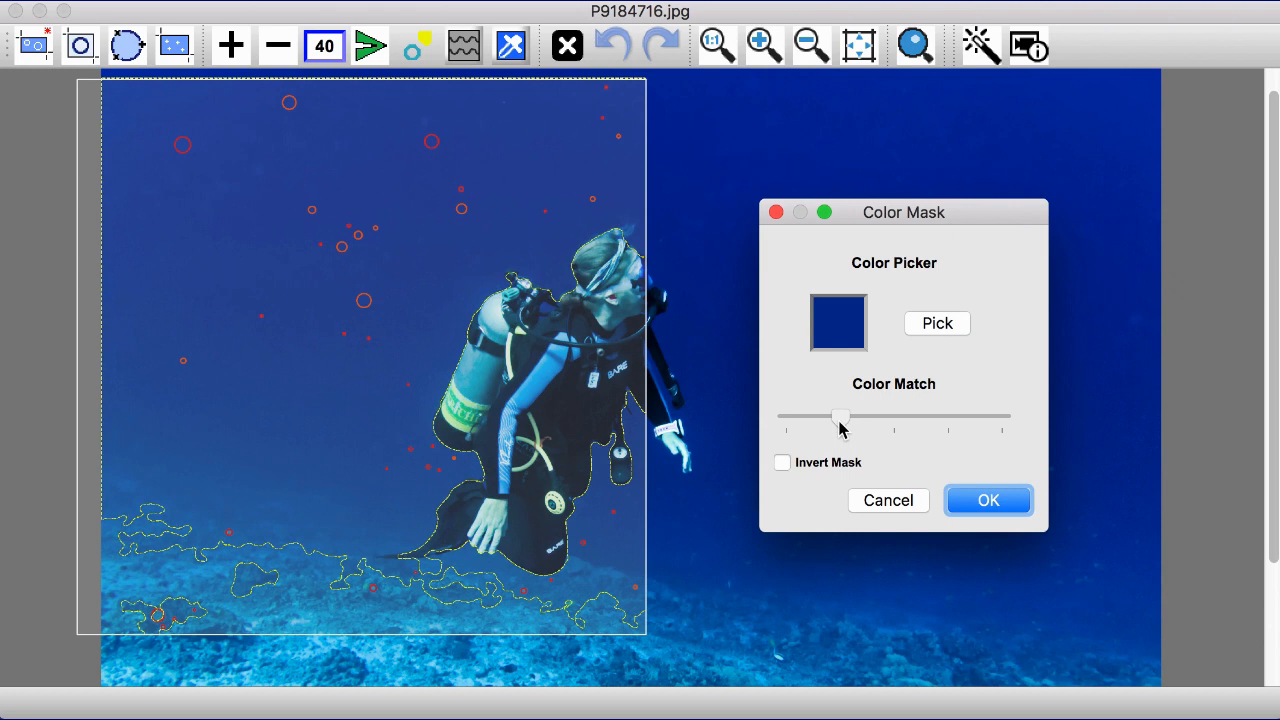
left_click(979, 506)
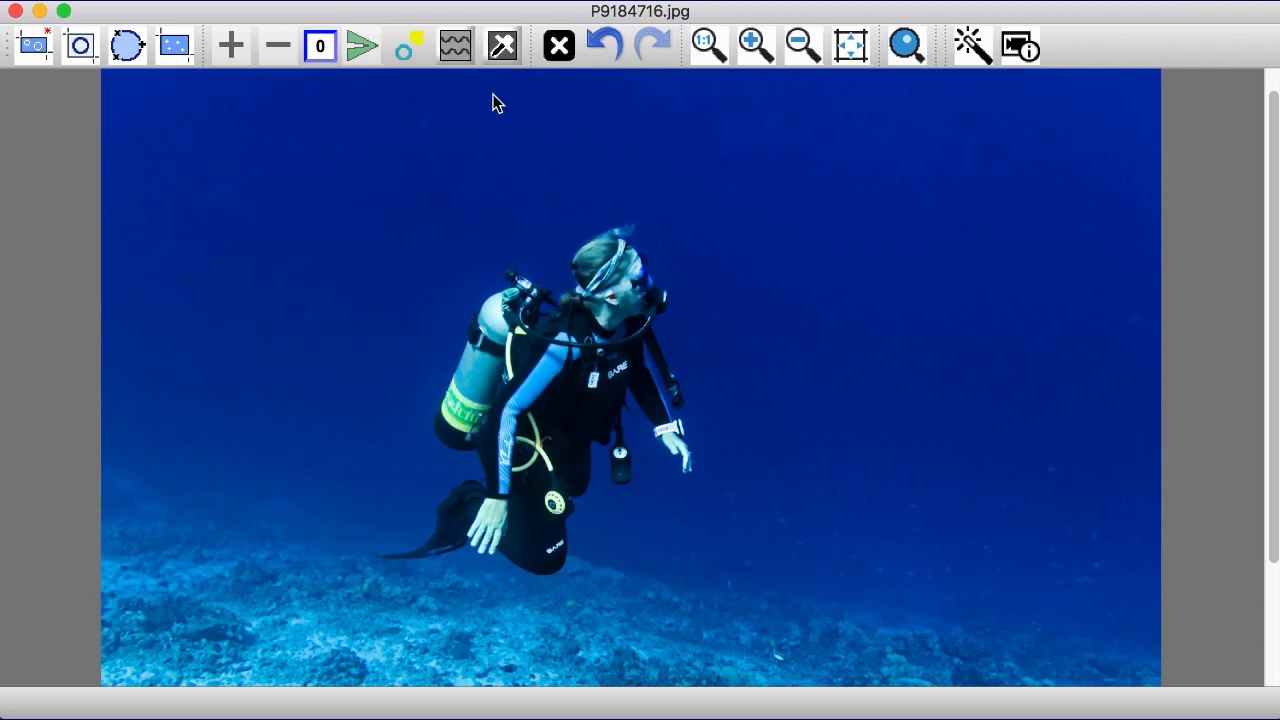
Select the diver's upper body with the open water in front, and apply a Color Mask using the water's blue picked from the photo
left_click_drag(490, 92, 1091, 551)
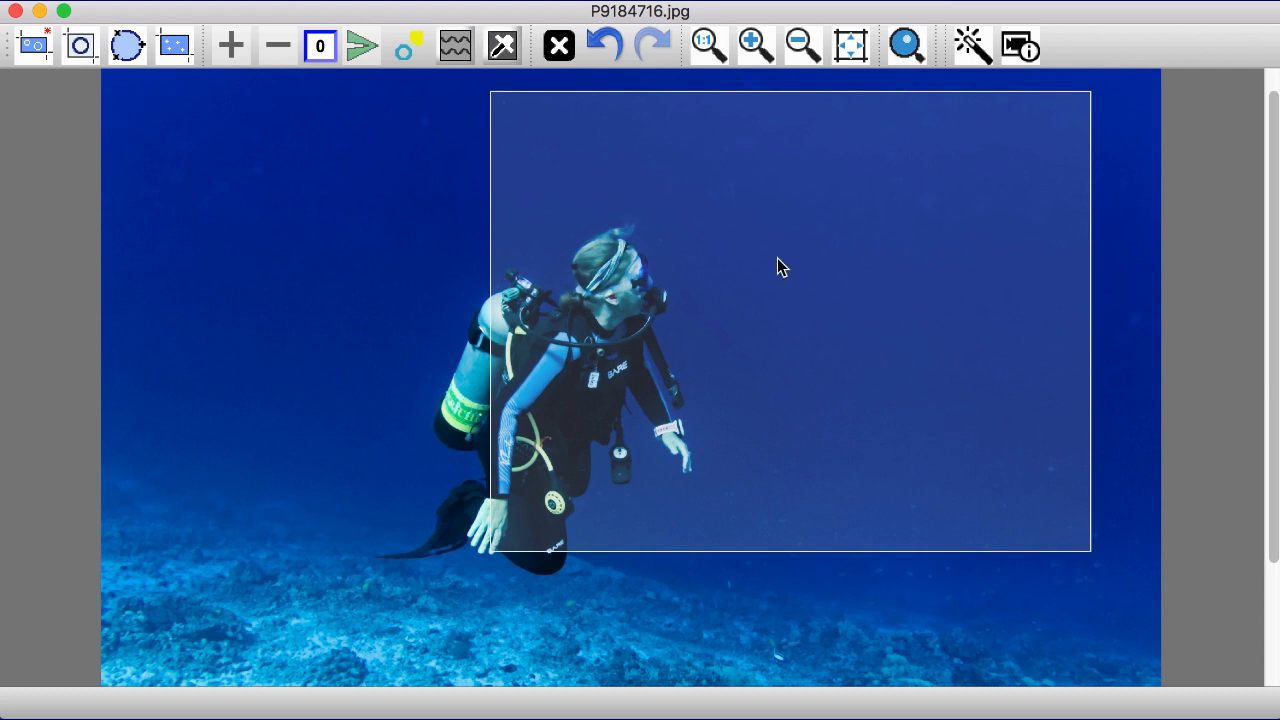
left_click(514, 48)
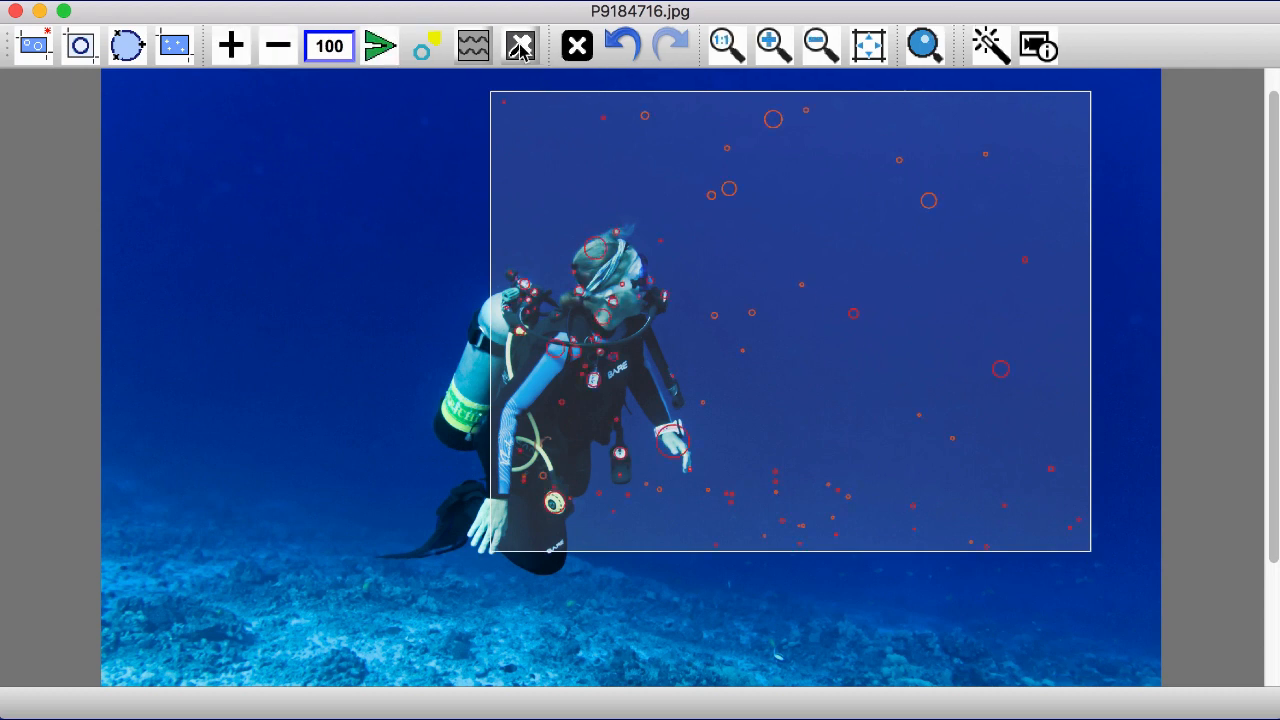
left_click(521, 47)
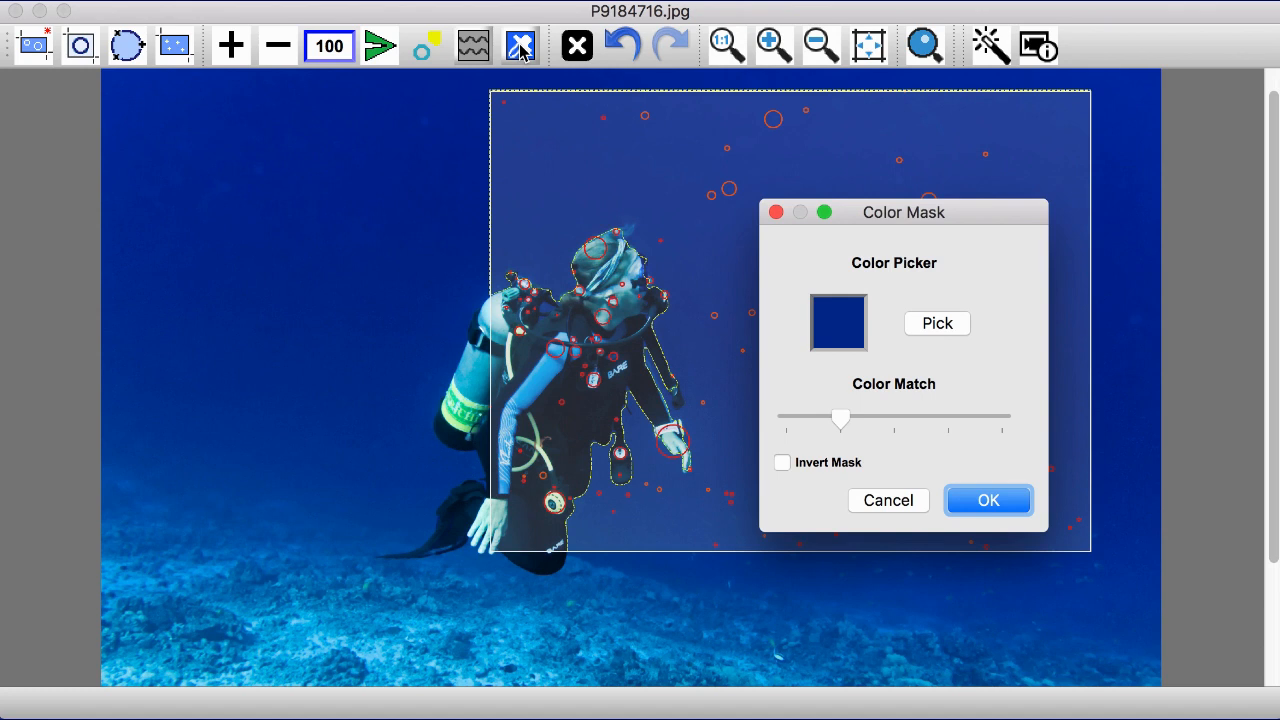
left_click_drag(872, 212, 182, 181)
left_click(250, 290)
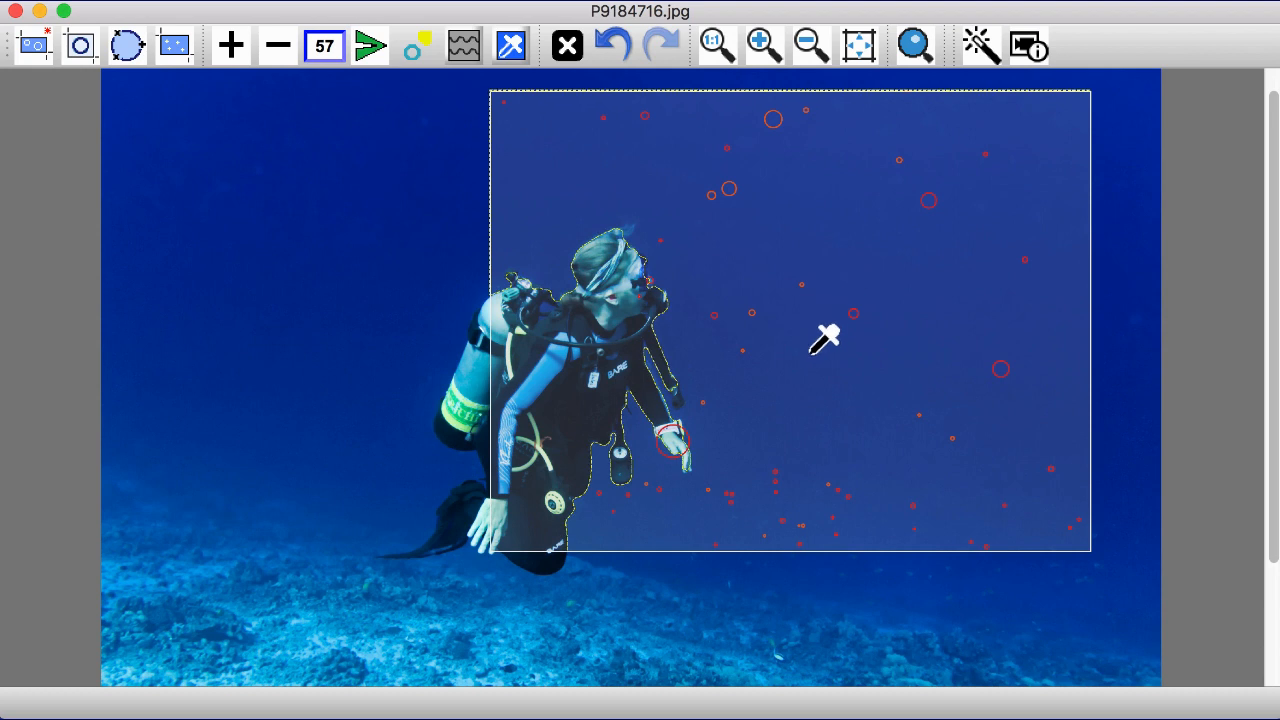
left_click(820, 360)
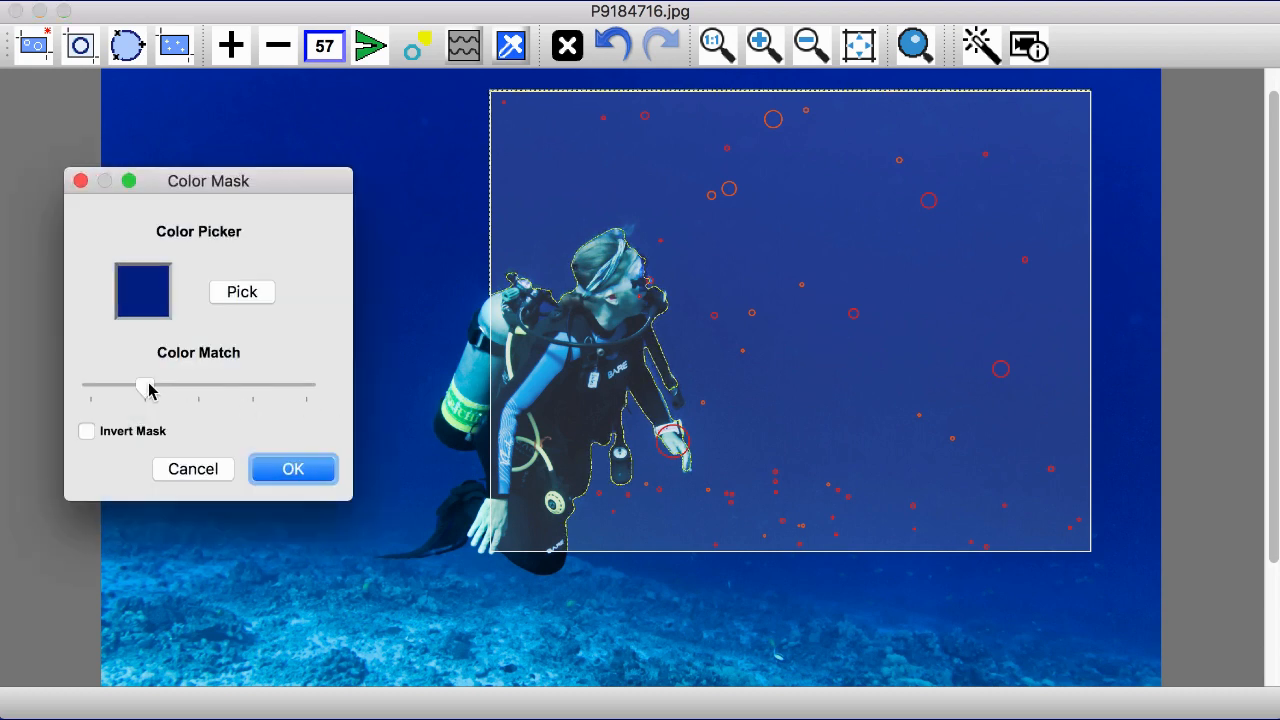
left_click(280, 470)
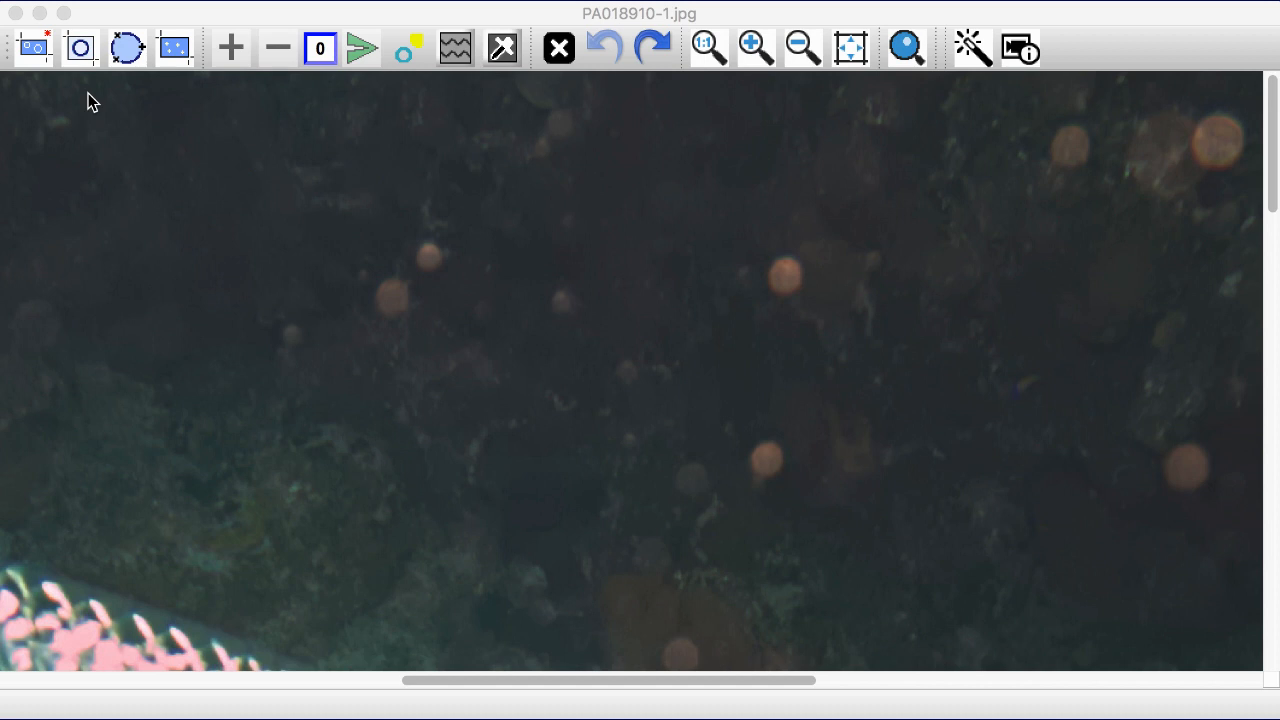
In PA018910-1.jpg, select the dark area around the two adjacent orange spots, lower the detection level, and remove the detected backscatter
left_click(36, 48)
left_click_drag(239, 187, 652, 487)
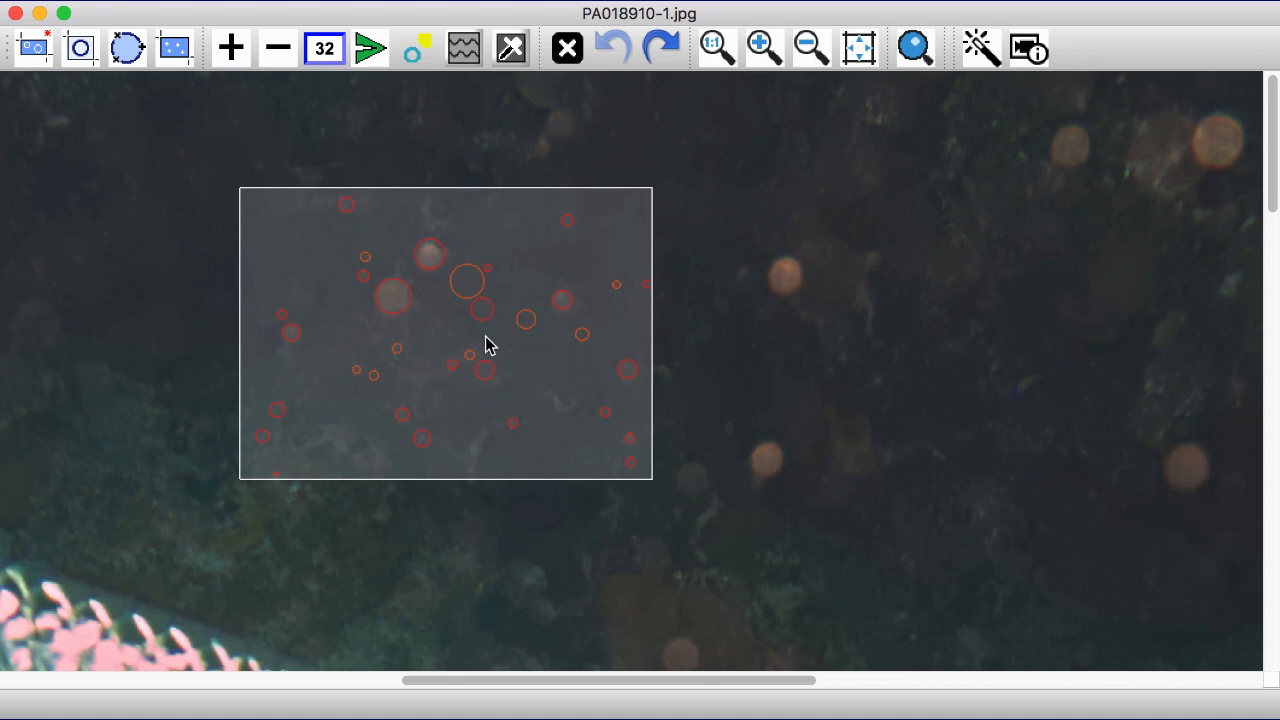
left_click(481, 516)
left_click(481, 516)
left_click(481, 517)
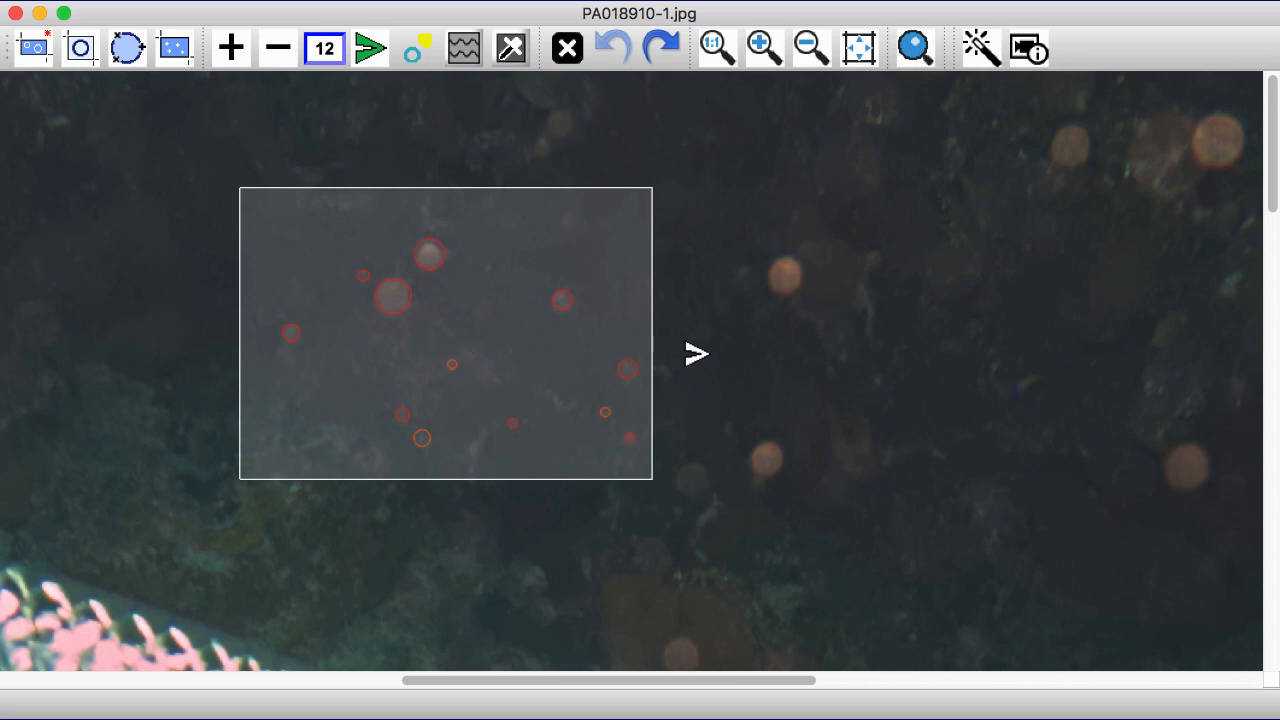
key("Delete")
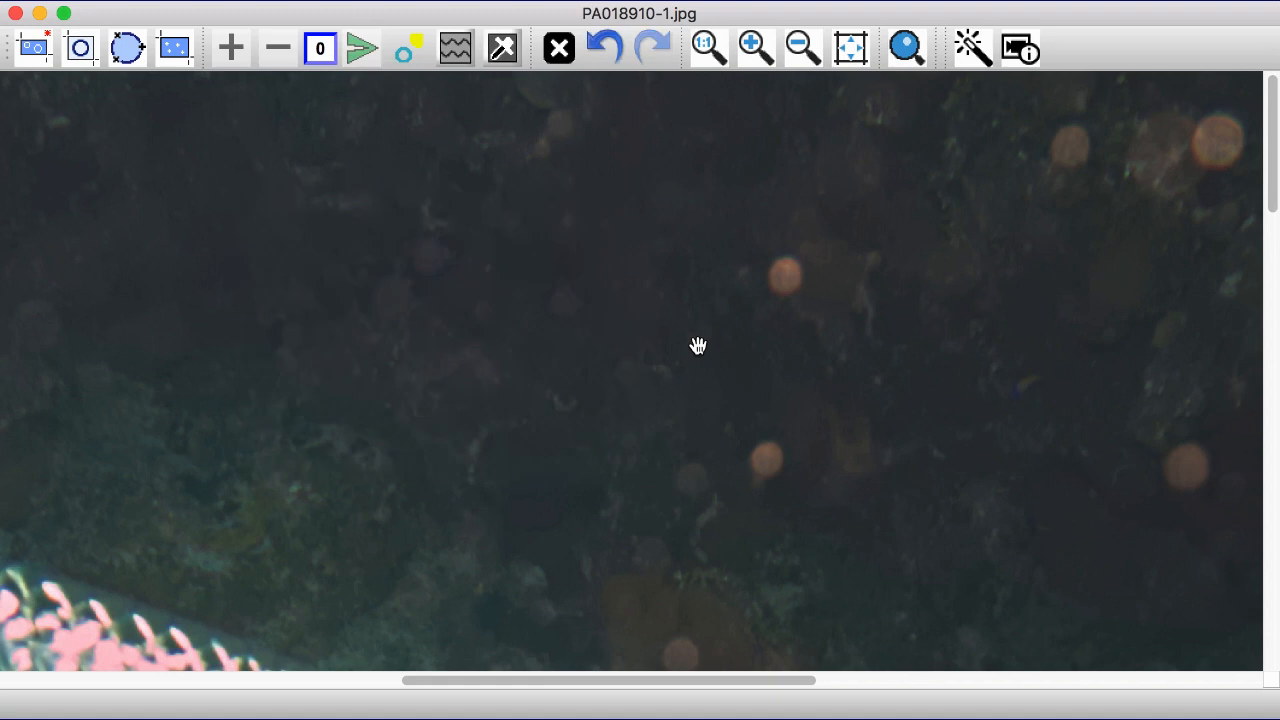
Select a tall rectangle around the next two vertically aligned orange spots and remove the backscatter detected in it
left_click_drag(731, 351, 392, 357)
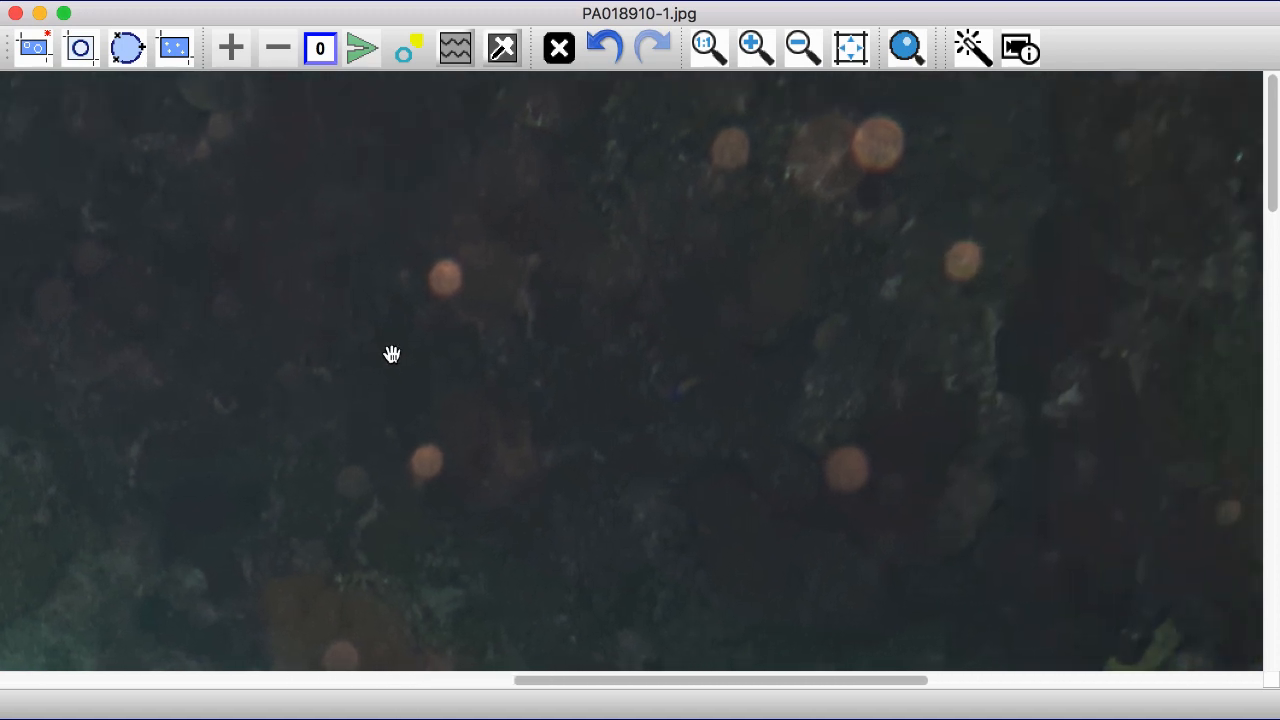
scroll(391, 354, "up", 5)
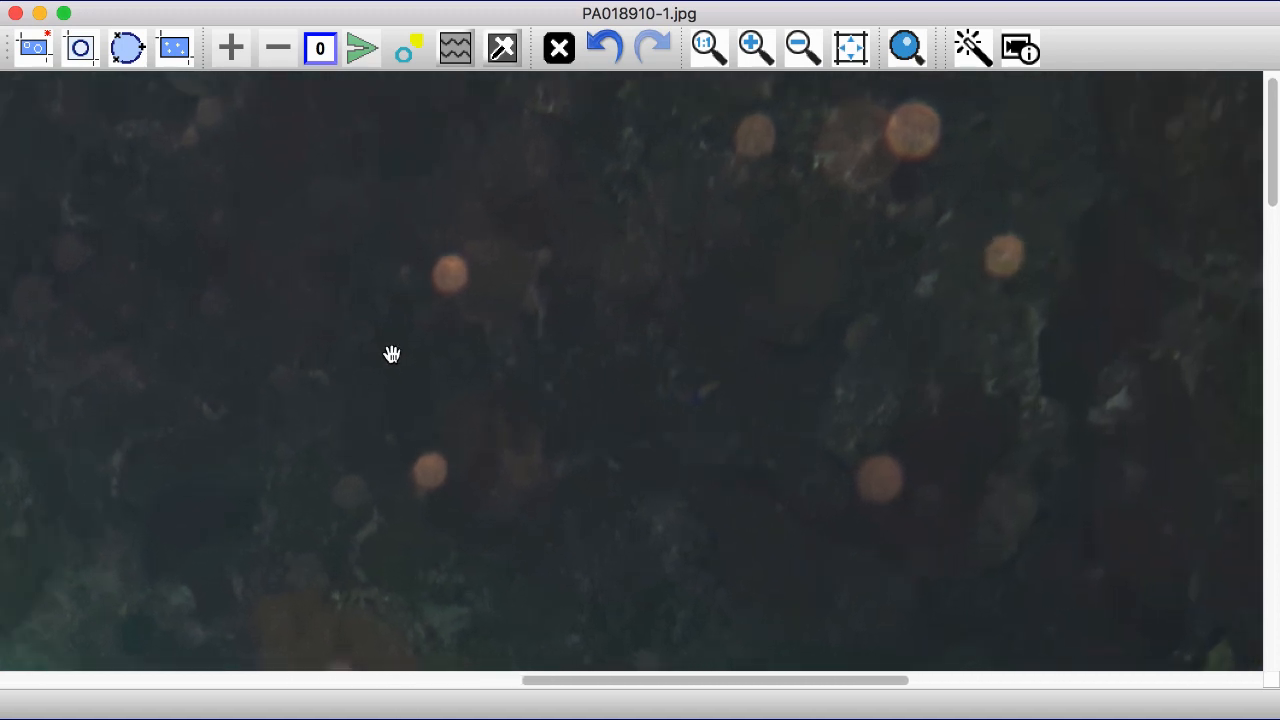
scroll(391, 354, "down", 3)
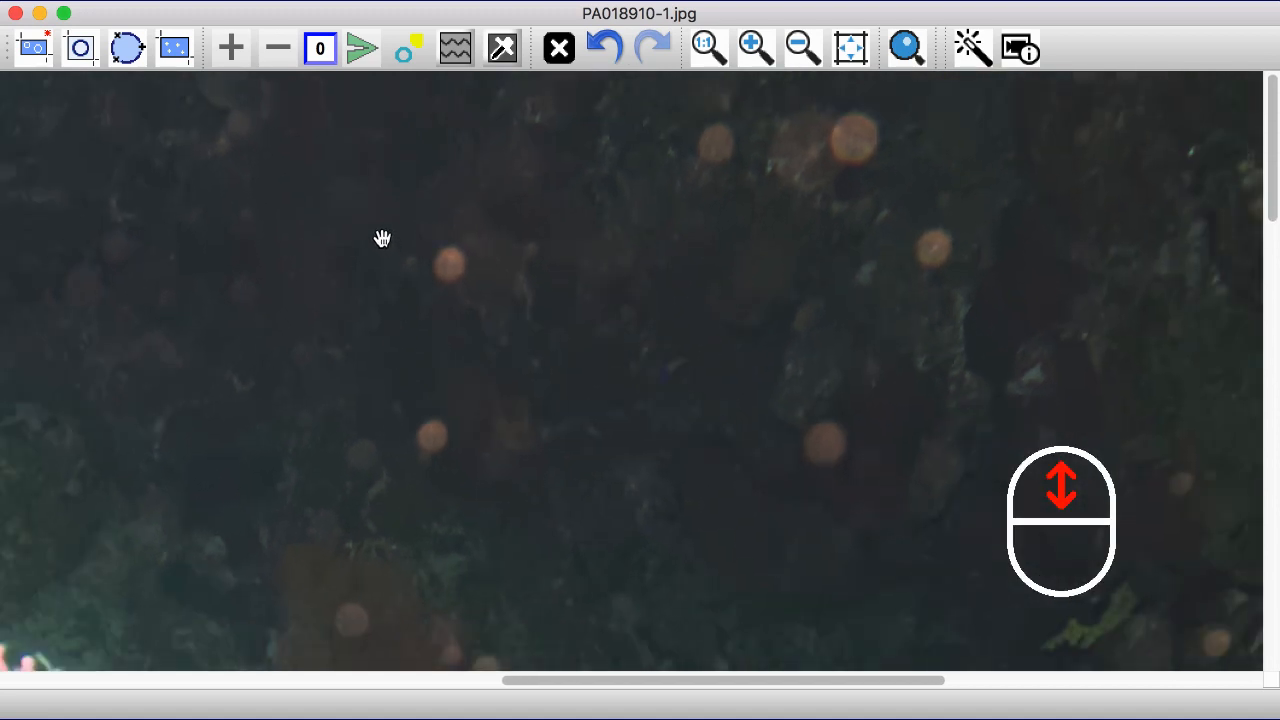
left_click_drag(173, 189, 532, 648)
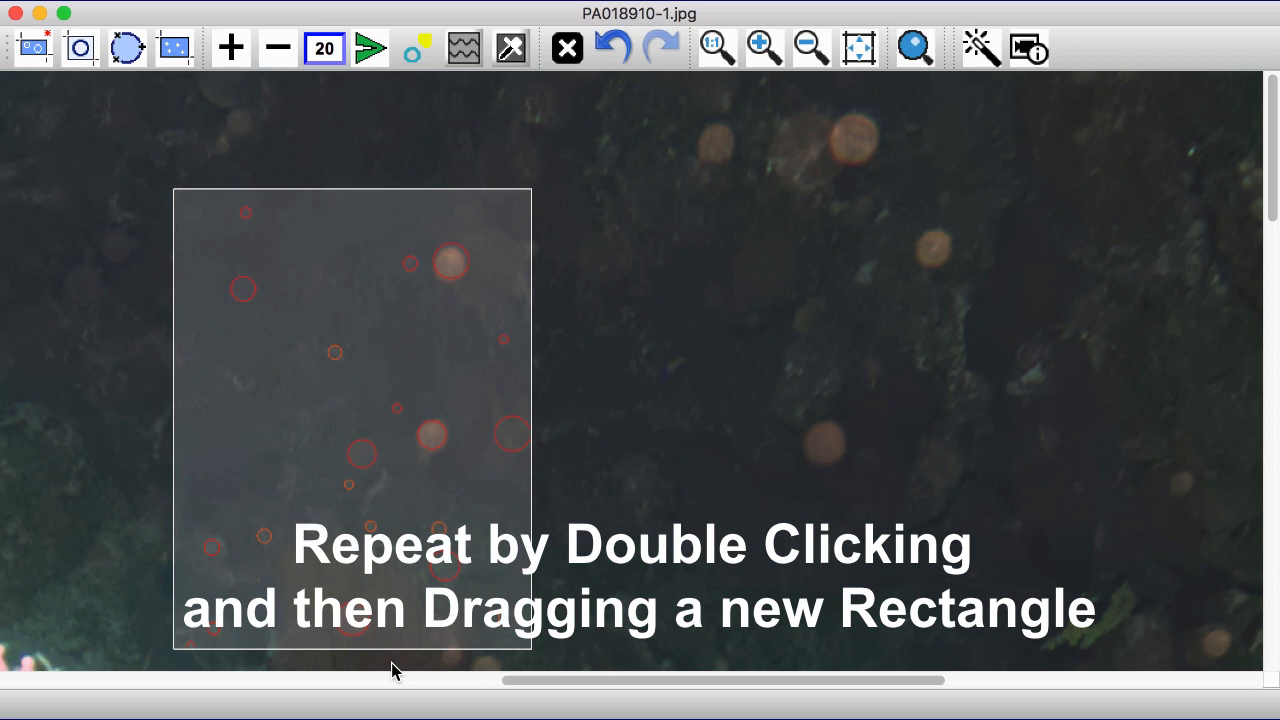
double_click(575, 488)
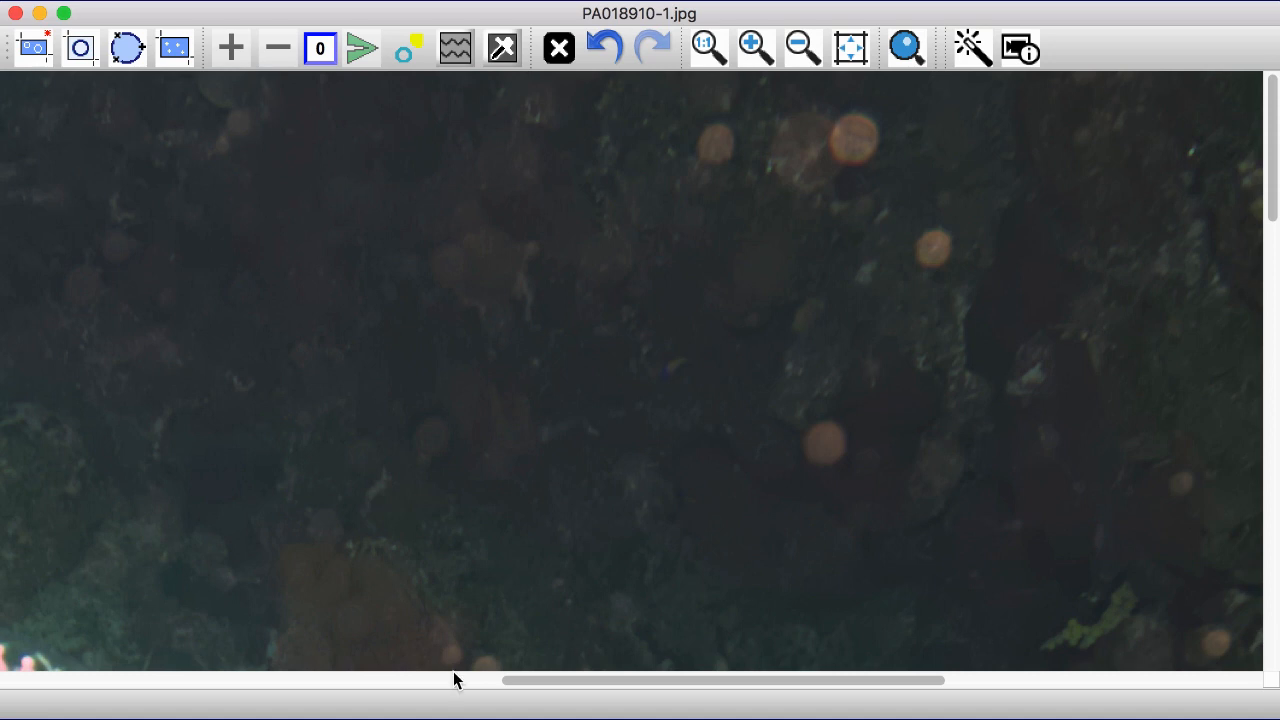
Select the group of three large orange spots near the photo's upper edge, exclude the small marks between them, and remove the remaining backscatter
left_click_drag(623, 374, 280, 443)
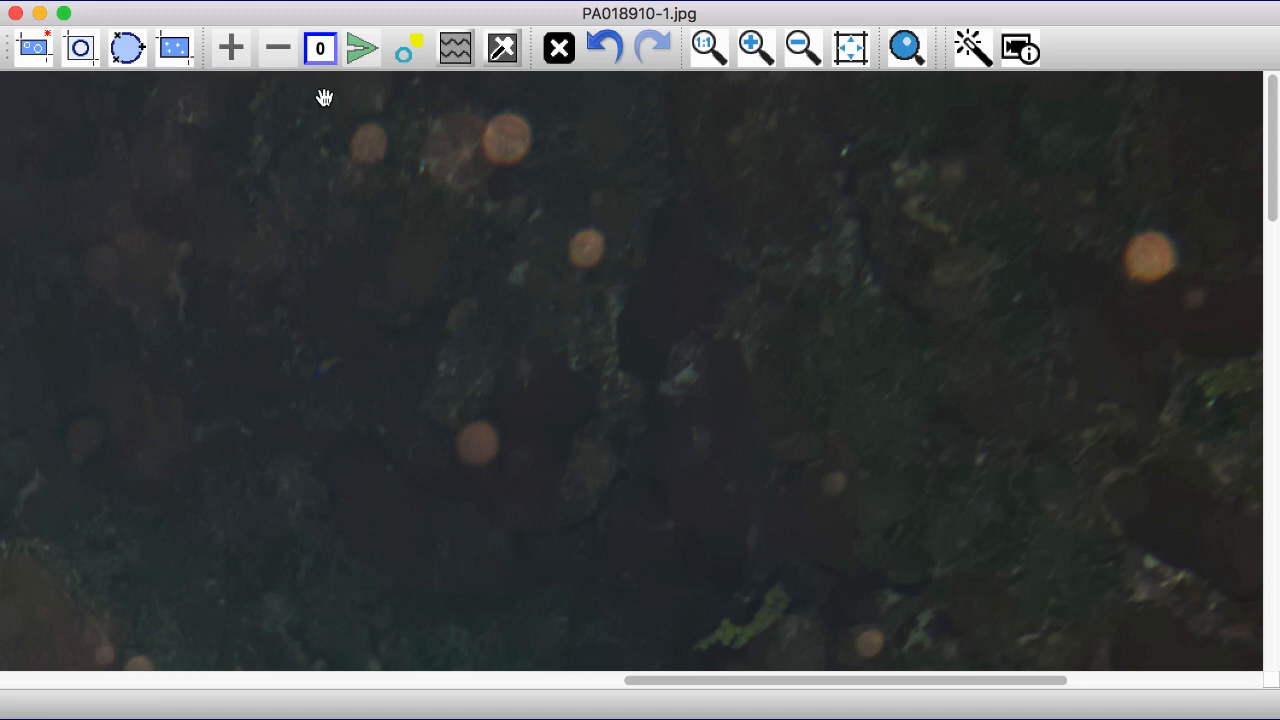
left_click_drag(314, 80, 682, 313)
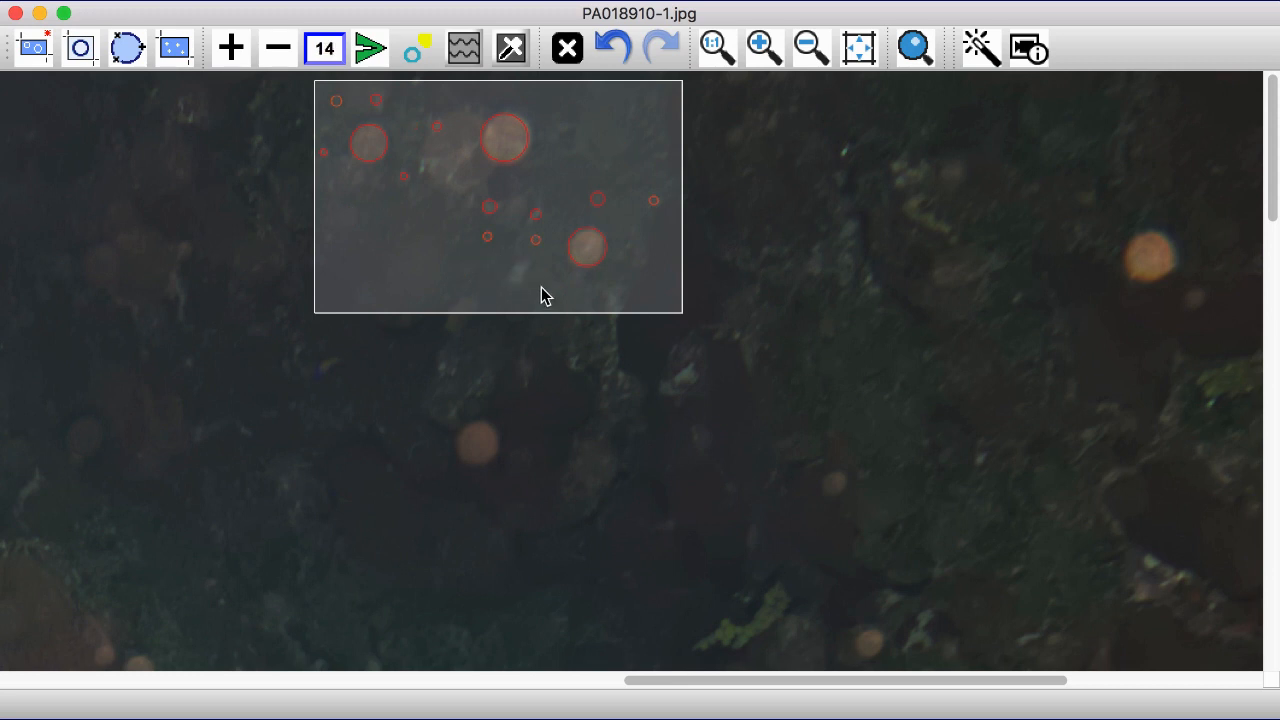
left_click(487, 238)
left_click_drag(557, 174, 451, 264)
left_click(717, 223)
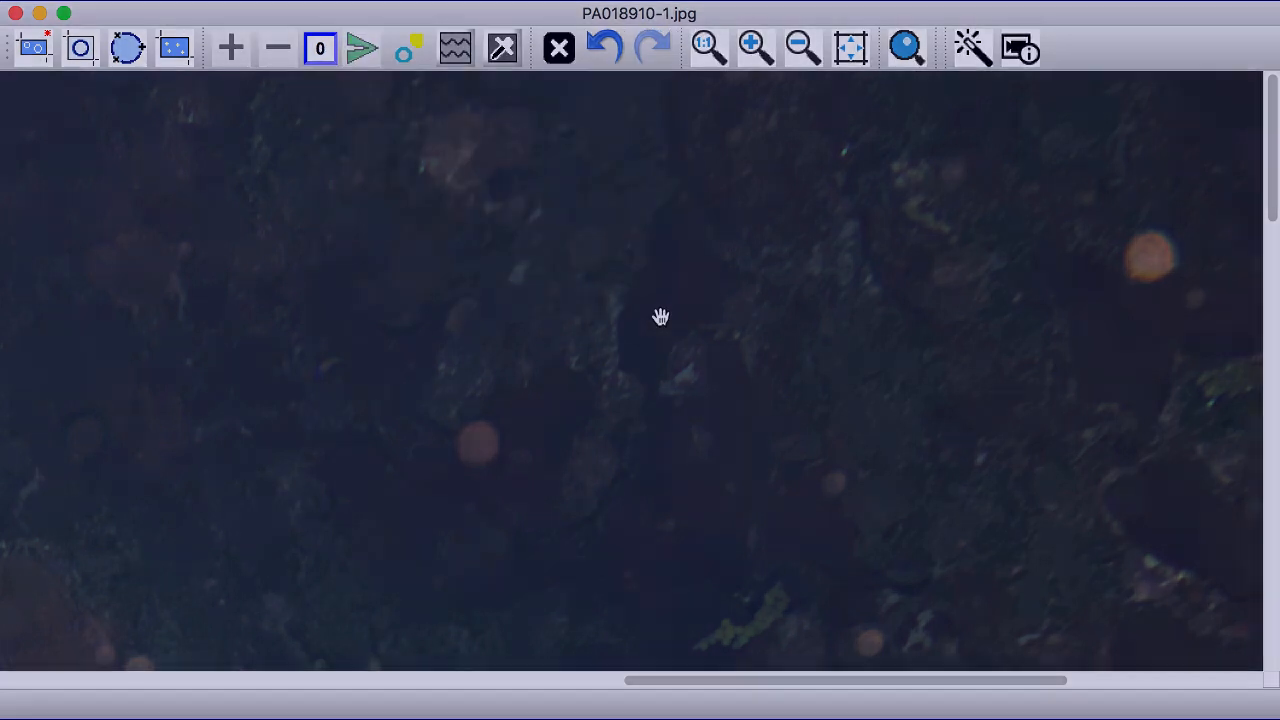